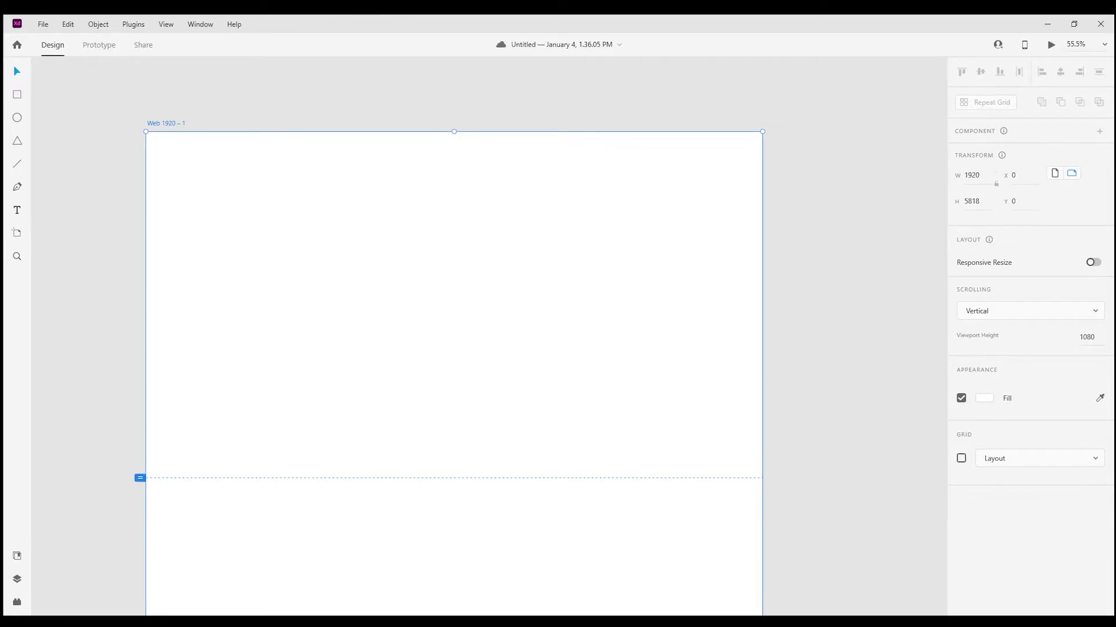
Step: Place the ramen shop image at the head of the artboard and scale it to fill the first viewport
{"action": "left_click_drag", "start_coordinate": [342, 248], "coordinate": [533, 219]}
{"action": "left_click_drag", "start_coordinate": [674, 297], "coordinate": [378, 199]}
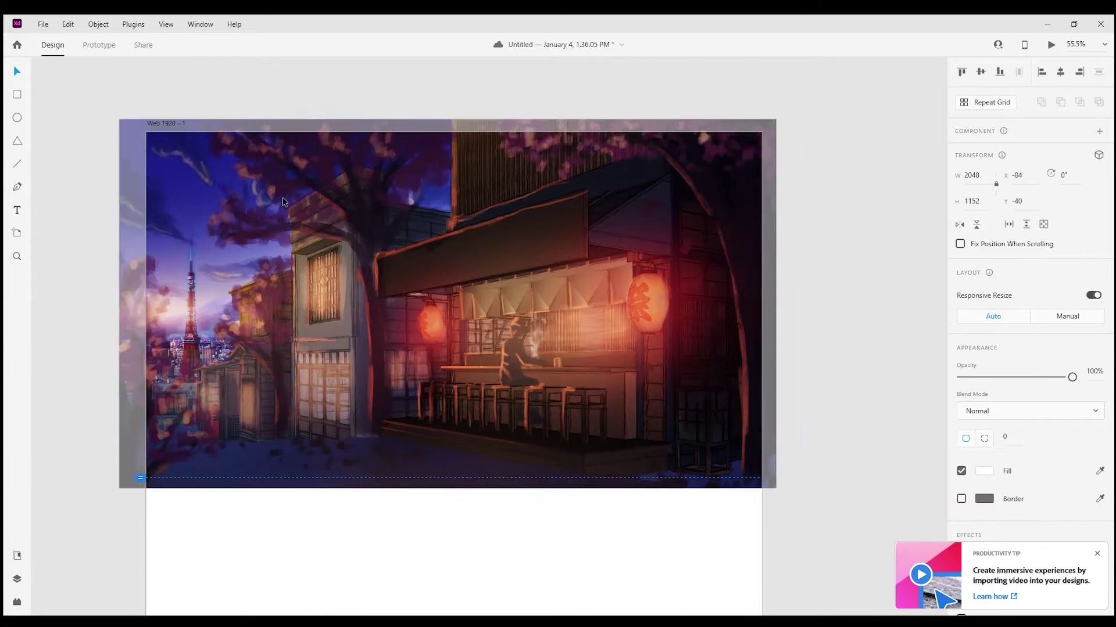
{"action": "left_click_drag", "start_coordinate": [282, 202], "coordinate": [290, 210]}
{"action": "left_click", "coordinate": [525, 572]}
{"action": "left_click", "coordinate": [476, 494]}
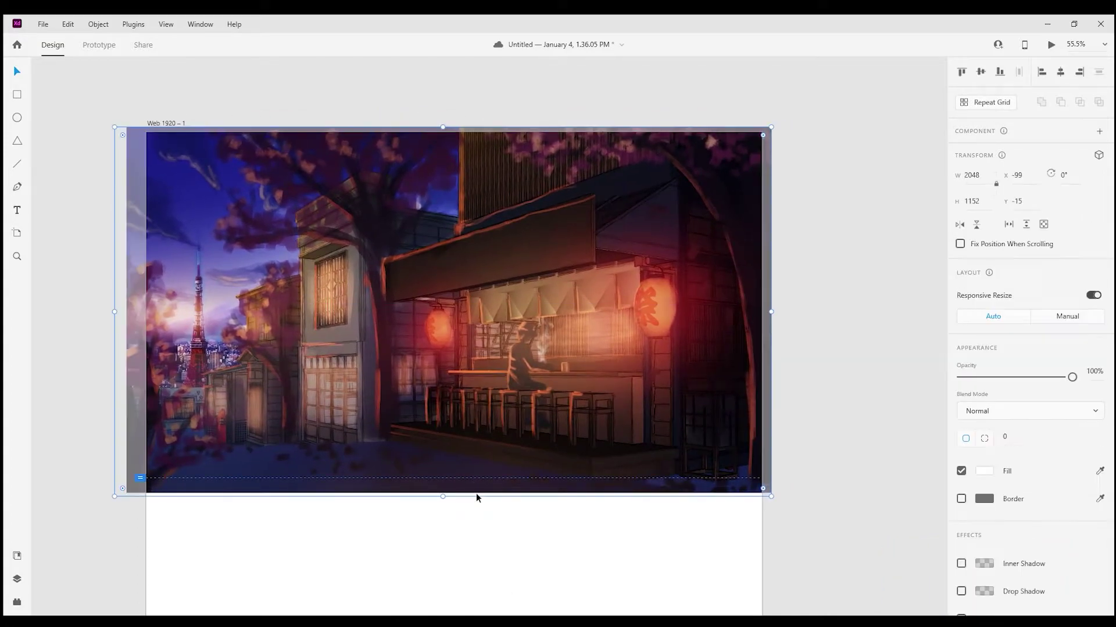
{"action": "left_click_drag", "start_coordinate": [476, 497], "coordinate": [457, 483]}
{"action": "left_click_drag", "start_coordinate": [765, 308], "coordinate": [767, 309]}
{"action": "left_click", "coordinate": [832, 321]}
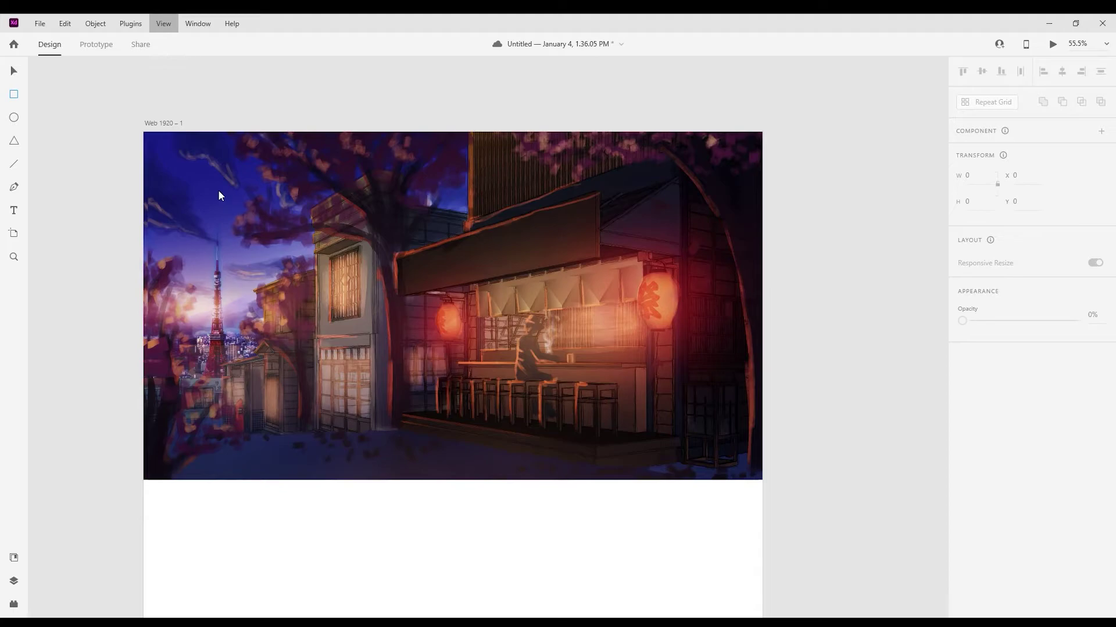
Step: Show the layout grid, draw an 812 × 391 px box across the left six columns at Y 999, and duplicate it across the right six
{"action": "left_click", "coordinate": [230, 215]}
{"action": "scroll", "coordinate": [650, 186], "scroll_direction": "down", "scroll_amount": 3}
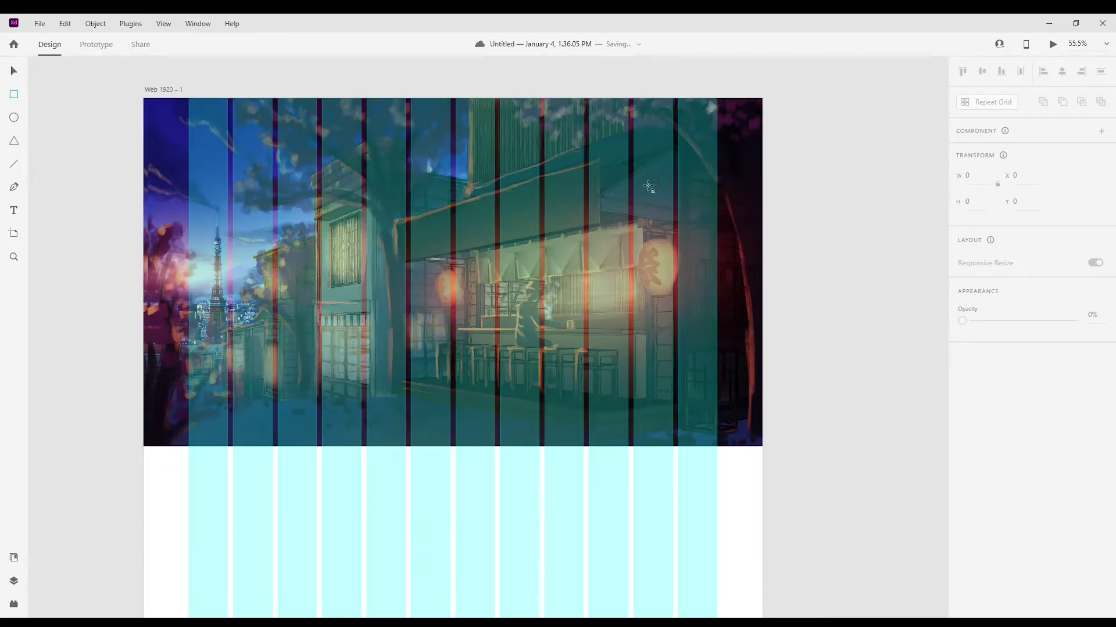
{"action": "scroll", "coordinate": [384, 160], "scroll_direction": "up", "scroll_amount": 2}
{"action": "left_click_drag", "start_coordinate": [188, 437], "coordinate": [408, 532]}
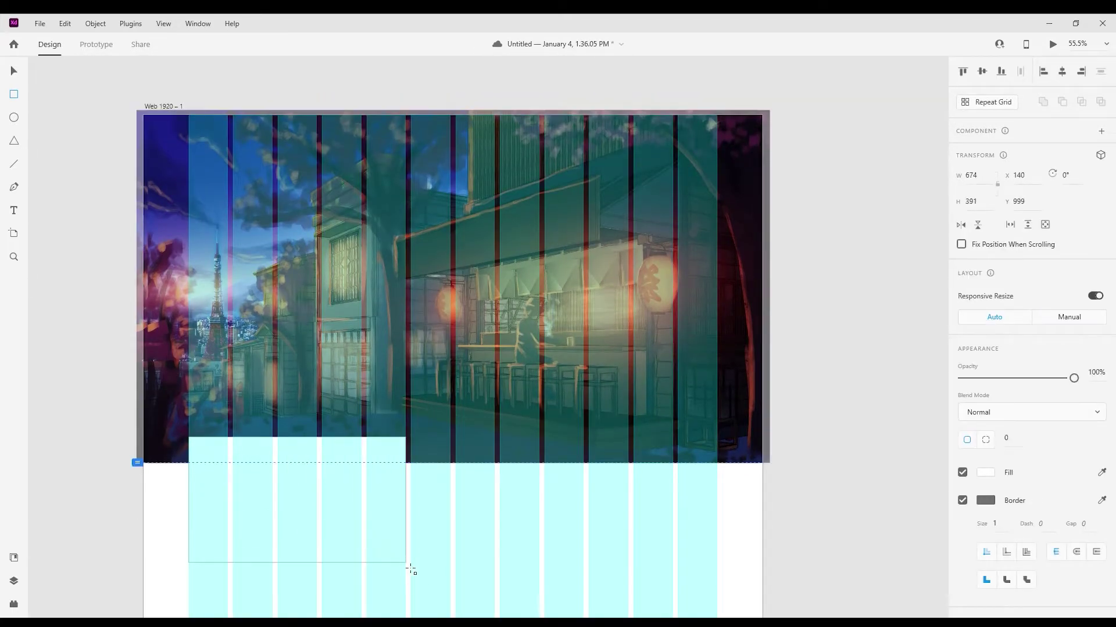
{"action": "key", "text": "v"}
{"action": "left_click_drag", "start_coordinate": [262, 530], "coordinate": [574, 525]}
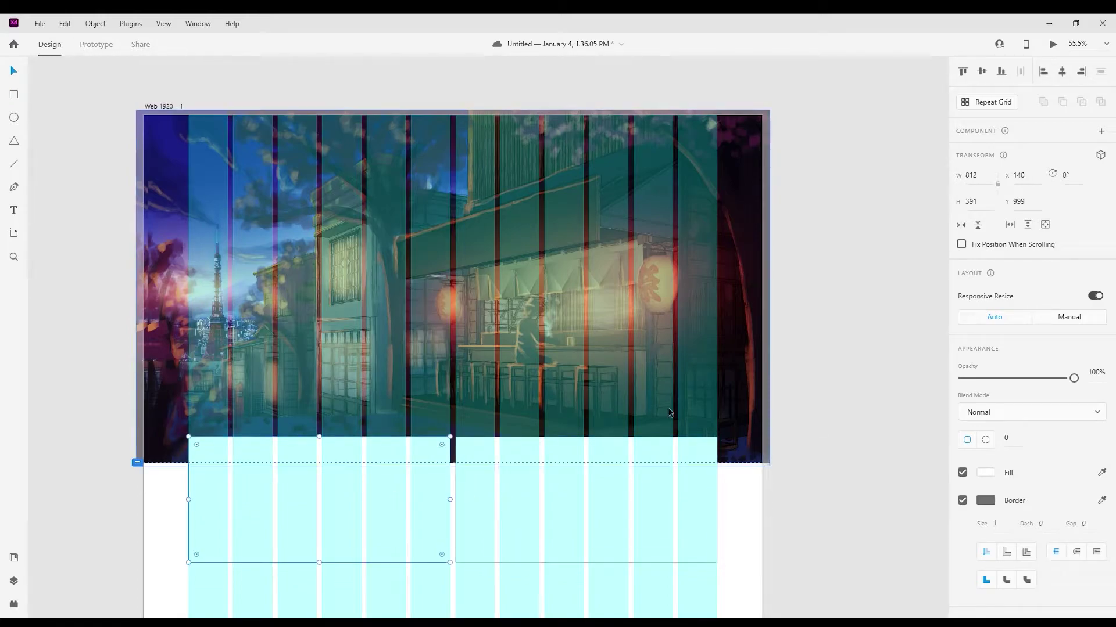
Step: Draw a 398 × 182 px logo rectangle over the hero at X 140, Y 40 and give it a light grey fill
{"action": "scroll", "coordinate": [669, 413], "scroll_direction": "down", "scroll_amount": 1}
{"action": "left_click_drag", "start_coordinate": [189, 112], "coordinate": [318, 171]}
{"action": "scroll", "coordinate": [276, 145], "scroll_direction": "down", "scroll_amount": 1}
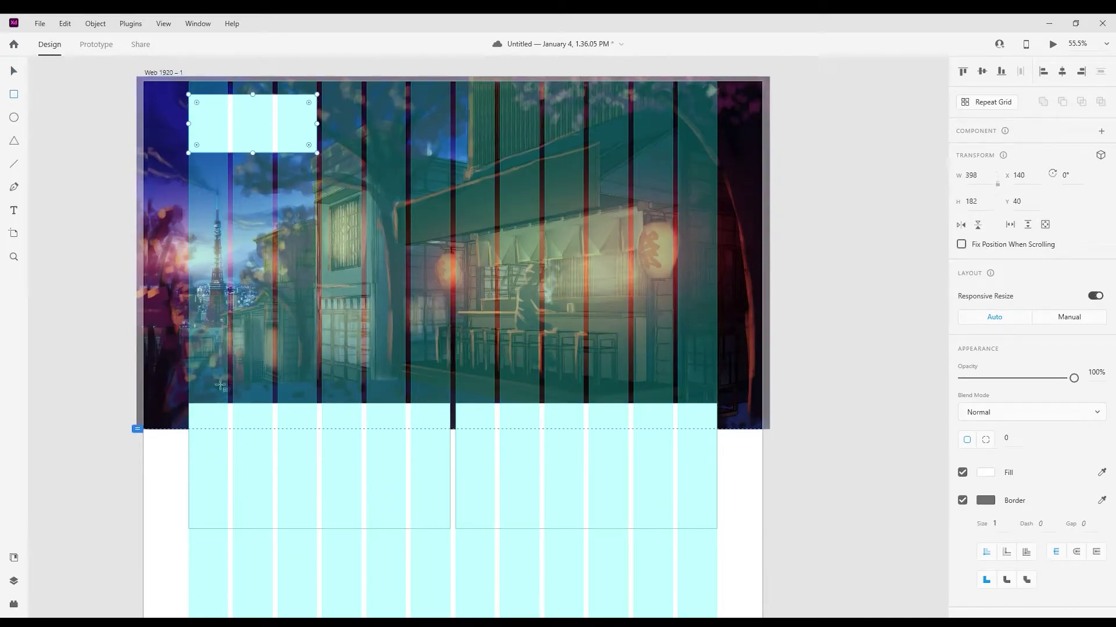
{"action": "left_click", "coordinate": [986, 473]}
{"action": "left_click_drag", "start_coordinate": [834, 409], "coordinate": [792, 422]}
{"action": "left_click", "coordinate": [378, 488]}
{"action": "left_click", "coordinate": [986, 473]}
Step: Fill both six-column boxes overlapping the hero's lower edge with #CCCCCC
{"action": "left_click", "coordinate": [311, 492]}
{"action": "key", "text": "v"}
{"action": "left_click", "coordinate": [311, 492]}
{"action": "left_click", "coordinate": [986, 473]}
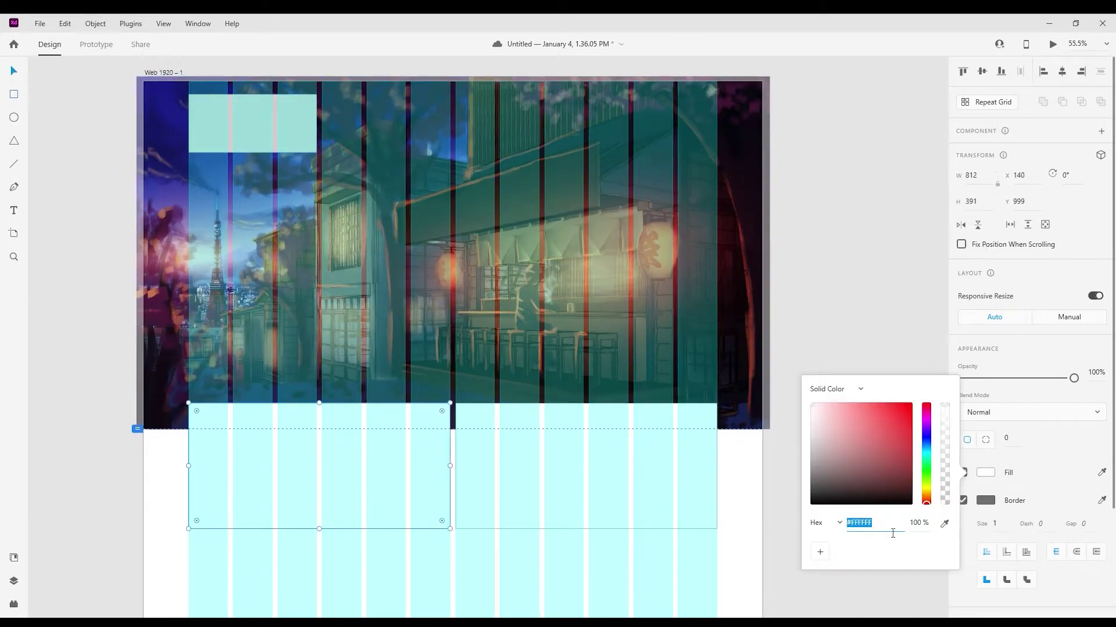
{"action": "left_click_drag", "start_coordinate": [873, 501], "coordinate": [747, 417]}
{"action": "type", "text": "c"}
{"action": "key", "text": "Return"}
{"action": "left_click", "coordinate": [593, 465]}
{"action": "left_click", "coordinate": [986, 473]}
{"action": "type", "text": "c"}
{"action": "left_click", "coordinate": [276, 135]}
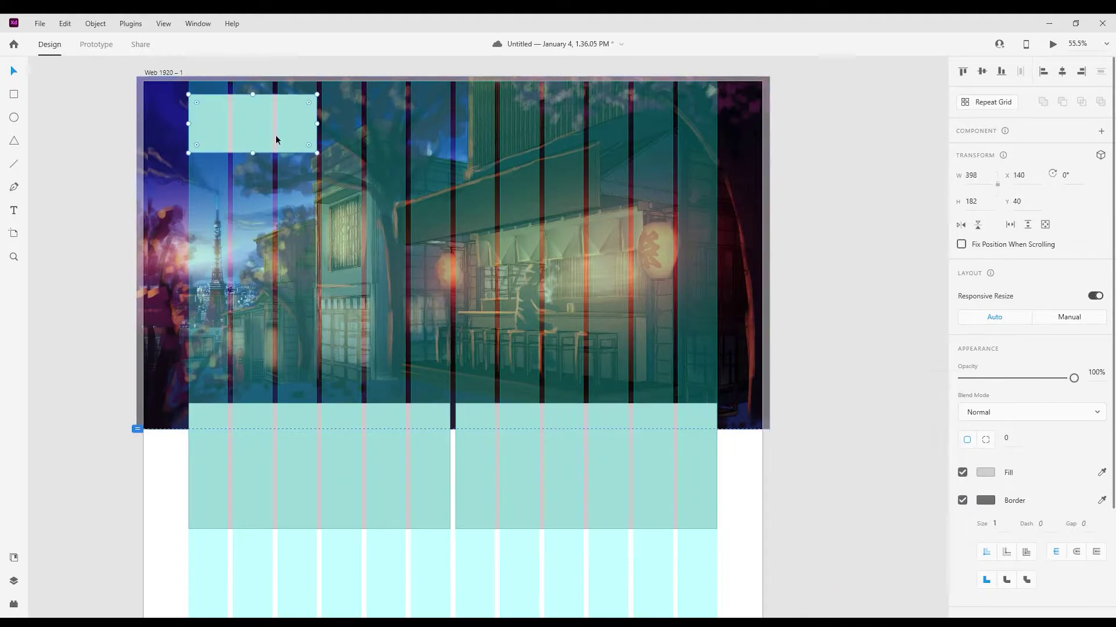
Step: Set the logo rectangle's fill to #CCCCCC
{"action": "left_click", "coordinate": [986, 473]}
{"action": "type", "text": "c"}
{"action": "key", "text": "Return"}
Step: Draw an 812 × 504 px content rectangle across the right six columns of the hero and adjust its vertical position
{"action": "left_click", "coordinate": [14, 95]}
{"action": "left_click_drag", "start_coordinate": [717, 324], "coordinate": [455, 163]}
{"action": "key", "text": "v"}
{"action": "left_click_drag", "start_coordinate": [550, 205], "coordinate": [550, 215]}
{"action": "left_click", "coordinate": [904, 332]}
Step: Draw a navigation rectangle beside the logo box, spanning the remaining nine columns at the same height
{"action": "scroll", "coordinate": [904, 332], "scroll_direction": "up", "scroll_amount": 1}
{"action": "left_click", "coordinate": [14, 94]}
{"action": "mouse_move", "coordinate": [367, 111]}
{"action": "left_mouse_down"}
{"action": "mouse_move", "coordinate": [489, 176]}
{"action": "mouse_move", "coordinate": [717, 170]}
{"action": "left_mouse_up"}
{"action": "left_click_drag", "start_coordinate": [367, 141], "coordinate": [322, 141]}
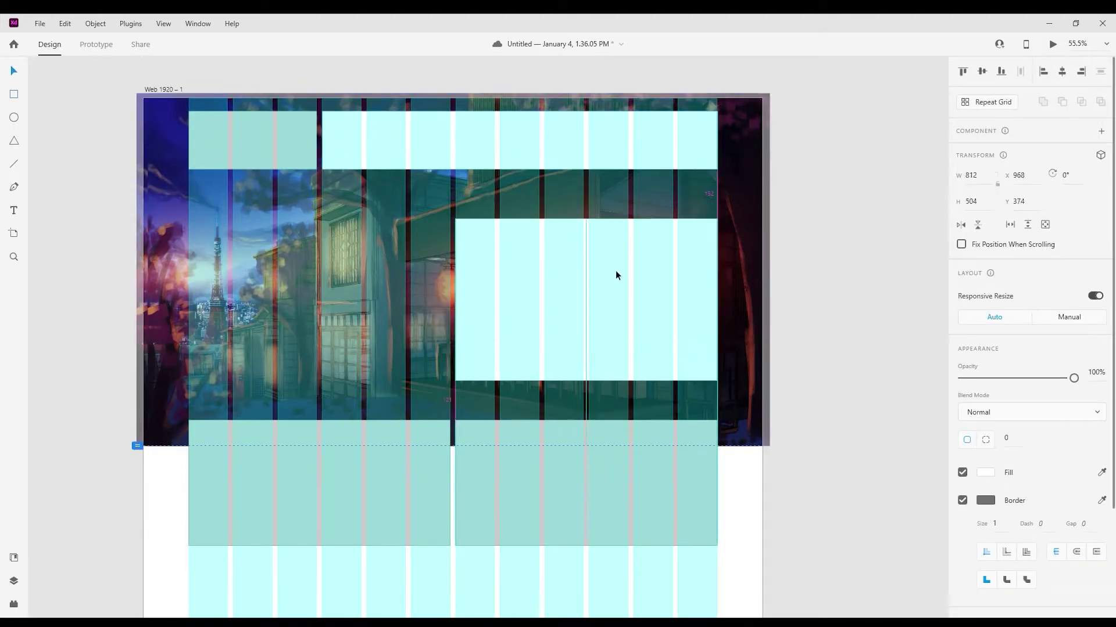
{"action": "left_click", "coordinate": [821, 570]}
Step: Draw a 1640 × 712 px rectangle across all twelve columns beneath the two boxes and fill it with #CCCCCC
{"action": "scroll", "coordinate": [820, 569], "scroll_direction": "down", "scroll_amount": 10}
{"action": "left_click_drag", "start_coordinate": [188, 243], "coordinate": [720, 478]}
{"action": "left_click", "coordinate": [983, 474]}
{"action": "left_click", "coordinate": [891, 524]}
{"action": "type", "text": "cccccc"}
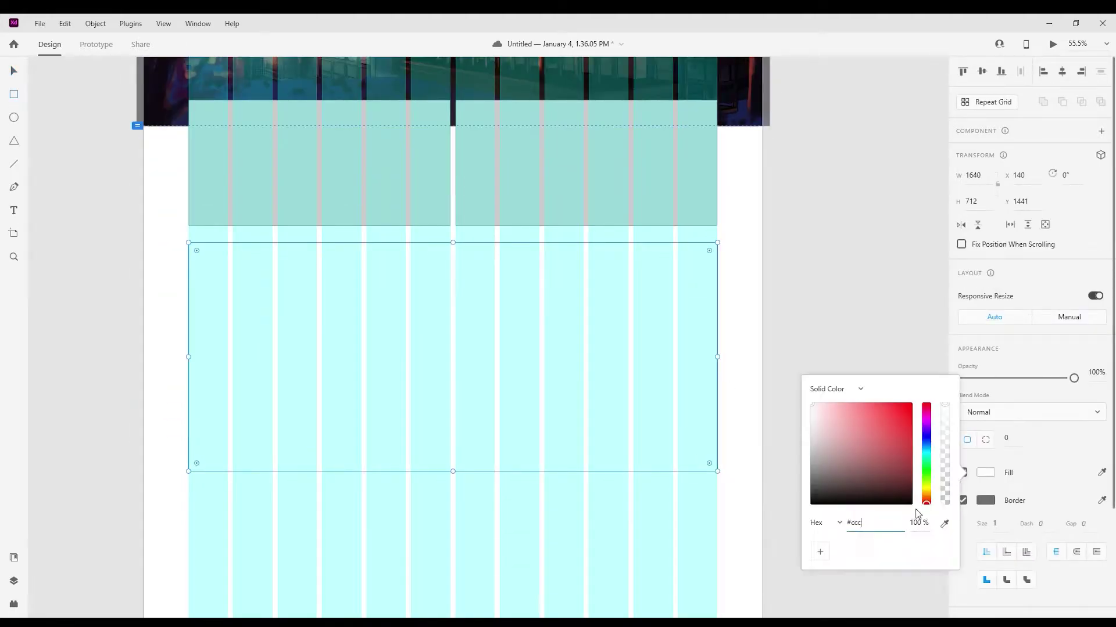
{"action": "key", "text": "Return"}
Step: Draw a full-width 1920 × 791 px section rectangle at Y 2260 and fill it with #CCCCCC
{"action": "scroll", "coordinate": [503, 313], "scroll_direction": "down", "scroll_amount": 5}
{"action": "mouse_move", "coordinate": [144, 321]}
{"action": "left_mouse_down"}
{"action": "mouse_move", "coordinate": [620, 458]}
{"action": "mouse_move", "coordinate": [767, 578]}
{"action": "left_mouse_up"}
{"action": "left_click", "coordinate": [985, 473]}
{"action": "left_click", "coordinate": [866, 523]}
{"action": "type", "text": "cccccc"}
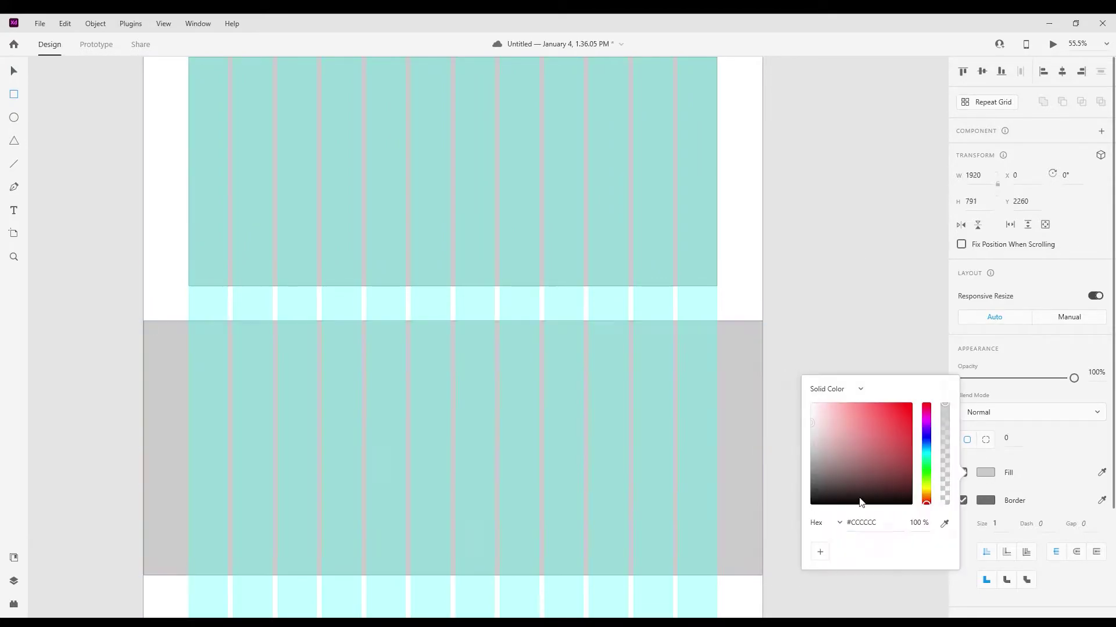
{"action": "key", "text": "Return"}
Step: Move the twelve-column rectangle down slightly so the gaps above and below it are equal
{"action": "scroll", "coordinate": [825, 326], "scroll_direction": "up", "scroll_amount": 9}
{"action": "key", "text": "v"}
{"action": "left_click_drag", "start_coordinate": [452, 351], "coordinate": [455, 363]}
{"action": "left_click", "coordinate": [827, 380]}
Step: Draw an 812 × 678 px box across the left six columns beneath the full-width section and fill it with #CCCCCC
{"action": "scroll", "coordinate": [827, 380], "scroll_direction": "down", "scroll_amount": 10}
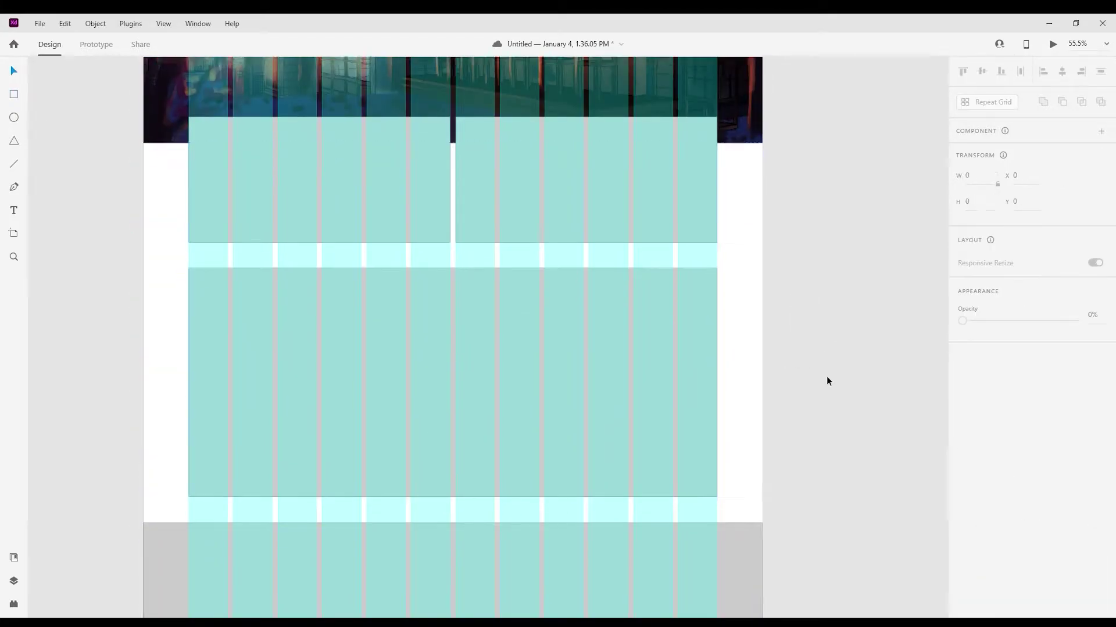
{"action": "left_click", "coordinate": [14, 95]}
{"action": "left_click_drag", "start_coordinate": [188, 281], "coordinate": [405, 502]}
{"action": "key", "text": "ctrl+z"}
{"action": "left_click", "coordinate": [985, 473]}
{"action": "type", "text": "cccccc"}
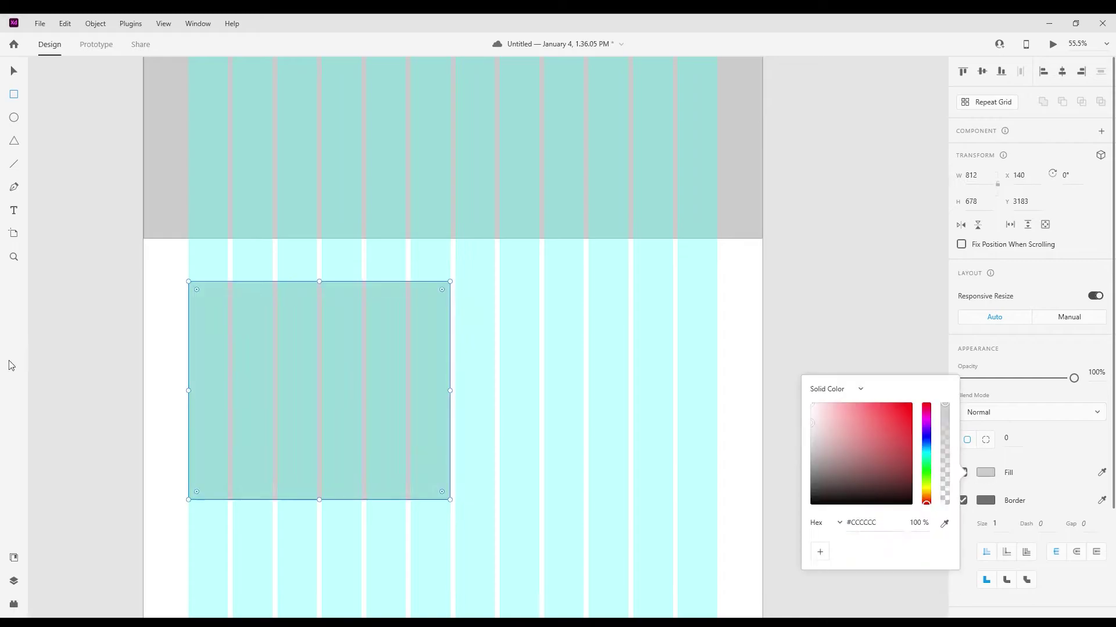
Step: Draw a matching #CCCCCC box across the right six columns and move the pair up closer to the full-width section
{"action": "left_click_drag", "start_coordinate": [456, 282], "coordinate": [717, 499]}
{"action": "left_click", "coordinate": [985, 473]}
{"action": "type", "text": "cccccc"}
{"action": "left_click_drag", "start_coordinate": [607, 381], "coordinate": [608, 367]}
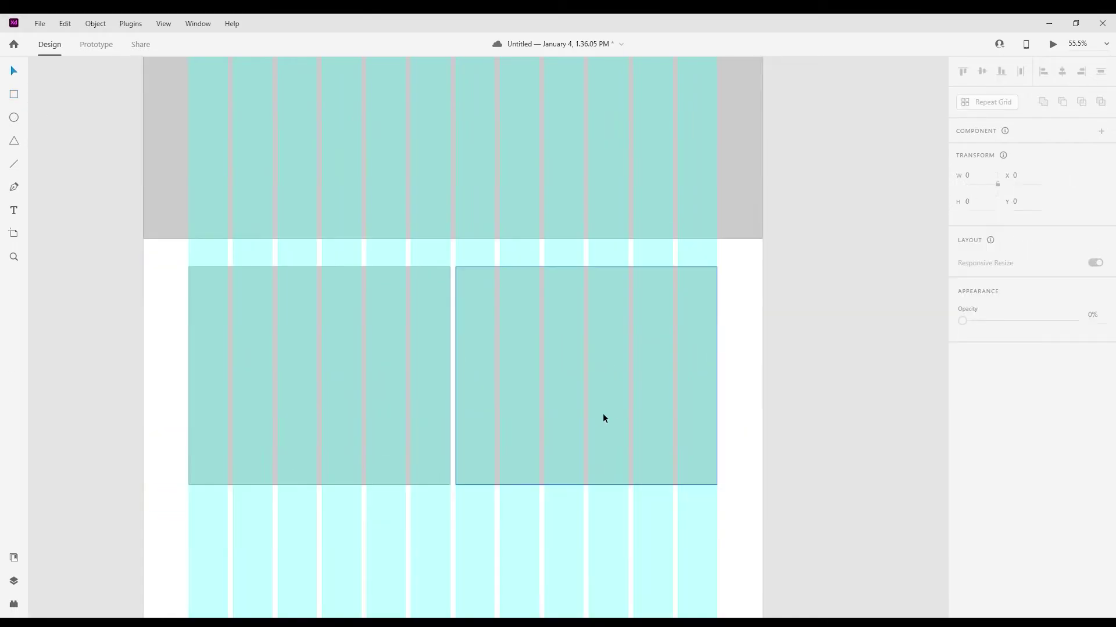
Step: Draw another full-width section rectangle beneath the pair of boxes and fill it with #CCCCCC
{"action": "scroll", "coordinate": [603, 415], "scroll_direction": "down", "scroll_amount": 3}
{"action": "left_click", "coordinate": [14, 94]}
{"action": "left_click_drag", "start_coordinate": [143, 354], "coordinate": [762, 577]}
{"action": "left_click", "coordinate": [985, 473]}
{"action": "left_click", "coordinate": [872, 523]}
{"action": "type", "text": "cccccc"}
Step: Draw a full-width 1920 × 592 px footer rectangle at Y 4764 and fill it with black
{"action": "scroll", "coordinate": [541, 361], "scroll_direction": "down", "scroll_amount": 2}
{"action": "scroll", "coordinate": [541, 361], "scroll_direction": "down", "scroll_amount": 3}
{"action": "mouse_move", "coordinate": [144, 370]}
{"action": "left_mouse_down"}
{"action": "mouse_move", "coordinate": [762, 573]}
{"action": "mouse_move", "coordinate": [763, 560]}
{"action": "left_mouse_up"}
{"action": "left_click", "coordinate": [984, 474]}
{"action": "left_click_drag", "start_coordinate": [831, 477], "coordinate": [754, 537]}
{"action": "left_click", "coordinate": [1052, 45]}
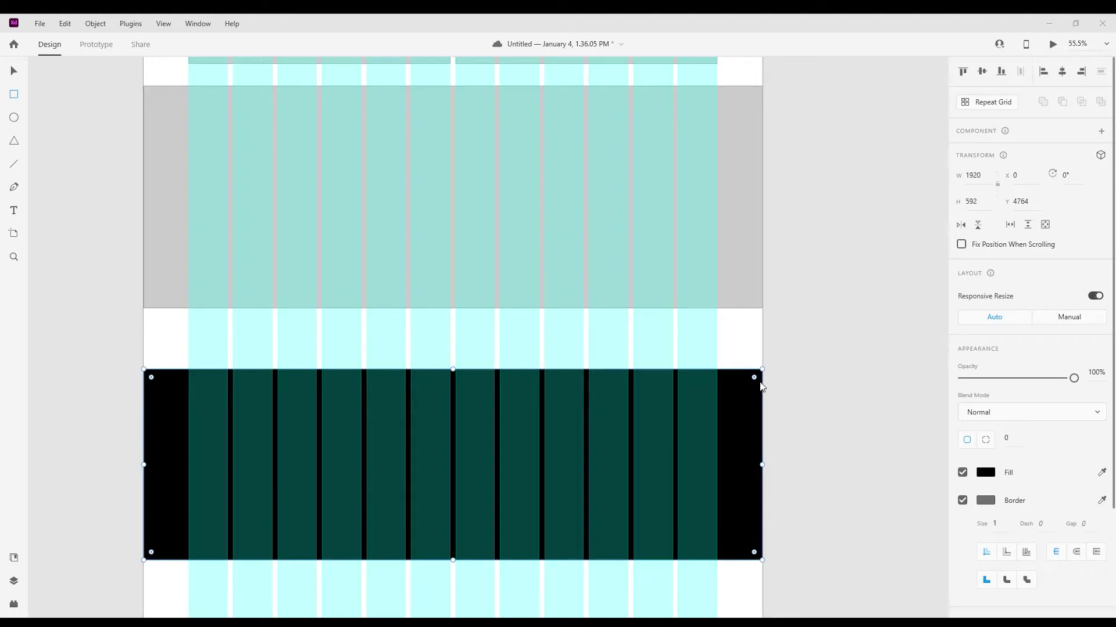
Step: Shorten the artboard to a height of 5354 px so that it ends at the footer's lower edge
{"action": "scroll", "coordinate": [839, 386], "scroll_direction": "down", "scroll_amount": 3}
{"action": "scroll", "coordinate": [838, 386], "scroll_direction": "up", "scroll_amount": 5}
{"action": "scroll", "coordinate": [839, 386], "scroll_direction": "down", "scroll_amount": 4}
{"action": "key", "text": "v"}
{"action": "left_click", "coordinate": [469, 500]}
{"action": "left_click_drag", "start_coordinate": [454, 573], "coordinate": [456, 425]}
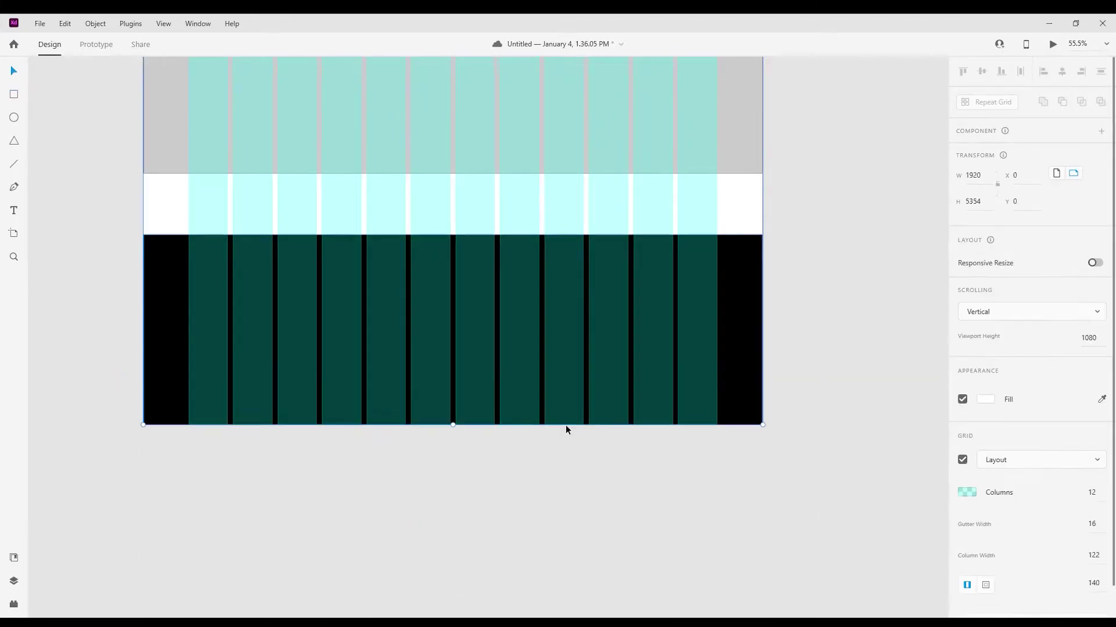
{"action": "left_click", "coordinate": [816, 490]}
Step: Draw a rectangle of about 1927 × 1082 px covering the whole hero image
{"action": "scroll", "coordinate": [816, 490], "scroll_direction": "down", "scroll_amount": 6}
{"action": "left_click_drag", "start_coordinate": [710, 298], "coordinate": [756, 310]}
{"action": "scroll", "coordinate": [602, 112], "scroll_direction": "up", "scroll_amount": 7}
{"action": "left_click", "coordinate": [14, 94]}
{"action": "left_click_drag", "start_coordinate": [188, 110], "coordinate": [809, 459]}
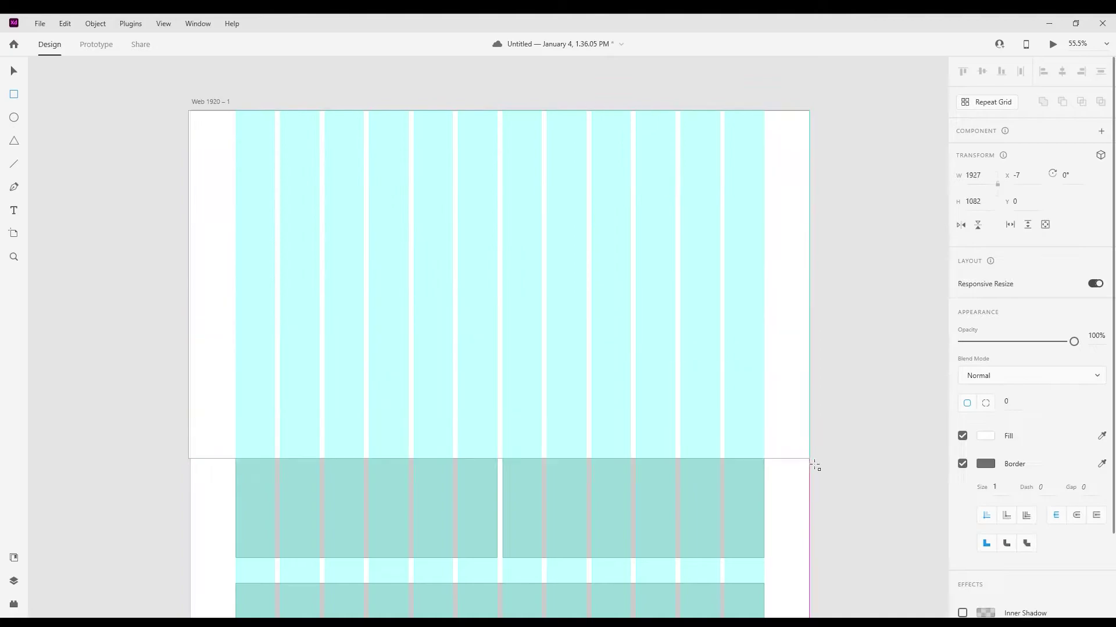
Step: Move the hero-sized rectangle beneath the placeholder boxes in the layer order and fill it with black
{"action": "left_click", "coordinate": [14, 581]}
{"action": "left_click_drag", "start_coordinate": [68, 114], "coordinate": [63, 316]}
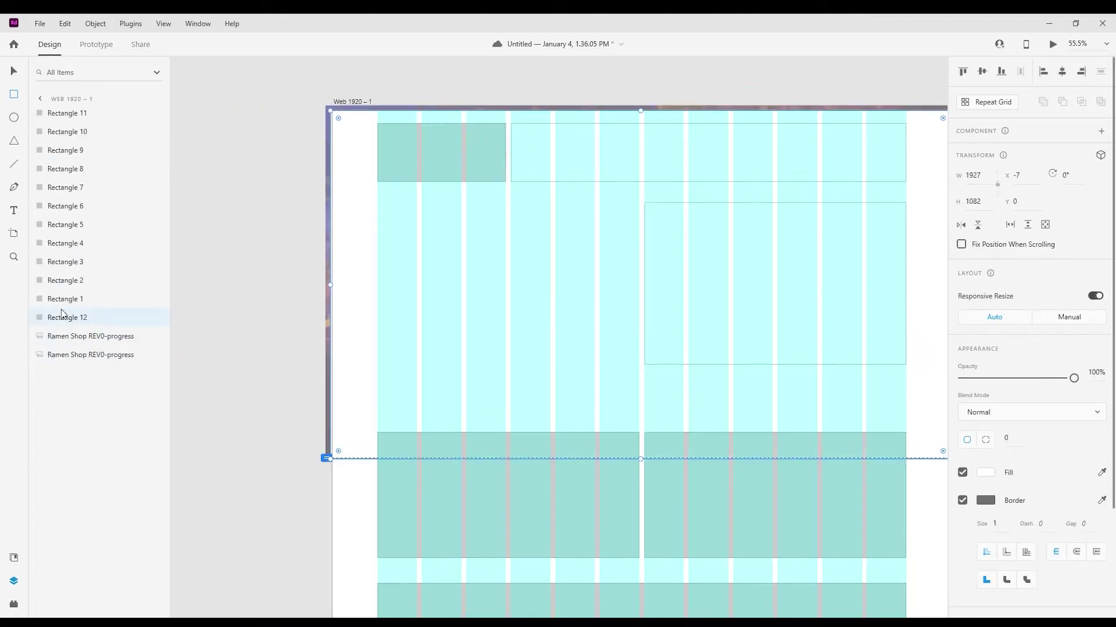
{"action": "left_click_drag", "start_coordinate": [946, 267], "coordinate": [837, 264]}
{"action": "left_click", "coordinate": [984, 473]}
{"action": "left_click_drag", "start_coordinate": [831, 477], "coordinate": [755, 537]}
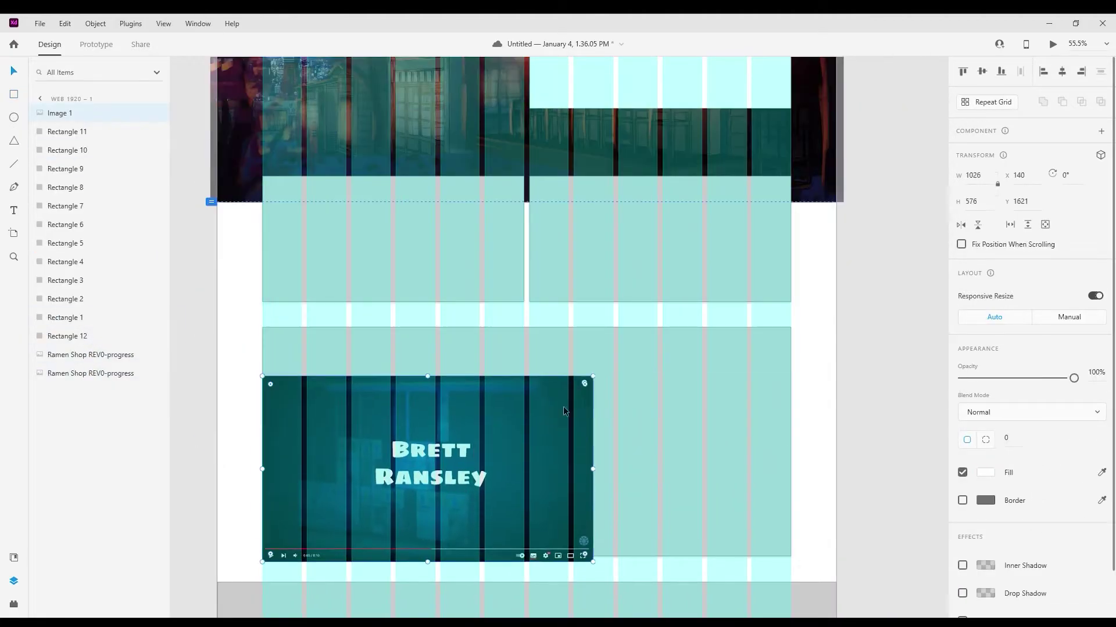
Step: Enlarge the placed video screenshot to 1640 × 921 px, spanning all twelve columns
{"action": "left_click_drag", "start_coordinate": [593, 376], "coordinate": [887, 271]}
{"action": "scroll", "coordinate": [709, 351], "scroll_direction": "down", "scroll_amount": 2}
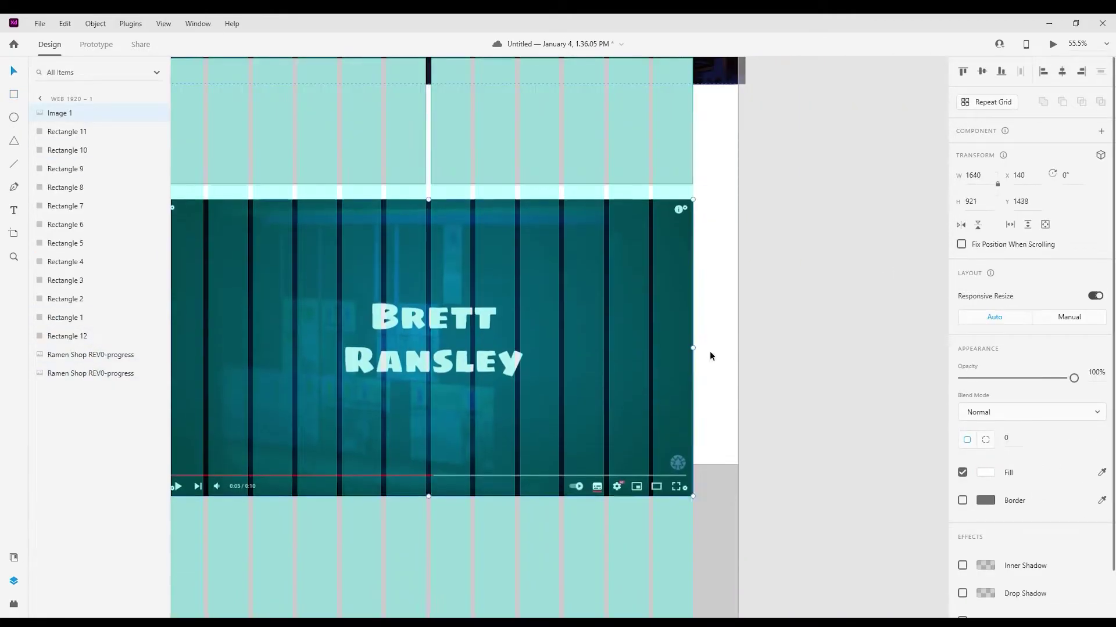
Step: Shift the video image and the sections beneath it down, leaving room above the video for a heading
{"action": "scroll", "coordinate": [710, 351], "scroll_direction": "down", "scroll_amount": 8}
{"action": "left_click", "coordinate": [558, 383]}
{"action": "left_click", "coordinate": [511, 553], "text": "shift"}
{"action": "left_click_drag", "start_coordinate": [467, 528], "coordinate": [657, 352]}
{"action": "scroll", "coordinate": [697, 407], "scroll_direction": "up", "scroll_amount": 10}
{"action": "left_click", "coordinate": [194, 247]}
{"action": "left_click_drag", "start_coordinate": [735, 454], "coordinate": [402, 573]}
{"action": "scroll", "coordinate": [725, 360], "scroll_direction": "up", "scroll_amount": 8}
{"action": "scroll", "coordinate": [693, 382], "scroll_direction": "down", "scroll_amount": 3}
{"action": "scroll", "coordinate": [694, 381], "scroll_direction": "up", "scroll_amount": 1}
{"action": "scroll", "coordinate": [885, 397], "scroll_direction": "down", "scroll_amount": 5}
{"action": "scroll", "coordinate": [504, 350], "scroll_direction": "down", "scroll_amount": 6}
{"action": "scroll", "coordinate": [548, 144], "scroll_direction": "down", "scroll_amount": 2}
{"action": "left_click_drag", "start_coordinate": [549, 149], "coordinate": [549, 181]}
{"action": "key", "text": "Escape"}
Step: Add the heading text "Featured Video" in the gap above the video image
{"action": "scroll", "coordinate": [607, 283], "scroll_direction": "up", "scroll_amount": 3}
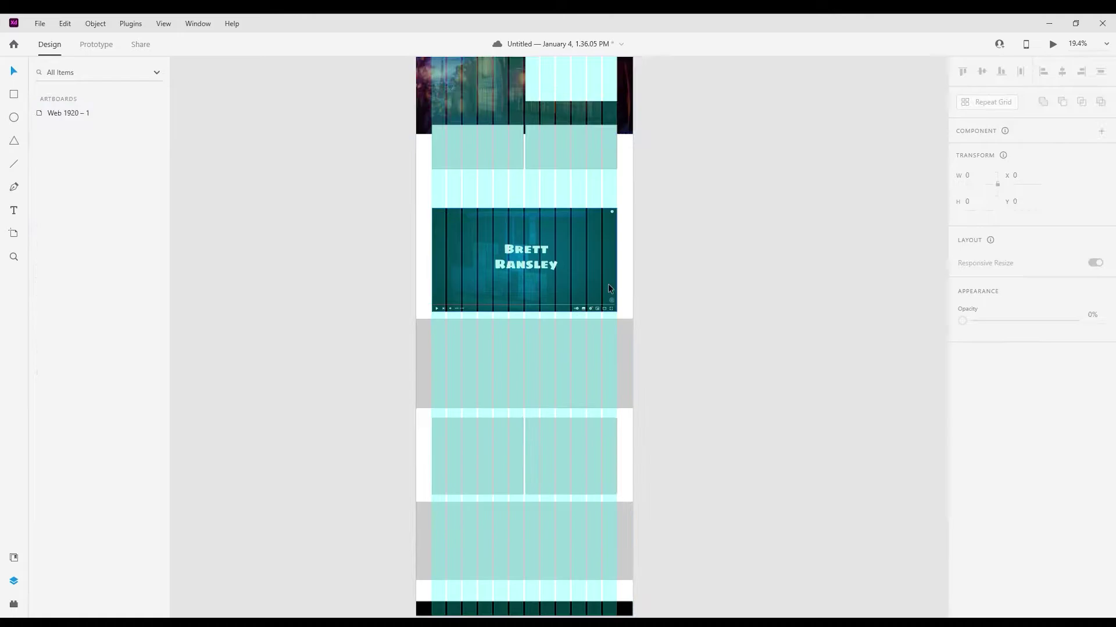
{"action": "left_click", "coordinate": [13, 214]}
{"action": "left_click", "coordinate": [518, 296]}
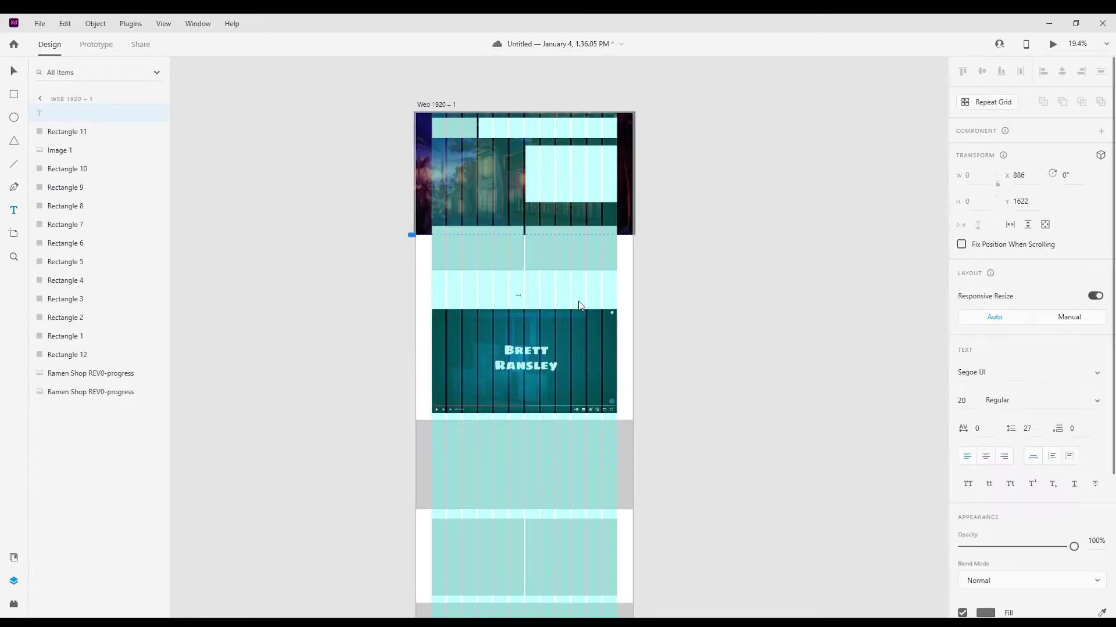
{"action": "type", "text": "Featured Video"}
{"action": "scroll", "coordinate": [522, 298], "scroll_direction": "up", "scroll_amount": 6}
{"action": "key", "text": "Escape"}
{"action": "left_click_drag", "start_coordinate": [538, 292], "coordinate": [538, 308]}
Step: Set the "Featured Video" heading to size 65 in bold and centre it above the video
{"action": "left_click", "coordinate": [962, 401]}
{"action": "type", "text": "65"}
{"action": "key", "text": "Return"}
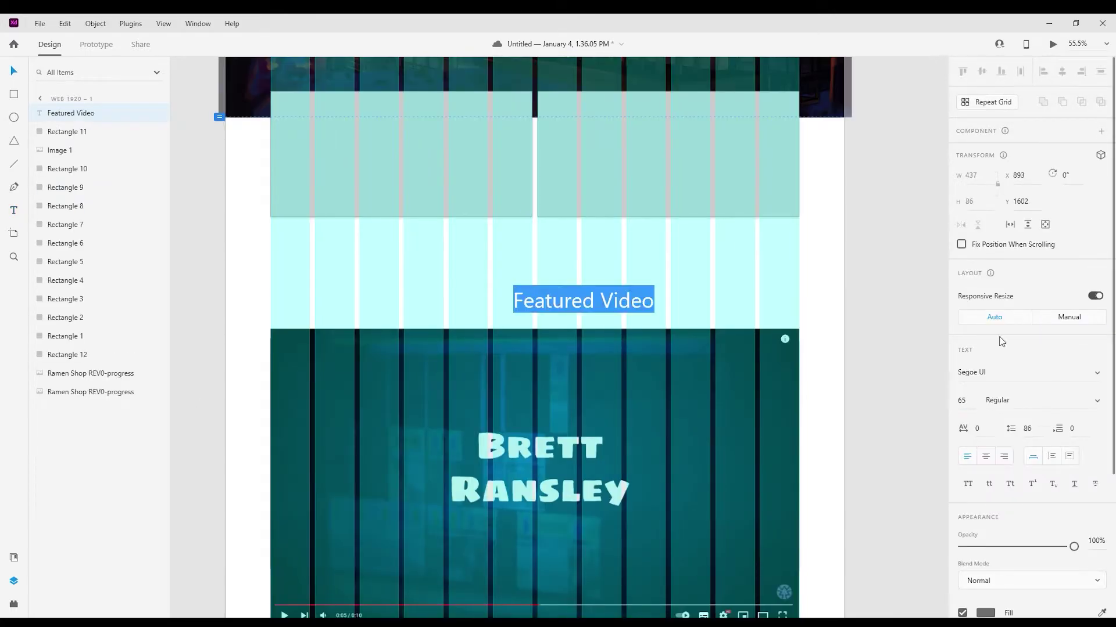
{"action": "left_click", "coordinate": [1097, 401]}
{"action": "left_click", "coordinate": [1024, 458]}
{"action": "left_click_drag", "start_coordinate": [994, 372], "coordinate": [934, 370]}
{"action": "left_click_drag", "start_coordinate": [582, 307], "coordinate": [577, 305]}
{"action": "left_click", "coordinate": [575, 342]}
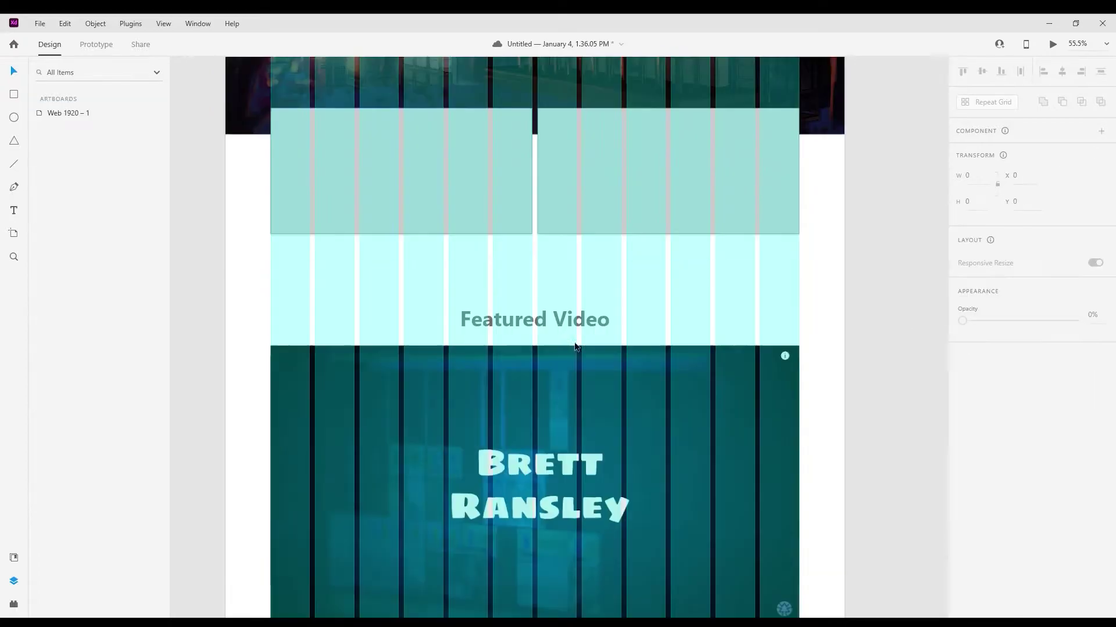
Step: Extend both six-column boxes under the hero downward to a height of about 563 px
{"action": "left_click", "coordinate": [400, 203]}
{"action": "left_click_drag", "start_coordinate": [401, 235], "coordinate": [400, 284]}
{"action": "left_click", "coordinate": [668, 203]}
{"action": "left_click_drag", "start_coordinate": [667, 234], "coordinate": [667, 291]}
{"action": "left_click", "coordinate": [912, 234]}
Step: Mask the second video screenshot with the left box beneath the hero
{"action": "scroll", "coordinate": [872, 234], "scroll_direction": "up", "scroll_amount": 5}
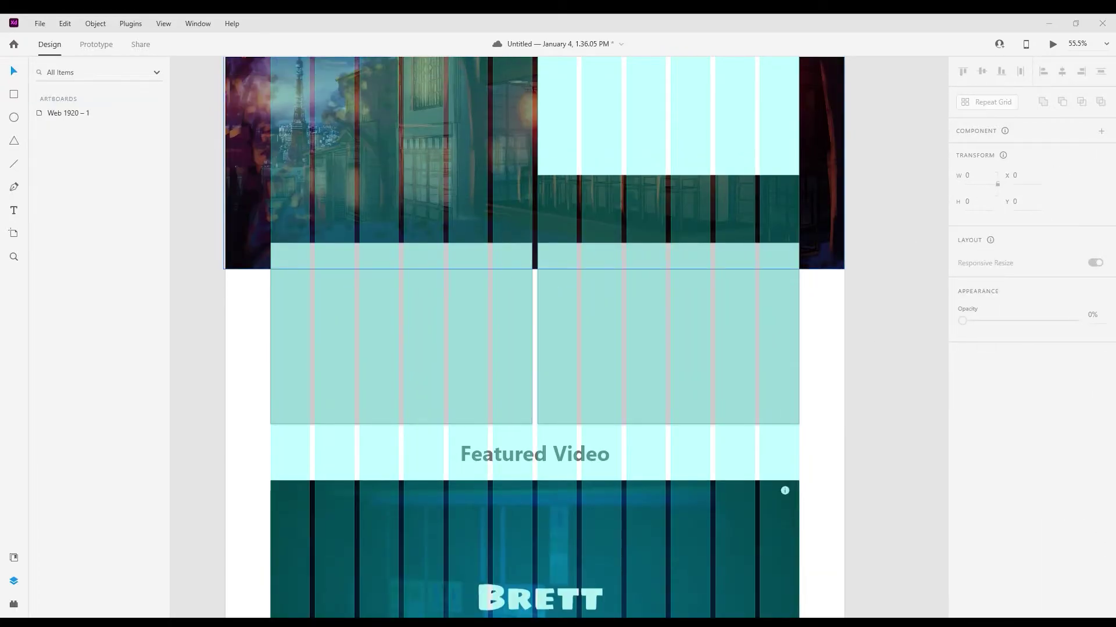
{"action": "left_click_drag", "start_coordinate": [68, 113], "coordinate": [68, 129]}
{"action": "left_click", "coordinate": [68, 113], "text": "shift"}
{"action": "left_click", "coordinate": [96, 23]}
{"action": "left_click", "coordinate": [195, 278]}
Step: Enlarge and reposition the image inside the mask group so it fills the left box
{"action": "left_click", "coordinate": [38, 114]}
{"action": "left_click", "coordinate": [73, 150]}
{"action": "left_click_drag", "start_coordinate": [381, 327], "coordinate": [559, 516]}
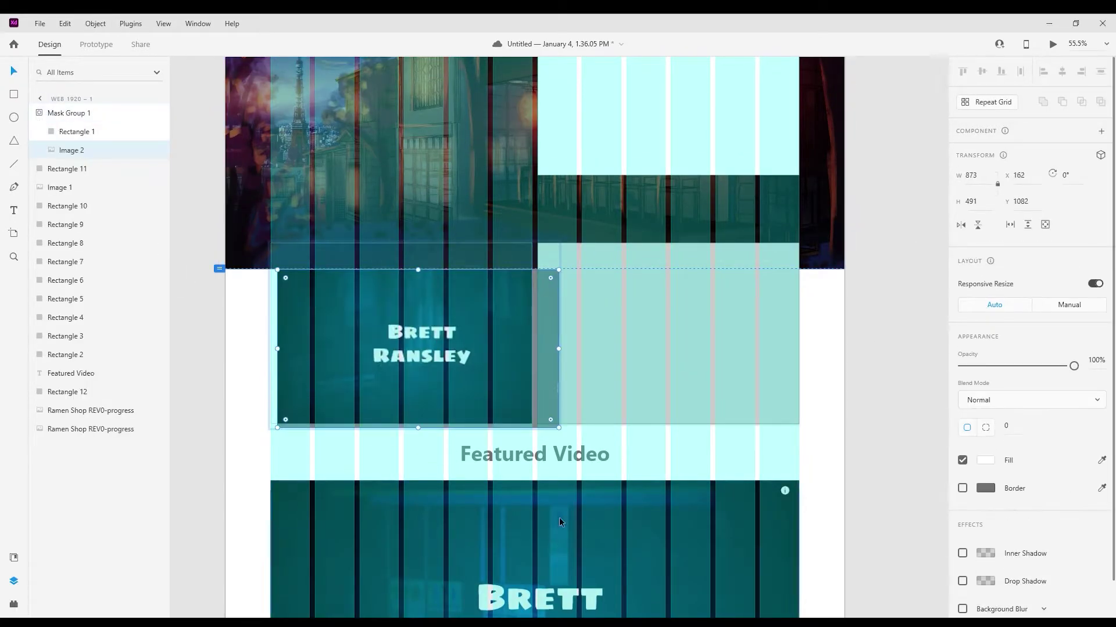
{"action": "left_click_drag", "start_coordinate": [465, 361], "coordinate": [439, 334]}
{"action": "left_click_drag", "start_coordinate": [535, 401], "coordinate": [580, 427]}
{"action": "left_click_drag", "start_coordinate": [466, 361], "coordinate": [451, 360]}
{"action": "left_click", "coordinate": [894, 343]}
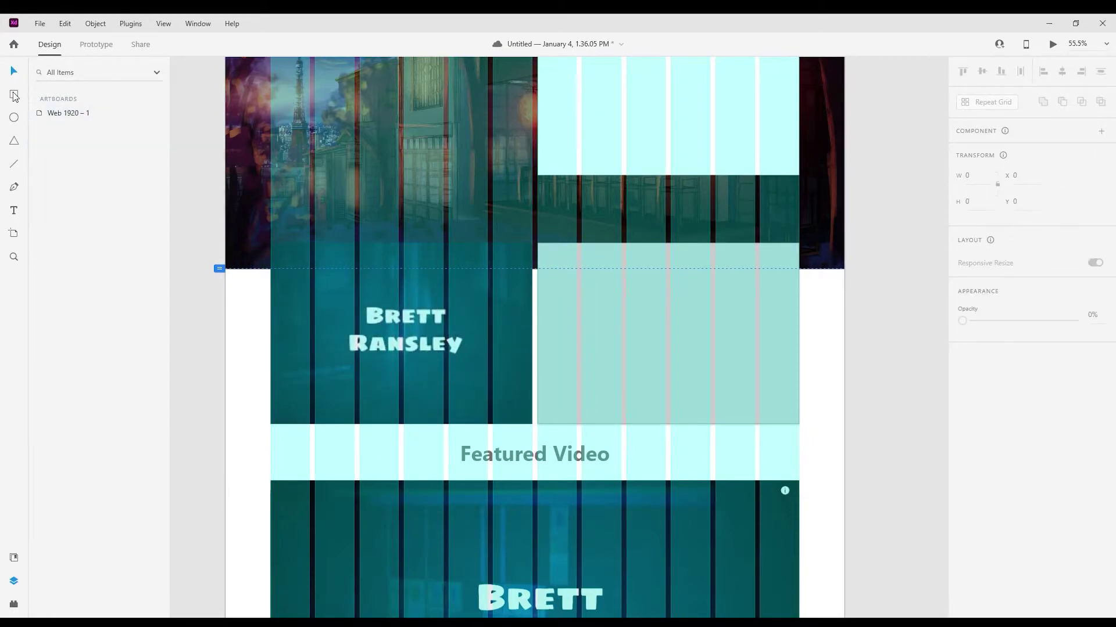
Step: Duplicate the masked image onto the right box and delete the grey placeholder rectangle there
{"action": "left_click", "coordinate": [193, 158]}
{"action": "left_click", "coordinate": [163, 23]}
{"action": "left_click", "coordinate": [194, 158]}
{"action": "left_click", "coordinate": [65, 115]}
{"action": "key", "text": "ctrl+d"}
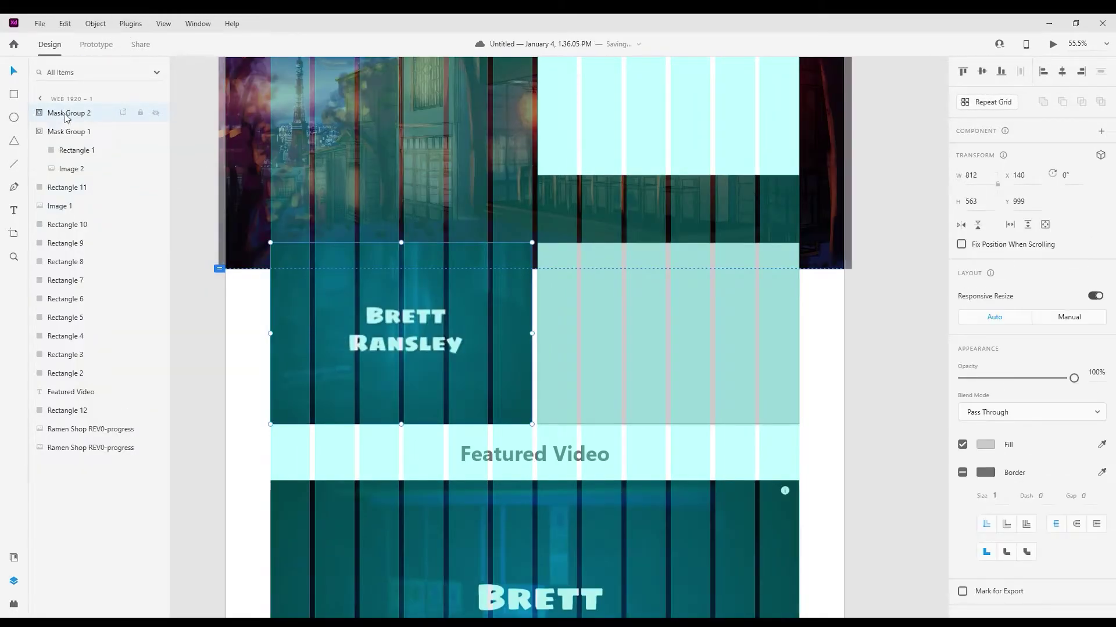
{"action": "left_click", "coordinate": [65, 355]}
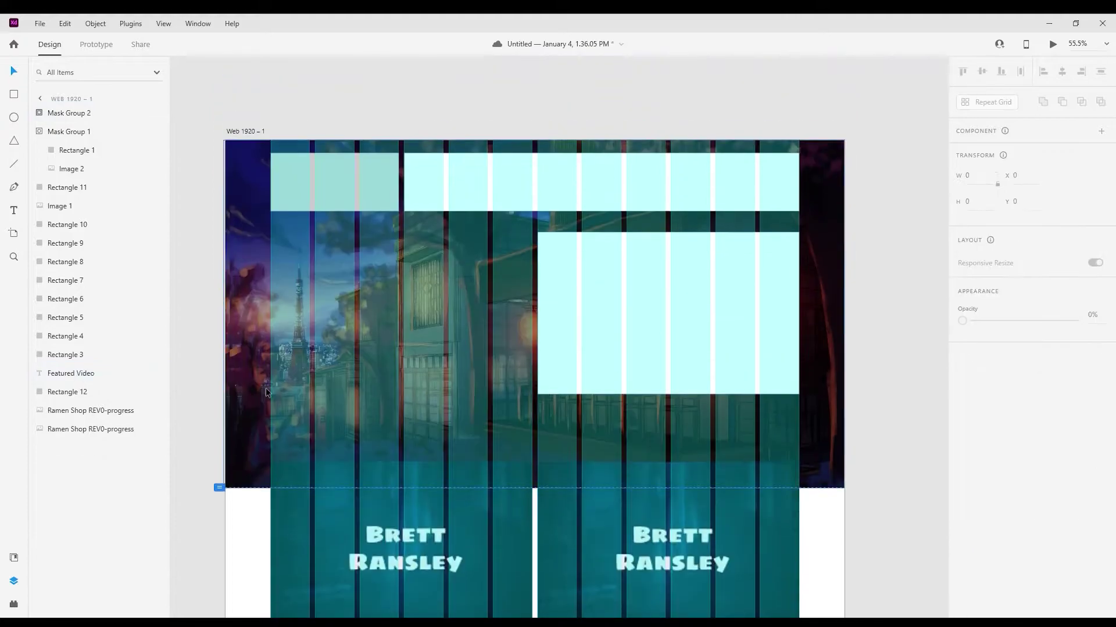
Step: Group the hero section's rectangles, Featured Video text and Ramen Shop images, and name the group Hero
{"action": "left_click", "coordinate": [457, 171]}
{"action": "left_click", "coordinate": [87, 378], "text": "shift"}
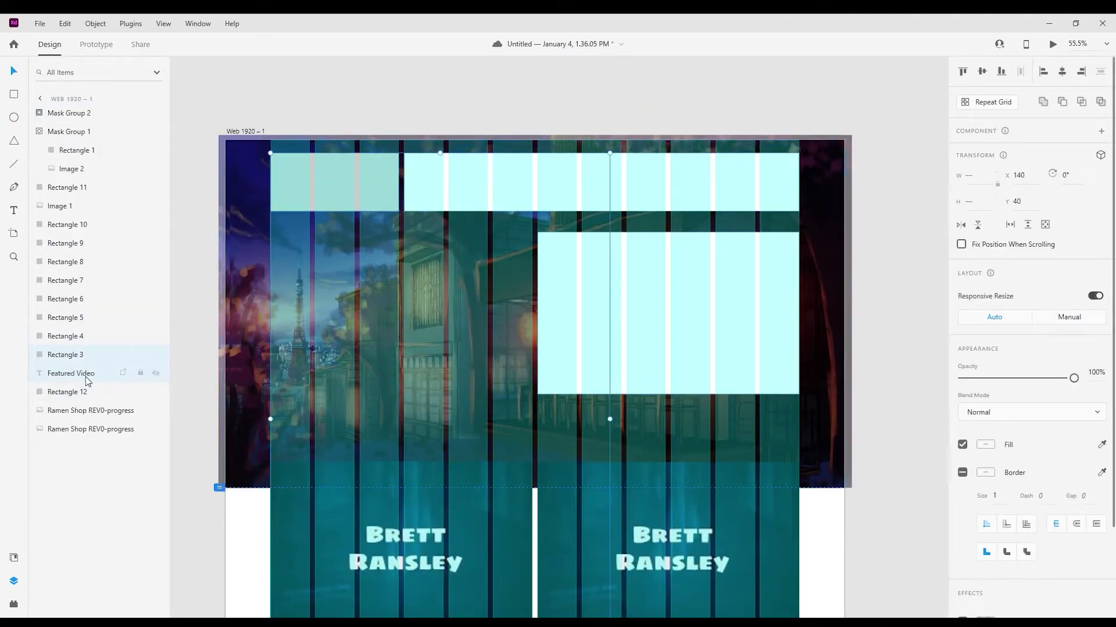
{"action": "left_click", "coordinate": [84, 394]}
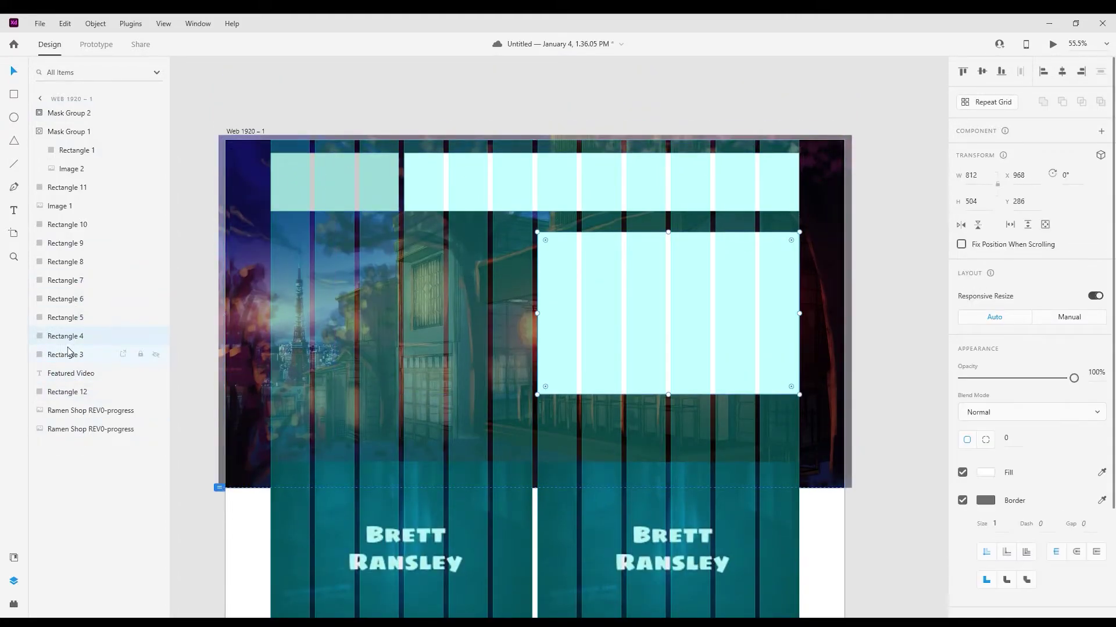
{"action": "left_click", "coordinate": [67, 319]}
{"action": "left_click", "coordinate": [83, 429], "text": "shift"}
{"action": "key", "text": "ctrl+g"}
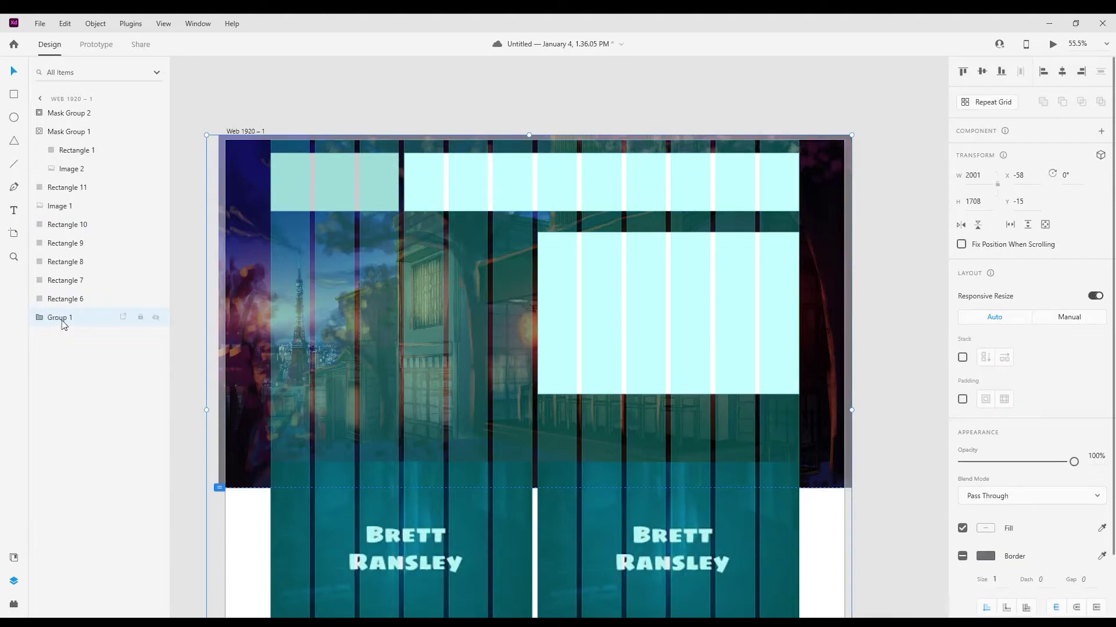
{"action": "scroll", "coordinate": [360, 325], "scroll_direction": "down", "scroll_amount": 2}
{"action": "left_click", "coordinate": [69, 114]}
{"action": "left_click", "coordinate": [72, 135], "text": "shift"}
{"action": "scroll", "coordinate": [360, 326], "scroll_direction": "down", "scroll_amount": 3}
{"action": "left_click", "coordinate": [53, 319]}
Step: Take the Featured Video heading out of the Hero group and place it at the front of the layer order
{"action": "left_click", "coordinate": [40, 318]}
{"action": "left_click", "coordinate": [75, 396]}
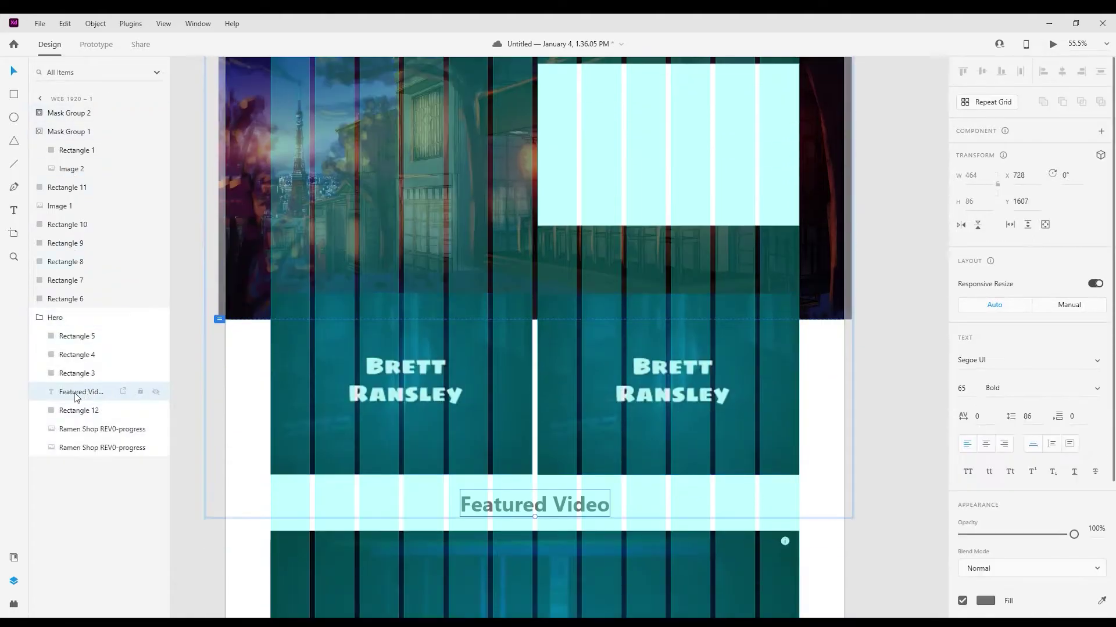
{"action": "left_click_drag", "start_coordinate": [70, 123], "coordinate": [69, 110]}
Step: Reorder Image 1 above Rectangle 11, then group the video screenshots with the Featured Video heading as Intro Videos
{"action": "left_click", "coordinate": [66, 216]}
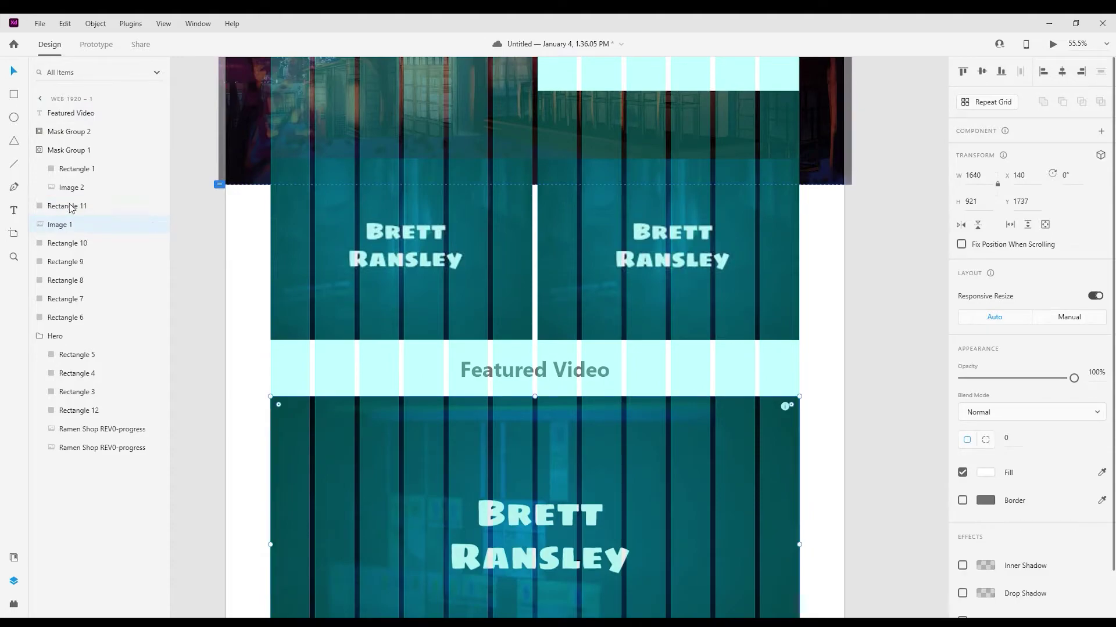
{"action": "left_click_drag", "start_coordinate": [70, 208], "coordinate": [65, 232]}
{"action": "left_click", "coordinate": [64, 208]}
{"action": "left_click", "coordinate": [70, 118], "text": "shift"}
{"action": "key", "text": "ctrl+g"}
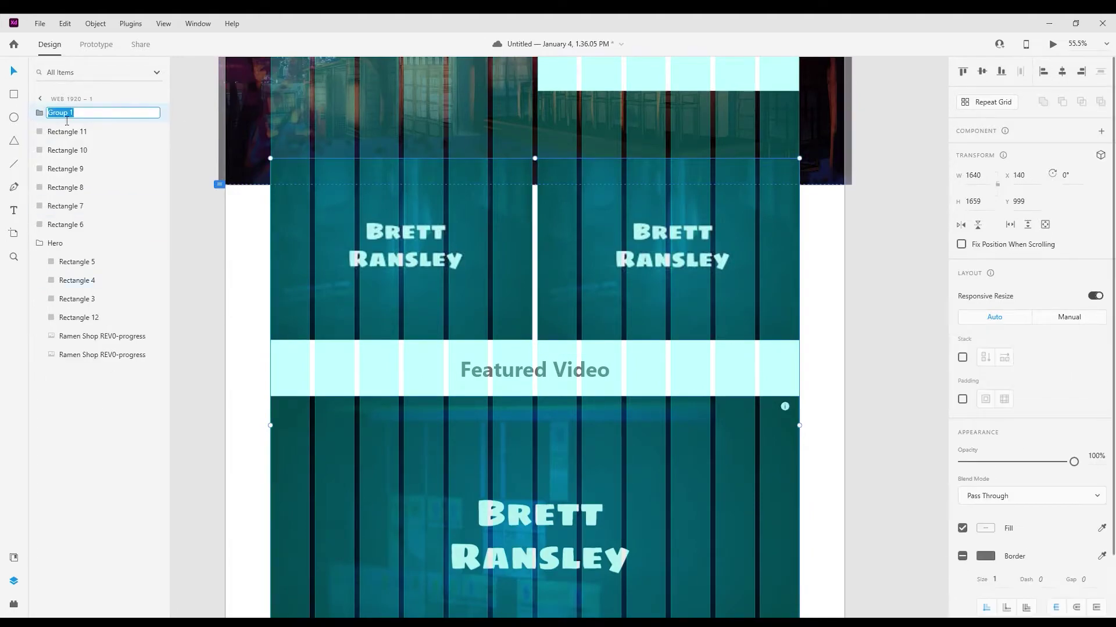
{"action": "left_click", "coordinate": [38, 244]}
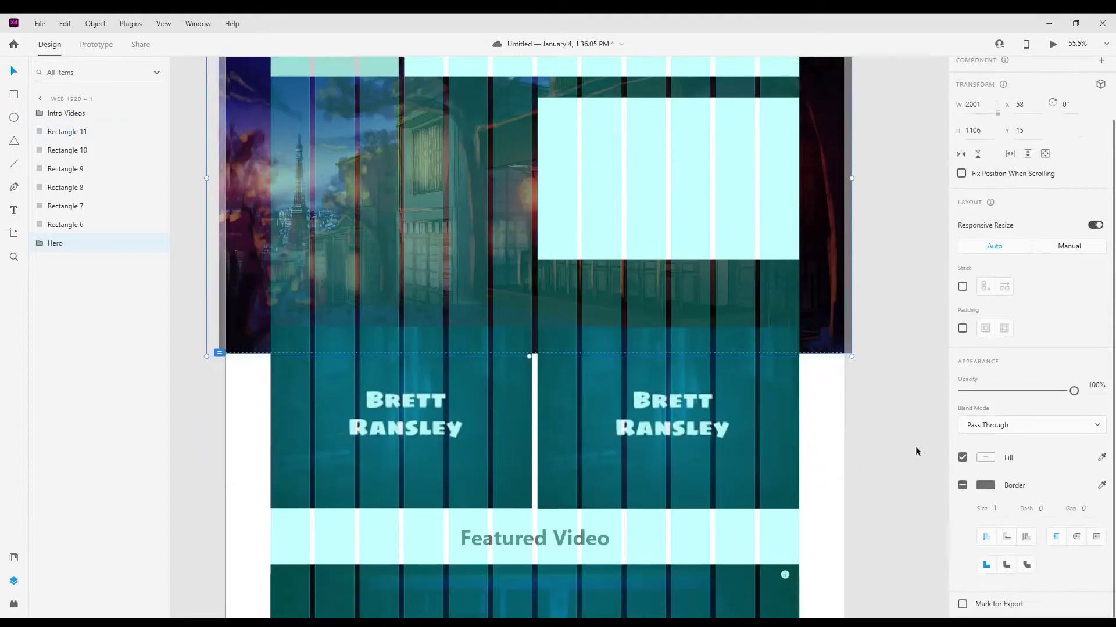
Step: Fill the left box of the two-box section between the grey bands with the portrait photo 275A0766
{"action": "scroll", "coordinate": [915, 447], "scroll_direction": "down", "scroll_amount": 5}
{"action": "left_click", "coordinate": [917, 452]}
{"action": "left_click_drag", "start_coordinate": [931, 503], "coordinate": [681, 186]}
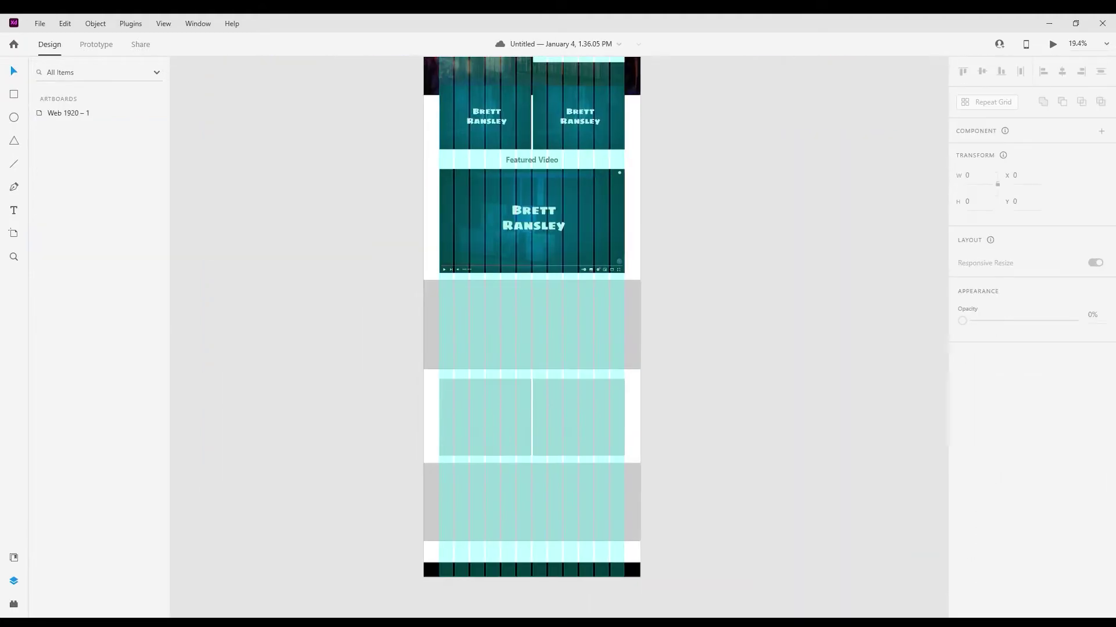
{"action": "left_click", "coordinate": [604, 419]}
{"action": "scroll", "coordinate": [605, 419], "scroll_direction": "up", "scroll_amount": 3}
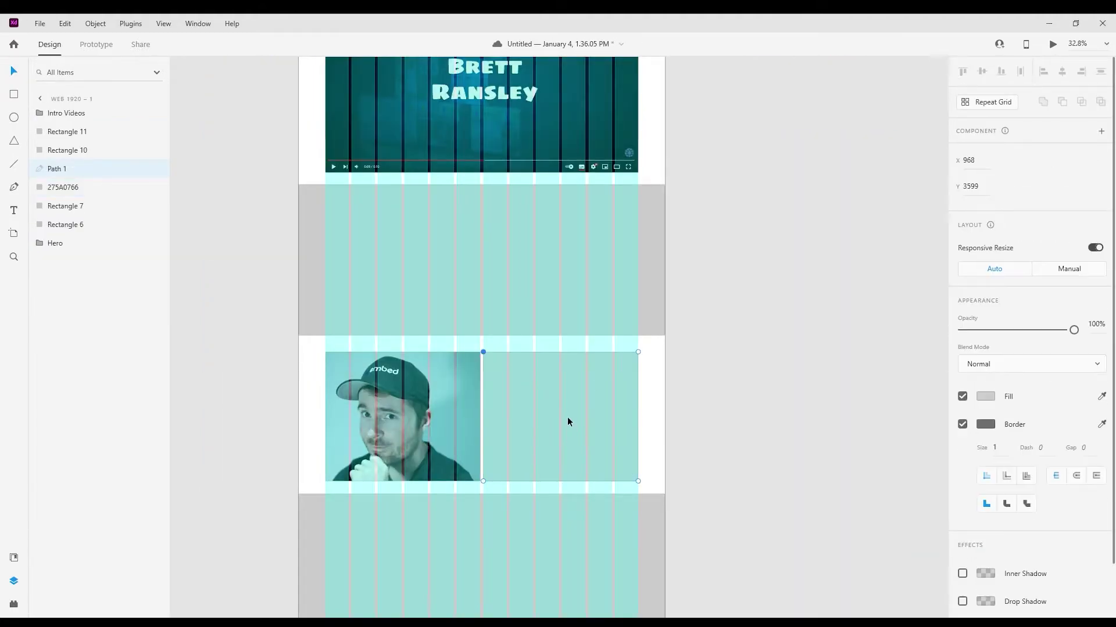
Step: Add a bold 65 pt "KodoKiwi" heading in the upper left of the box beside the portrait
{"action": "left_click", "coordinate": [986, 397]}
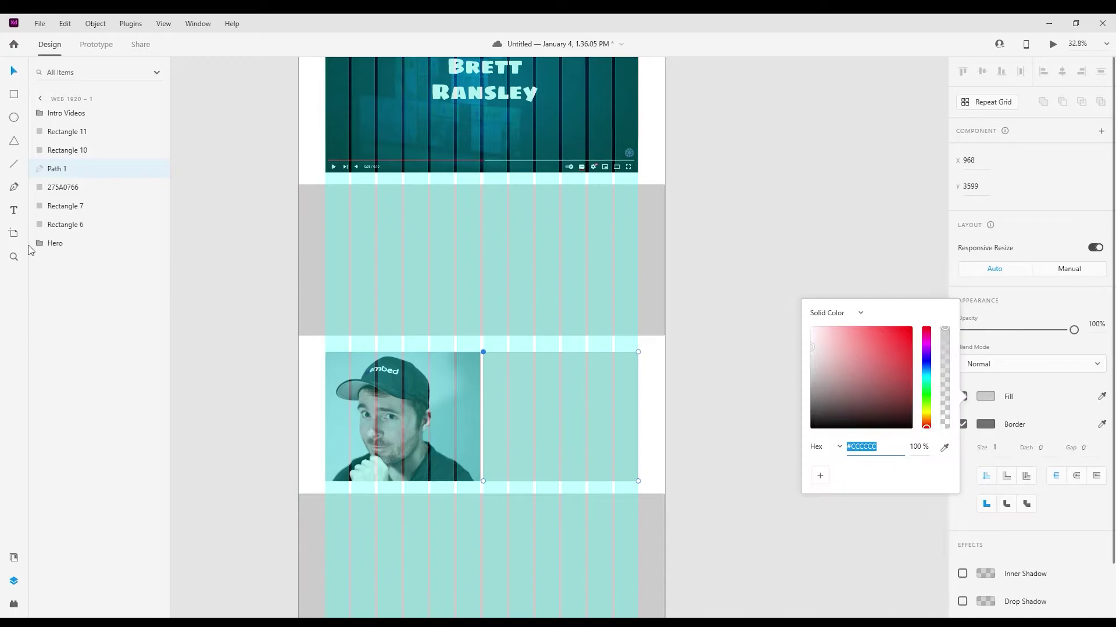
{"action": "key", "text": "t"}
{"action": "left_click", "coordinate": [508, 367]}
{"action": "type", "text": "Kodo Kiwi"}
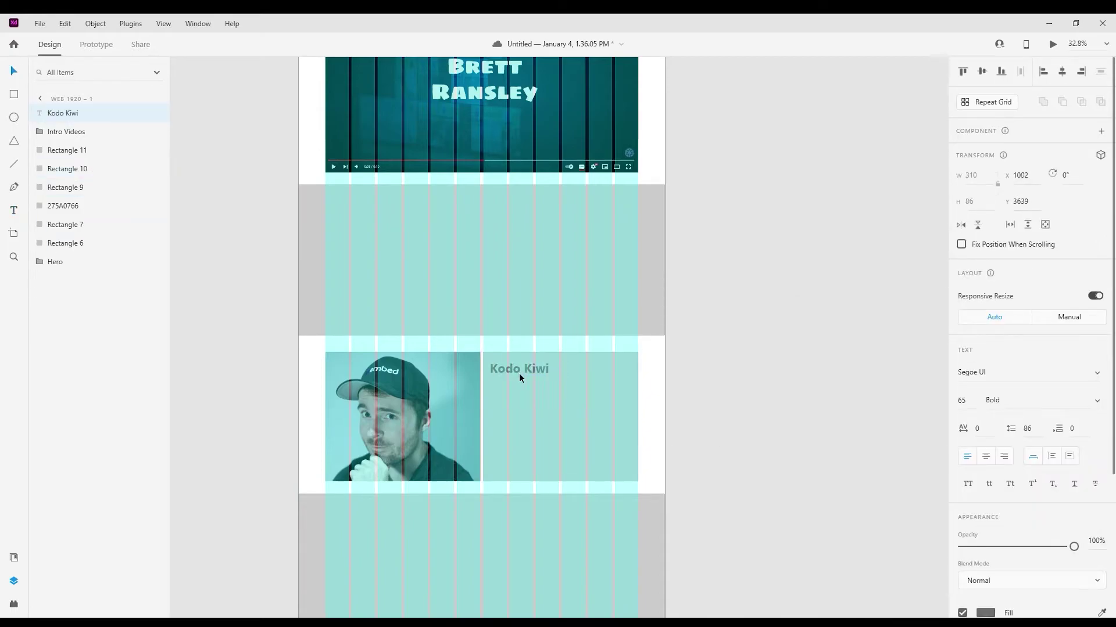
{"action": "mouse_move", "coordinate": [514, 364]}
{"action": "left_mouse_down"}
{"action": "mouse_move", "coordinate": [518, 373]}
{"action": "mouse_move", "coordinate": [507, 363]}
{"action": "left_mouse_up"}
{"action": "left_click", "coordinate": [560, 417]}
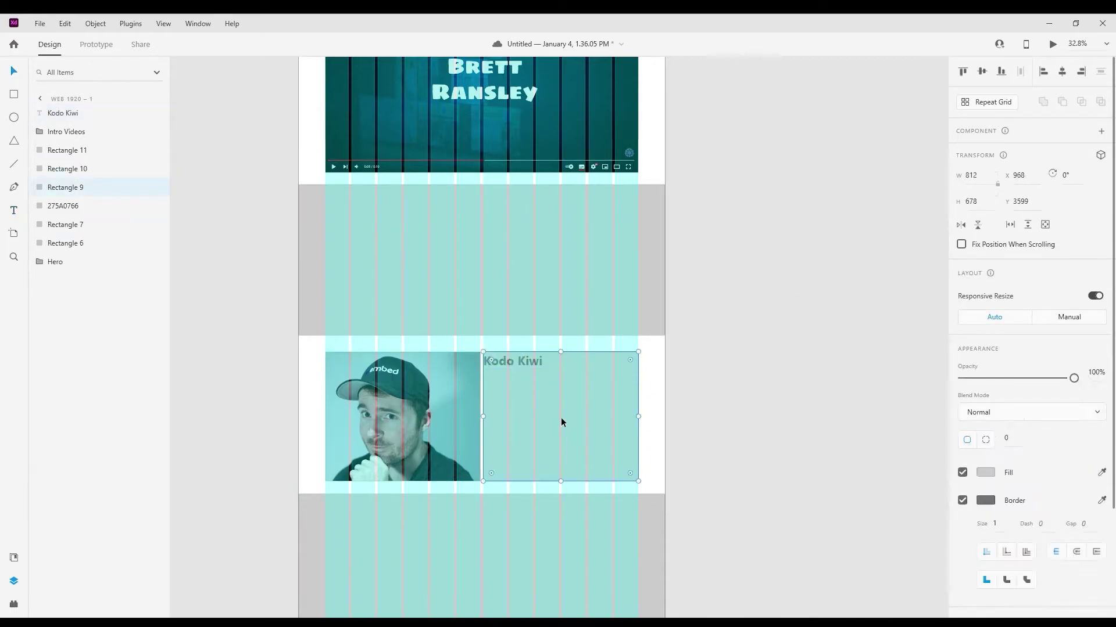
Step: Add an 18 pt lorem ipsum text area about 699 px wide below the KodoKiwi heading, split into two paragraphs
{"action": "left_click_drag", "start_coordinate": [404, 432], "coordinate": [552, 523]}
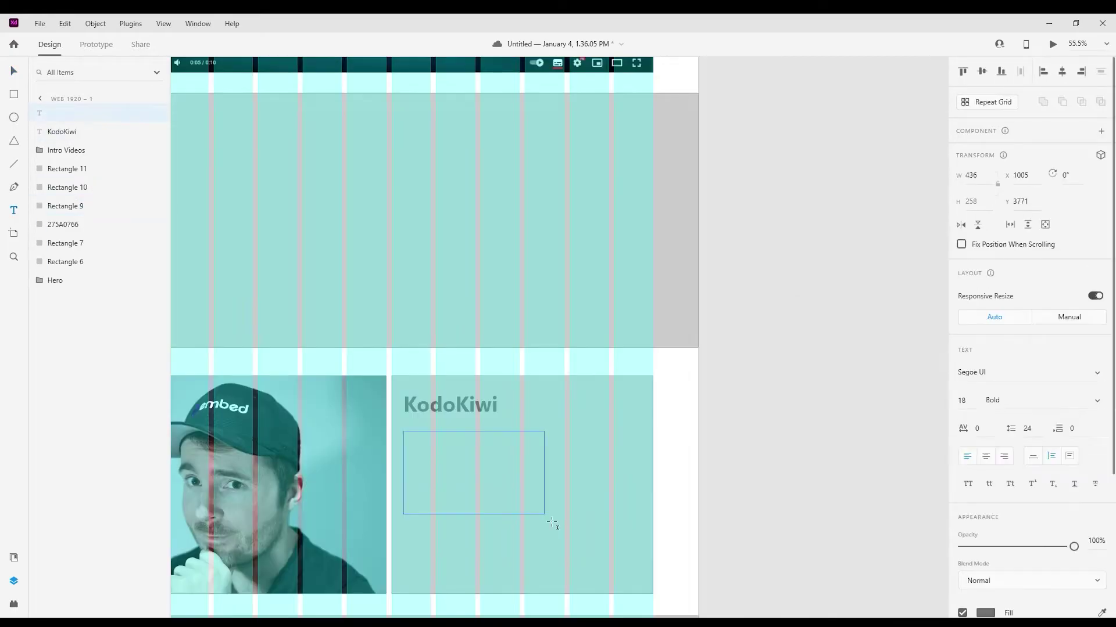
{"action": "type", "text": "Lorem ipsum dolor sit amet, consectetur adipiscing elit, sed do eiusmod tempor incididunt ut labore et dolore magna aliqua. Ut enim ad minim veniam, quis nostrud exercitation ullamco laboris nisi ut aliquip ex ea commodo consequat. Duis aute irure dolor in reprehenderit in voluptate velit esse cillum dolore eu fugiat nulla pariatur. Excepteur sint occaecat cupidatat non proident, sunt in culpa qui officia deserunt mollit anim id est laborum."}
{"action": "left_click", "coordinate": [522, 451]}
{"action": "key", "text": "Return"}
{"action": "key", "text": "Return"}
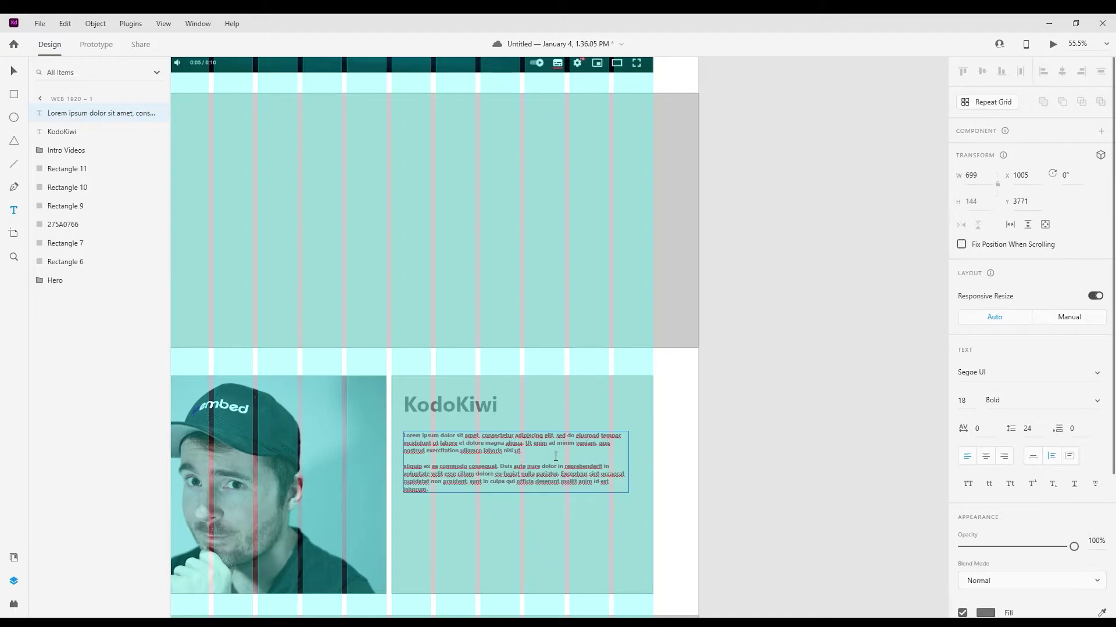
Step: Shift the KodoKiwi heading and text down within their box, and give the box a white fill without a border
{"action": "left_click", "coordinate": [13, 71]}
{"action": "left_click", "coordinate": [444, 402], "text": "shift"}
{"action": "left_click_drag", "start_coordinate": [444, 402], "coordinate": [450, 447]}
{"action": "left_click", "coordinate": [642, 435]}
{"action": "left_click", "coordinate": [982, 474]}
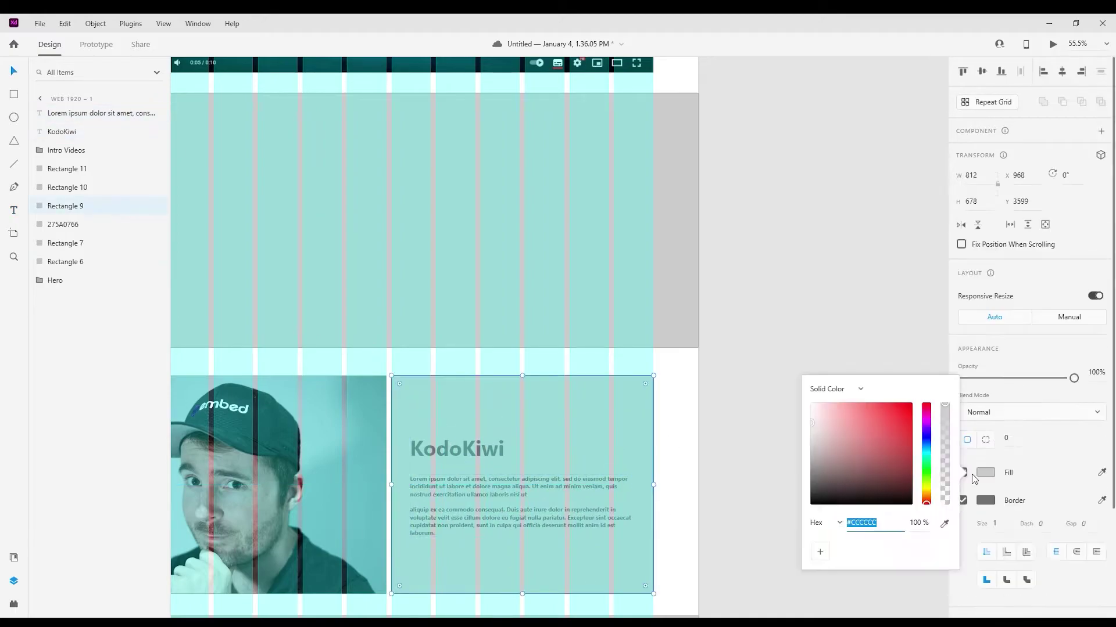
{"action": "left_click_drag", "start_coordinate": [854, 464], "coordinate": [810, 402]}
{"action": "left_click", "coordinate": [964, 500]}
{"action": "left_click", "coordinate": [759, 427]}
Step: Put the full-width grey rectangle above the portrait section into a group named Playlists
{"action": "scroll", "coordinate": [623, 433], "scroll_direction": "down", "scroll_amount": 4}
{"action": "scroll", "coordinate": [527, 289], "scroll_direction": "up", "scroll_amount": 2}
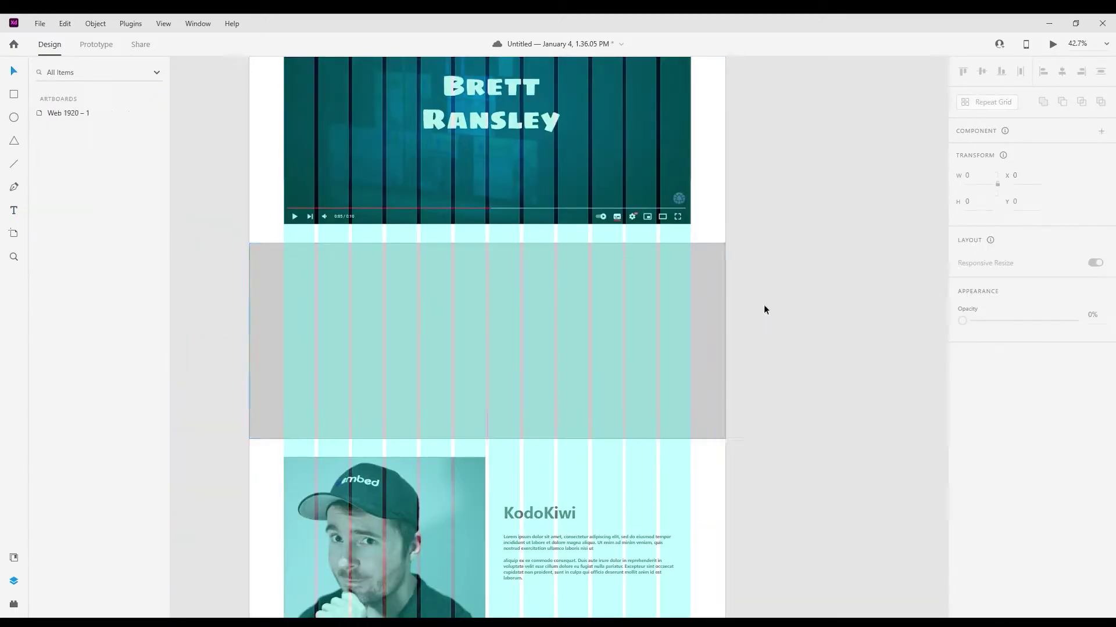
{"action": "scroll", "coordinate": [764, 302], "scroll_direction": "up", "scroll_amount": 2}
{"action": "scroll", "coordinate": [765, 296], "scroll_direction": "up", "scroll_amount": 6}
{"action": "left_click", "coordinate": [372, 191]}
{"action": "scroll", "coordinate": [412, 360], "scroll_direction": "down", "scroll_amount": 7}
{"action": "left_click", "coordinate": [412, 360]}
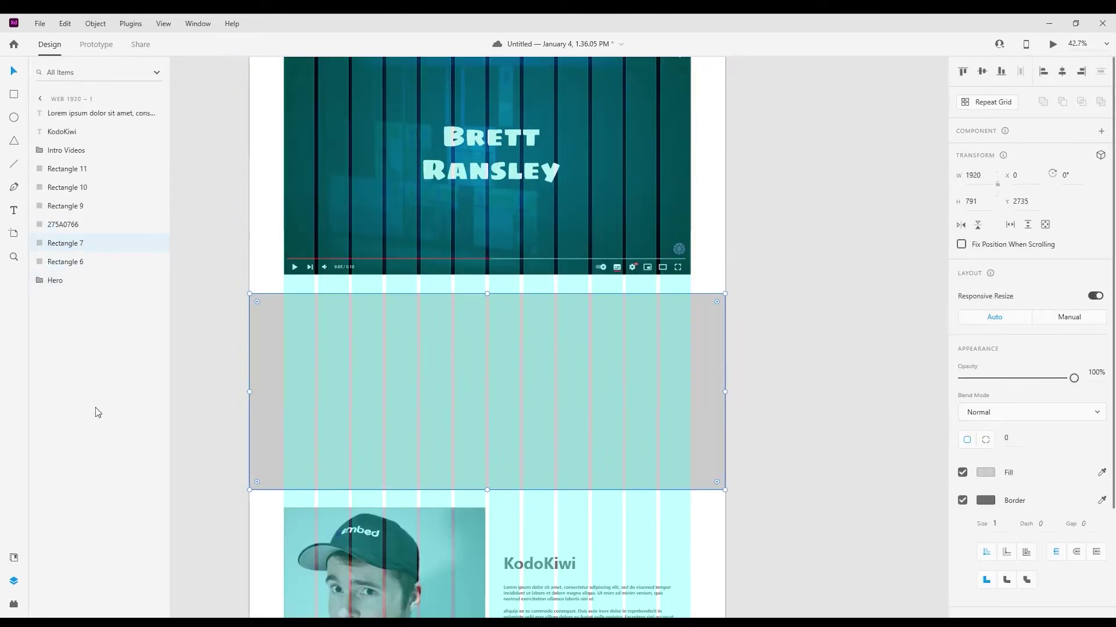
{"action": "key", "text": "ctrl+g"}
{"action": "double_click", "coordinate": [76, 247]}
Step: Duplicate the Featured Video heading and place the copy centred near the upper edge of the grey playlist band
{"action": "scroll", "coordinate": [530, 103], "scroll_direction": "up", "scroll_amount": 2}
{"action": "double_click", "coordinate": [525, 144]}
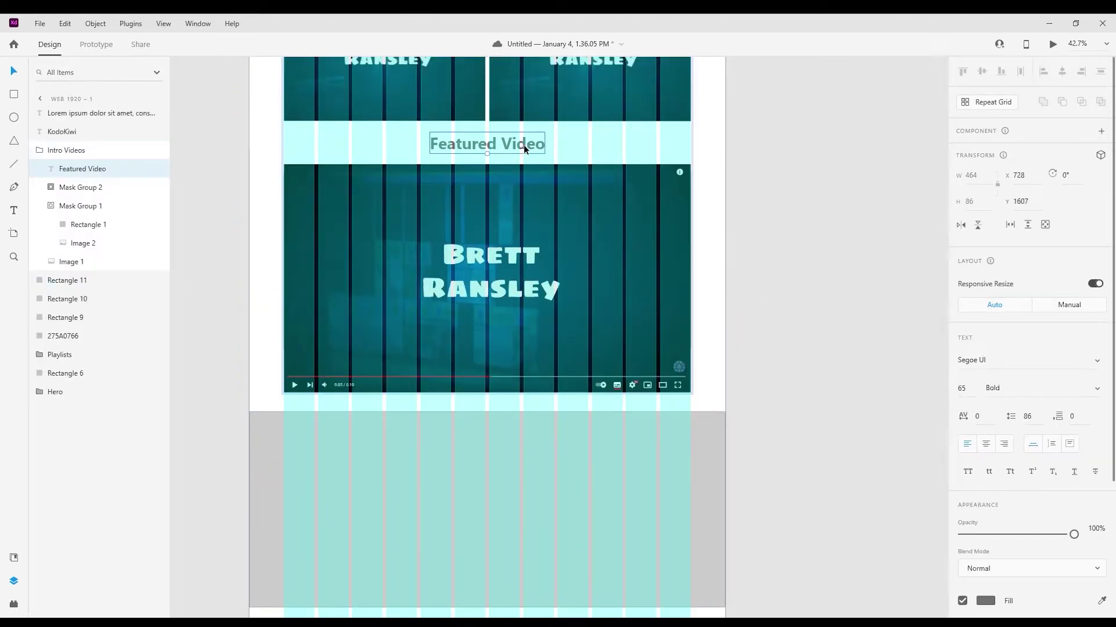
{"action": "left_click_drag", "start_coordinate": [524, 144], "coordinate": [507, 430]}
{"action": "scroll", "coordinate": [509, 434], "scroll_direction": "down", "scroll_amount": 2}
{"action": "left_click", "coordinate": [506, 395]}
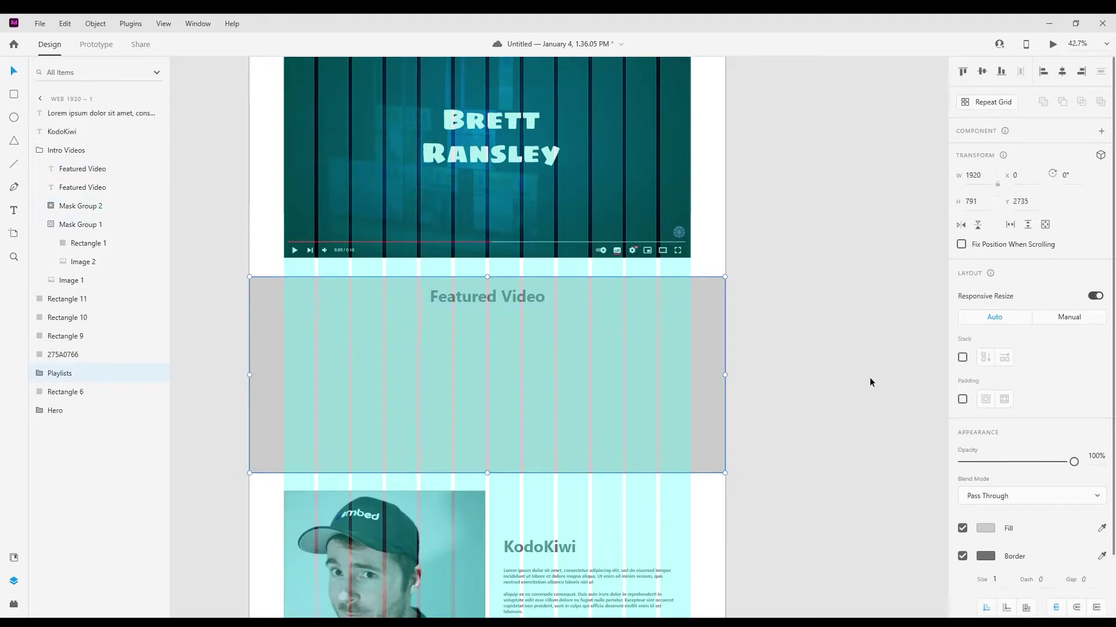
Step: Draw a white 260 by 204 px box at the playlist band's left grid edge and stack two duplicates evenly below it
{"action": "scroll", "coordinate": [870, 383], "scroll_direction": "down", "scroll_amount": 1}
{"action": "key", "text": "r"}
{"action": "mouse_move", "coordinate": [284, 290]}
{"action": "left_mouse_down"}
{"action": "mouse_move", "coordinate": [363, 320]}
{"action": "mouse_move", "coordinate": [319, 379]}
{"action": "mouse_move", "coordinate": [321, 436]}
{"action": "left_mouse_up"}
{"action": "key", "text": "v"}
{"action": "key", "text": "ctrl+d"}
{"action": "key", "text": "ctrl+d"}
{"action": "left_click", "coordinate": [322, 318]}
{"action": "left_click_drag", "start_coordinate": [322, 318], "coordinate": [322, 320]}
{"action": "left_click_drag", "start_coordinate": [331, 366], "coordinate": [331, 363]}
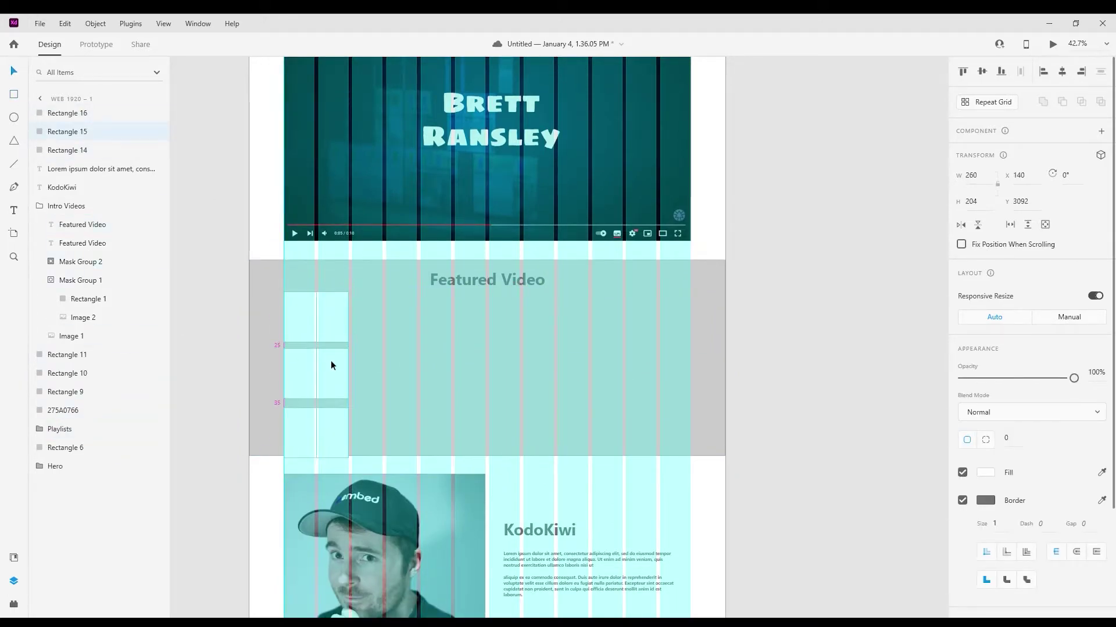
Step: Duplicate the three stacked boxes and align the copies with the start of the right six-column half
{"action": "left_click", "coordinate": [386, 375]}
{"action": "left_click", "coordinate": [322, 424]}
{"action": "left_click", "coordinate": [322, 372], "text": "shift"}
{"action": "left_click", "coordinate": [319, 317], "text": "shift"}
{"action": "key", "text": "ctrl+d"}
{"action": "left_click_drag", "start_coordinate": [319, 316], "coordinate": [522, 315]}
Step: Extend the playlist band to a height of 901 px and move the sections below it down
{"action": "left_click", "coordinate": [459, 407]}
{"action": "left_click_drag", "start_coordinate": [487, 456], "coordinate": [490, 472]}
{"action": "scroll", "coordinate": [490, 471], "scroll_direction": "down", "scroll_amount": 7}
{"action": "left_click_drag", "start_coordinate": [196, 81], "coordinate": [814, 569]}
{"action": "left_click_drag", "start_coordinate": [430, 183], "coordinate": [430, 219]}
{"action": "left_click", "coordinate": [752, 445]}
{"action": "scroll", "coordinate": [751, 445], "scroll_direction": "up", "scroll_amount": 7}
{"action": "left_click", "coordinate": [465, 350]}
{"action": "left_click_drag", "start_coordinate": [452, 368], "coordinate": [452, 383]}
Step: Lock the Playlists group and move the six white boxes slightly down below the heading
{"action": "left_click_drag", "start_coordinate": [570, 202], "coordinate": [486, 266]}
{"action": "key", "text": "ctrl+z"}
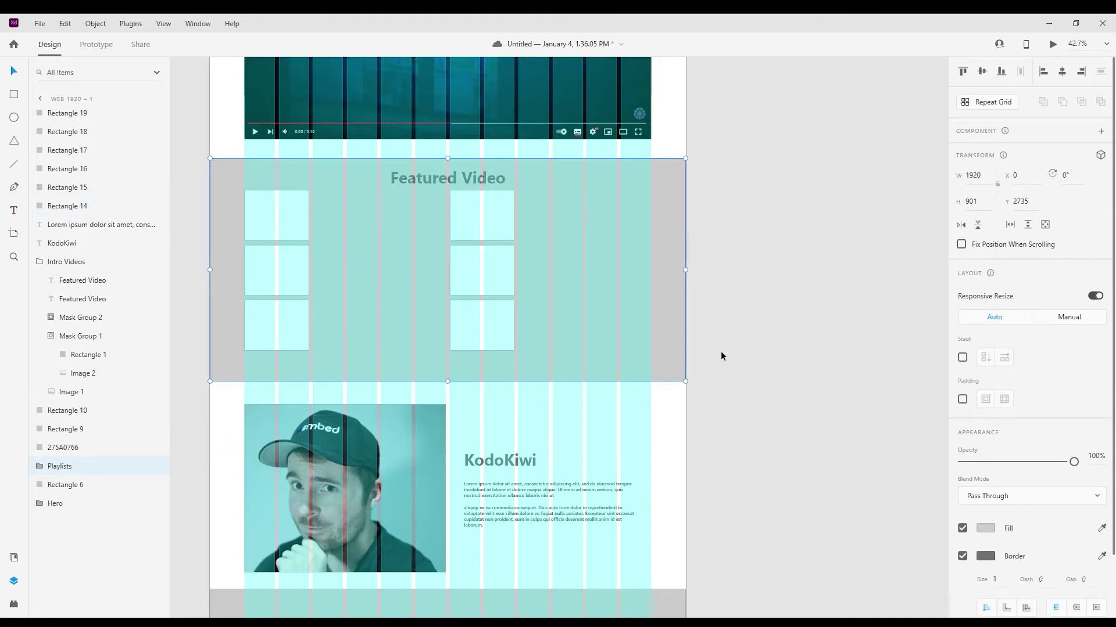
{"action": "key", "text": "ctrl+l"}
{"action": "left_click_drag", "start_coordinate": [567, 364], "coordinate": [279, 188]}
{"action": "left_click_drag", "start_coordinate": [287, 222], "coordinate": [289, 230]}
Step: Duplicate the Featured Video heading, reduce the copy to 50 pt and place it beside the first playlist box
{"action": "left_click", "coordinate": [395, 200]}
{"action": "double_click", "coordinate": [465, 180]}
{"action": "key", "text": "ctrl+d"}
{"action": "left_click_drag", "start_coordinate": [426, 182], "coordinate": [362, 214]}
{"action": "left_click_drag", "start_coordinate": [382, 223], "coordinate": [368, 250]}
{"action": "key", "text": "ctrl+d"}
{"action": "key", "text": "ctrl+z"}
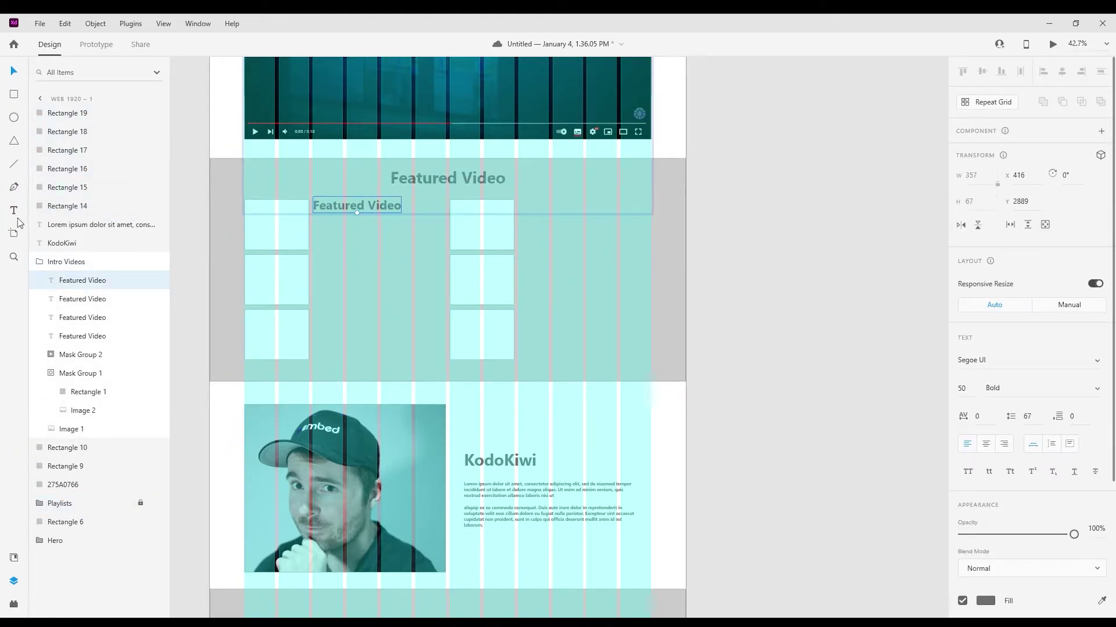
Step: Copy the lorem ipsum text and paste its first paragraph into a text area about 536 px wide below the small heading
{"action": "left_click", "coordinate": [17, 218]}
{"action": "left_click_drag", "start_coordinate": [313, 221], "coordinate": [432, 244]}
{"action": "left_click", "coordinate": [533, 495]}
{"action": "key", "text": "ctrl+a"}
{"action": "key", "text": "ctrl+c"}
{"action": "key", "text": "Escape"}
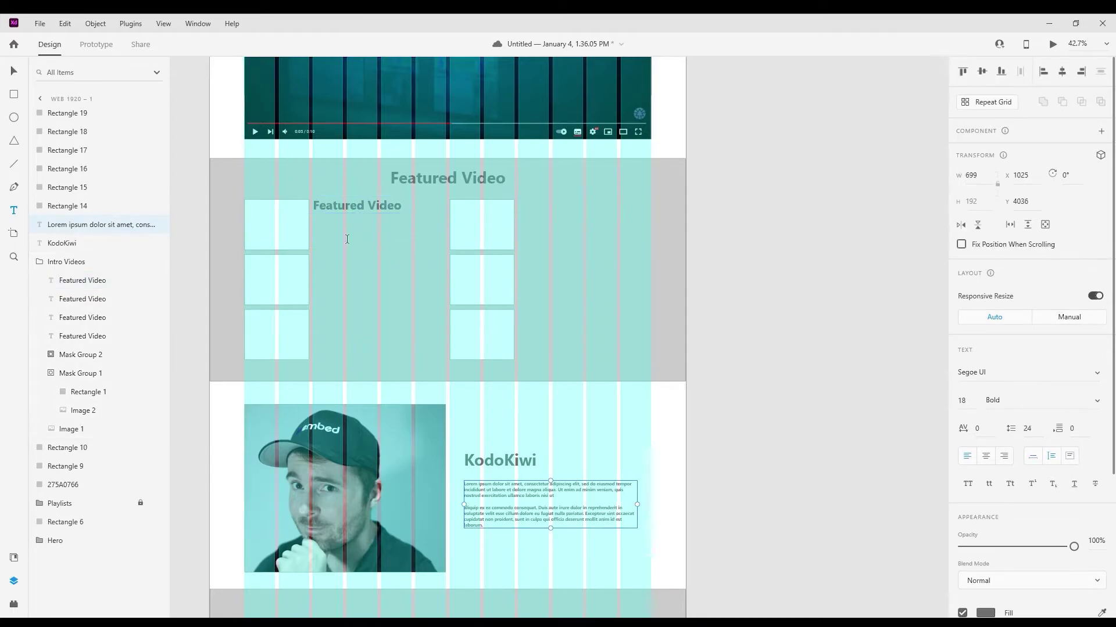
{"action": "left_click_drag", "start_coordinate": [312, 218], "coordinate": [446, 243]}
{"action": "key", "text": "ctrl+v"}
{"action": "key", "text": "ctrl+a"}
{"action": "double_click", "coordinate": [979, 414]}
{"action": "type", "text": "14"}
{"action": "key", "text": "Return"}
{"action": "left_click", "coordinate": [374, 244]}
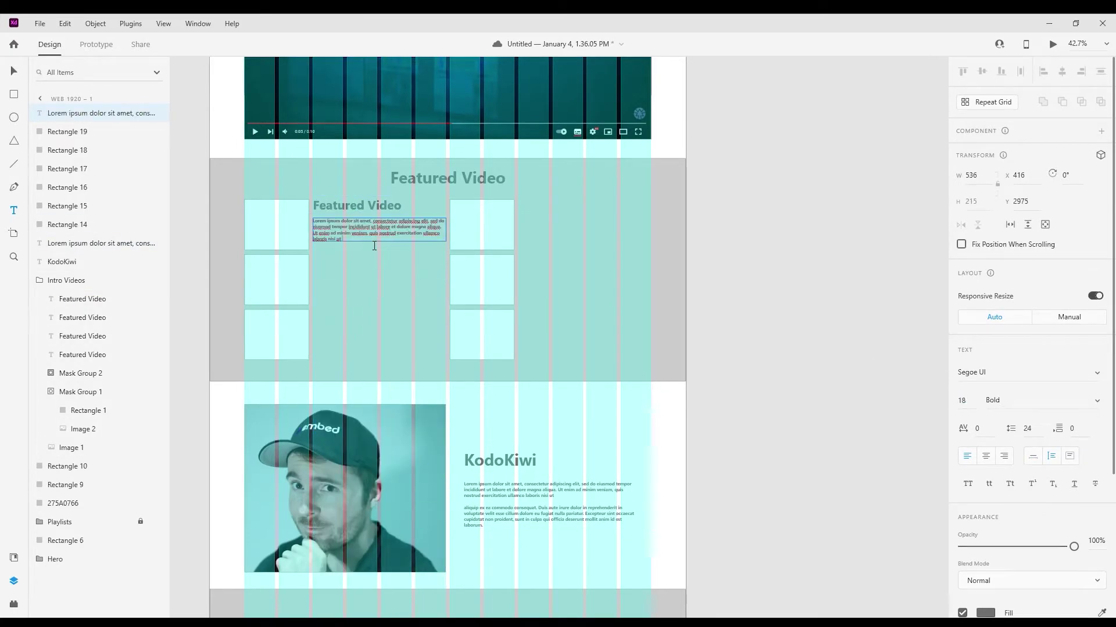
Step: Ungroup the stray component in the Playlists group and convert the first box with its heading and paragraph into a component
{"action": "scroll", "coordinate": [374, 244], "scroll_direction": "up", "scroll_amount": 1}
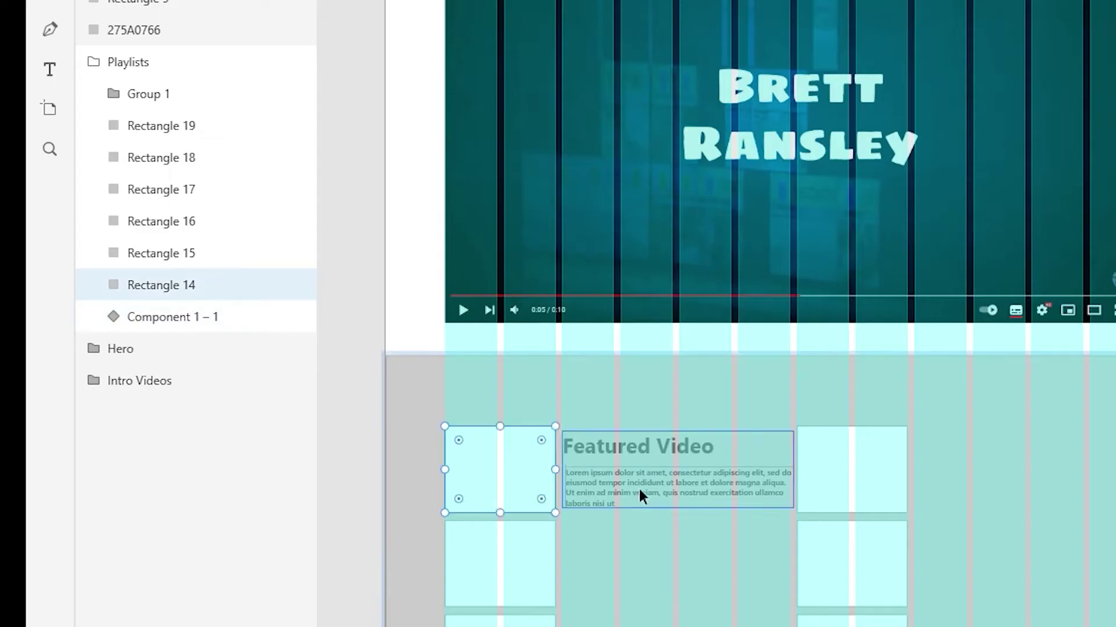
{"action": "left_click", "coordinate": [603, 486]}
{"action": "left_click", "coordinate": [534, 483], "text": "shift"}
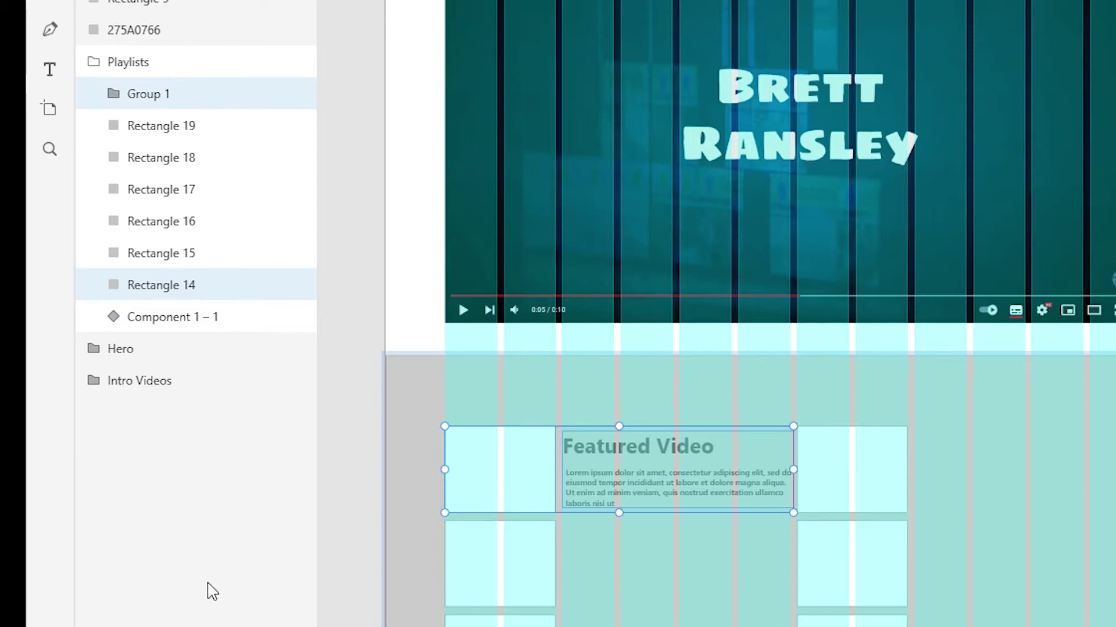
{"action": "left_click", "coordinate": [173, 318]}
{"action": "key", "text": "ctrl+shift+g"}
{"action": "left_click", "coordinate": [523, 473]}
{"action": "left_click", "coordinate": [641, 466], "text": "shift"}
{"action": "key", "text": "ctrl+k"}
Step: Delete the five leftover white placeholder rectangles from the Playlists group
{"action": "left_click", "coordinate": [161, 125]}
{"action": "left_click", "coordinate": [175, 284], "text": "shift"}
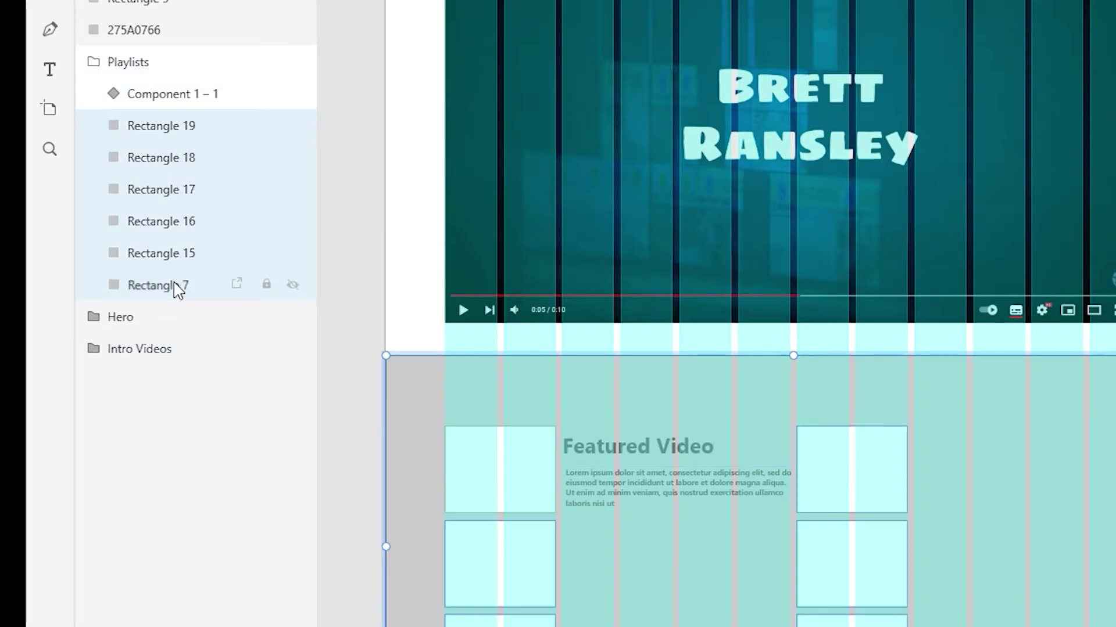
{"action": "key", "text": "Delete"}
Step: Duplicate the playlist component five times and arrange the instances in two columns of three
{"action": "key", "text": "ctrl+d"}
{"action": "key", "text": "ctrl+d"}
{"action": "key", "text": "ctrl+d"}
{"action": "key", "text": "ctrl+d"}
{"action": "key", "text": "ctrl+d"}
{"action": "scroll", "coordinate": [490, 538], "scroll_direction": "down", "scroll_amount": 1}
{"action": "left_click_drag", "start_coordinate": [552, 475], "coordinate": [903, 474]}
{"action": "left_click", "coordinate": [499, 479]}
{"action": "left_click_drag", "start_coordinate": [276, 399], "coordinate": [273, 504]}
{"action": "left_click_drag", "start_coordinate": [283, 392], "coordinate": [488, 451]}
{"action": "left_click_drag", "start_coordinate": [280, 401], "coordinate": [486, 510]}
{"action": "left_click", "coordinate": [372, 397]}
{"action": "left_click", "coordinate": [378, 450]}
{"action": "left_click", "coordinate": [383, 505]}
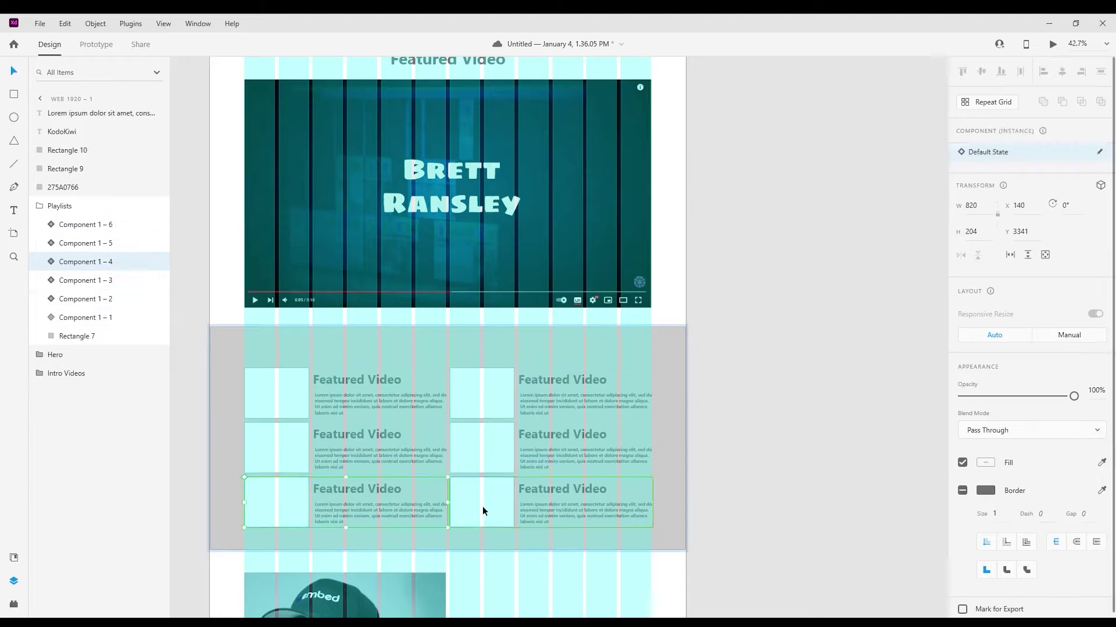
Step: Delete the surplus Featured Video copy from Intro Videos and move the playlist band's heading into the Playlists group
{"action": "left_click", "coordinate": [720, 483]}
{"action": "scroll", "coordinate": [646, 446], "scroll_direction": "down", "scroll_amount": 3}
{"action": "scroll", "coordinate": [581, 326], "scroll_direction": "up", "scroll_amount": 5}
{"action": "left_click", "coordinate": [458, 122]}
{"action": "left_click", "coordinate": [41, 357]}
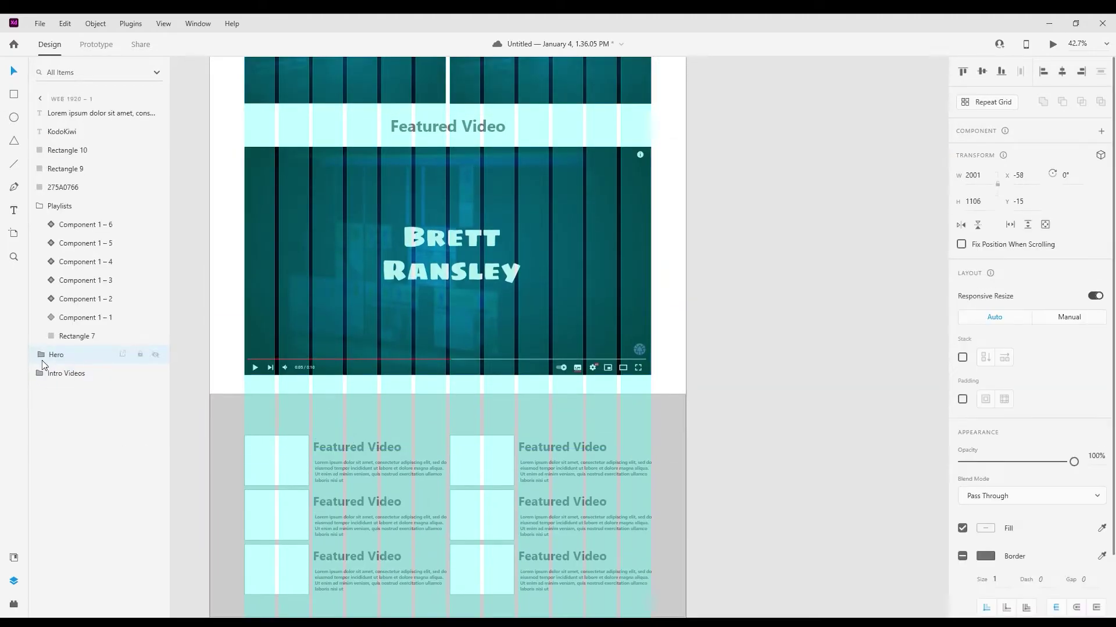
{"action": "left_click", "coordinate": [40, 373]}
{"action": "left_click", "coordinate": [82, 397]}
{"action": "key", "text": "Delete"}
{"action": "left_click", "coordinate": [81, 399]}
{"action": "left_click_drag", "start_coordinate": [82, 398], "coordinate": [81, 215]}
Step: Change the playlist band's heading text to "Play Lists"
{"action": "double_click", "coordinate": [478, 416]}
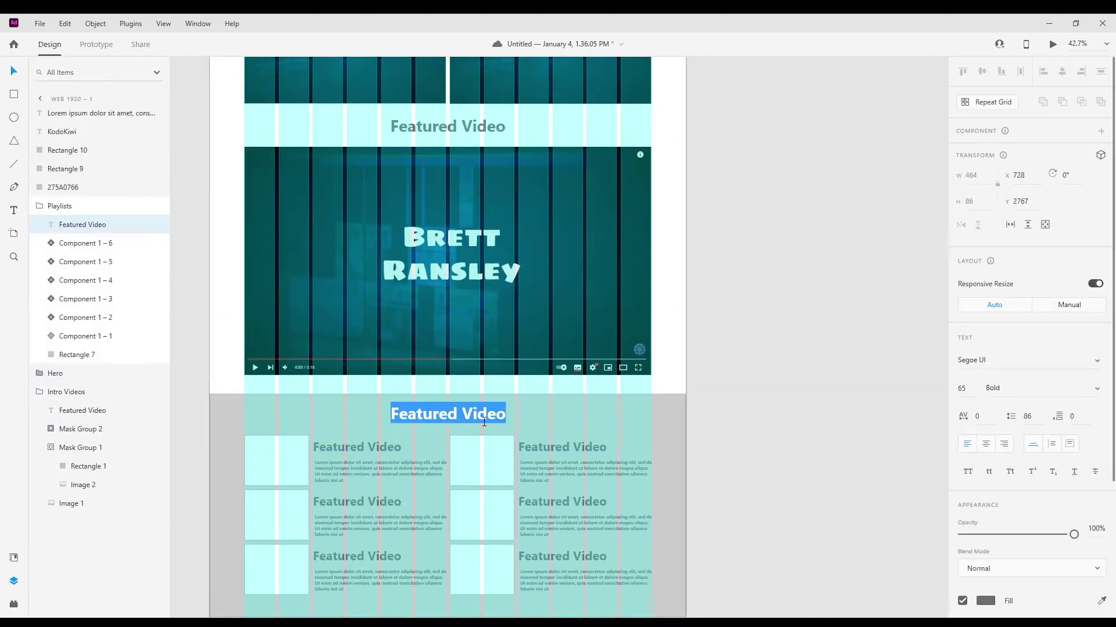
{"action": "type", "text": "PlayLists"}
{"action": "key", "text": "BackSpace"}
{"action": "key", "text": "BackSpace"}
{"action": "key", "text": "BackSpace"}
{"action": "key", "text": "BackSpace"}
{"action": "key", "text": "BackSpace"}
{"action": "type", "text": "Lists"}
{"action": "key", "text": "ctrl+a"}
{"action": "left_click", "coordinate": [451, 411]}
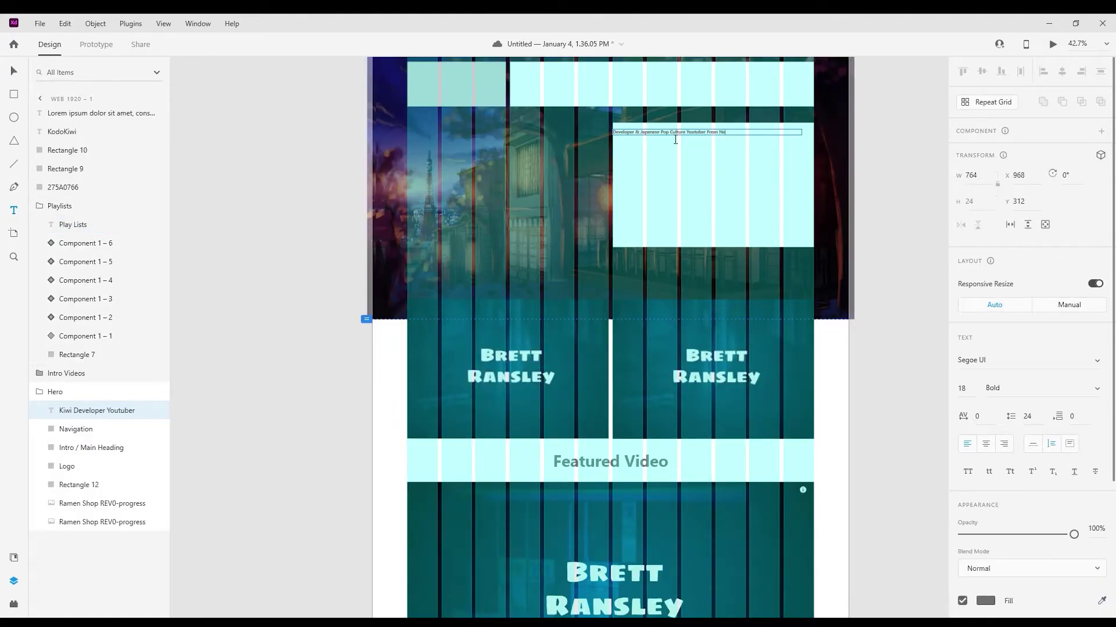
Step: Set the hero tagline's font size to 32 and shift it slightly inward within the white intro box
{"action": "left_click", "coordinate": [974, 394]}
{"action": "type", "text": "4"}
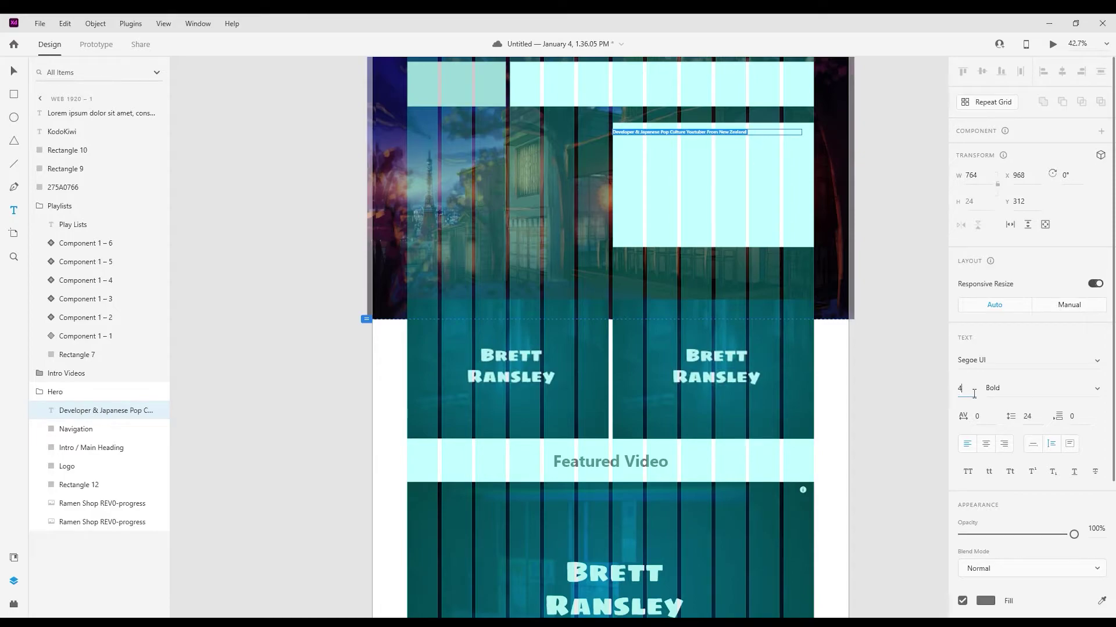
{"action": "type", "text": "5"}
{"action": "key", "text": "Return"}
{"action": "left_click", "coordinate": [967, 389]}
{"action": "type", "text": "32"}
{"action": "key", "text": "Return"}
{"action": "left_click", "coordinate": [14, 71]}
{"action": "left_click_drag", "start_coordinate": [668, 141], "coordinate": [674, 140]}
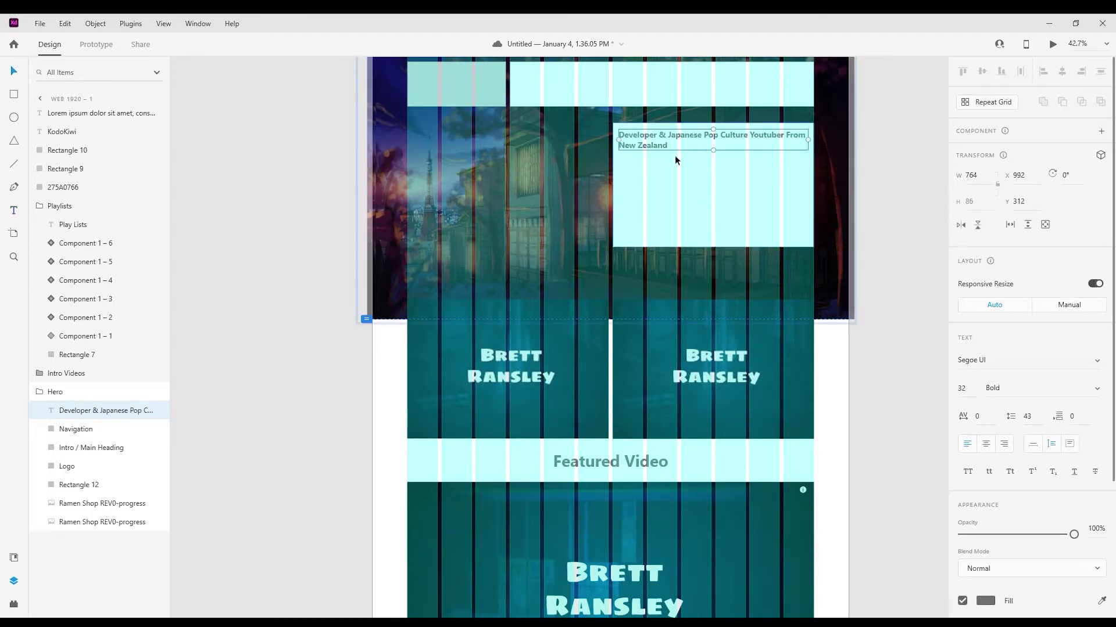
Step: Duplicate the hero tagline directly below and change the copy's text to "KōdoKiwi" at size 70
{"action": "key", "text": "ctrl+d"}
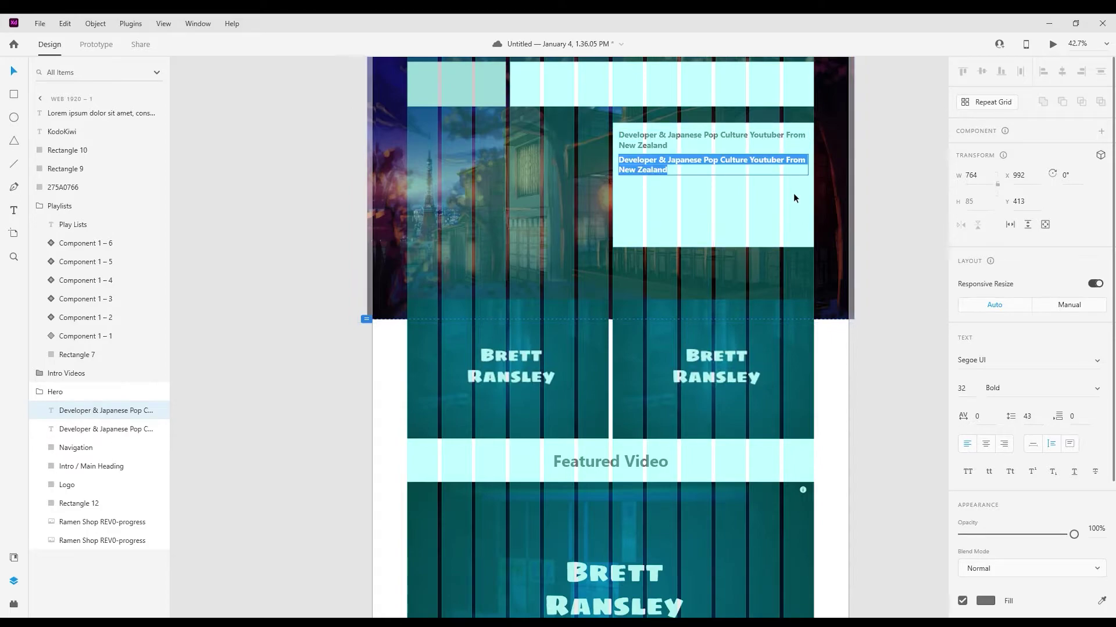
{"action": "type", "text": "Kōdo"}
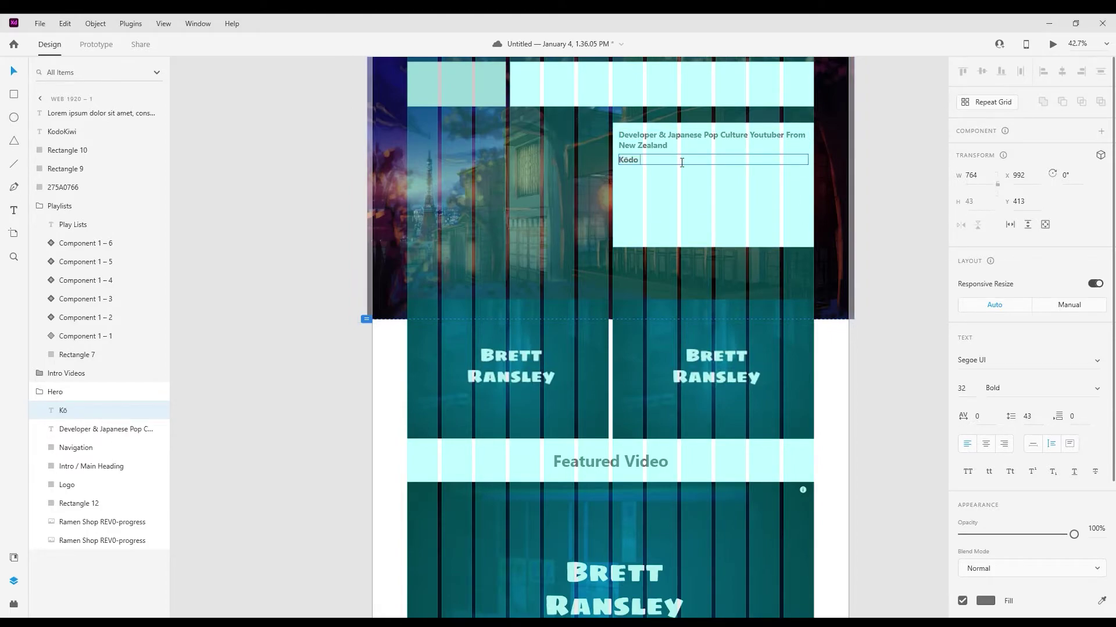
{"action": "key", "text": "Escape"}
Step: Add a "Random Text / CTA" line at font size 26 beneath the KōdoKiwi heading in the hero
{"action": "left_click_drag", "start_coordinate": [655, 169], "coordinate": [789, 217]}
{"action": "key", "text": "ctrl+z"}
{"action": "left_click", "coordinate": [660, 172]}
{"action": "type", "text": "Random Text / CTA"}
{"action": "key", "text": "ctrl+a"}
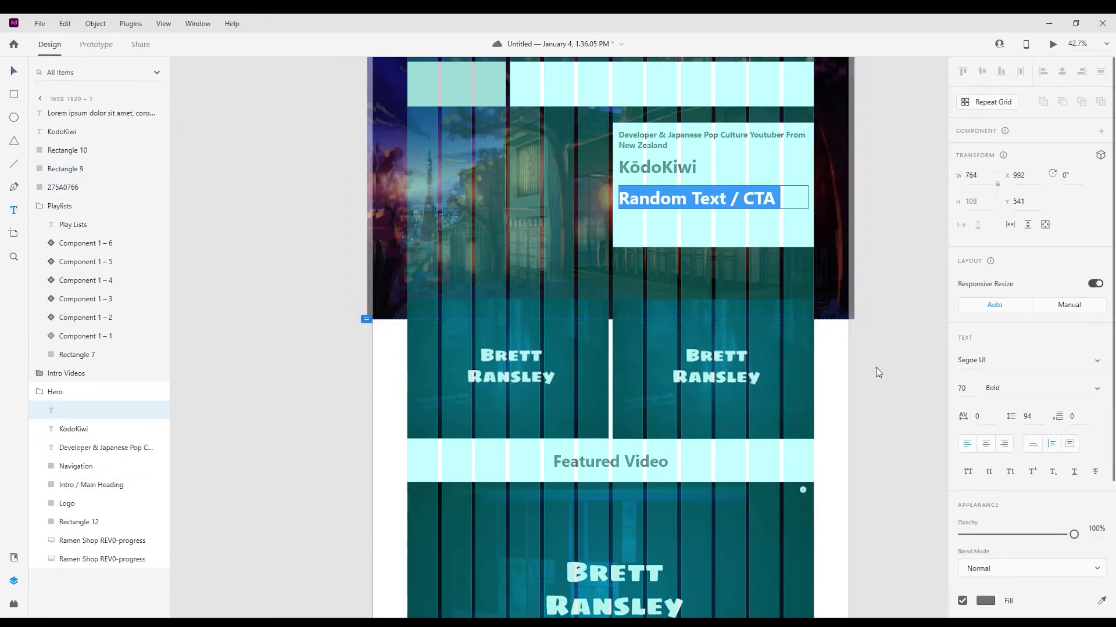
{"action": "left_click", "coordinate": [969, 396]}
{"action": "type", "text": "26"}
{"action": "key", "text": "Return"}
Step: Move the three hero text lines lower together and set their fill to white (#FFFFFF)
{"action": "double_click", "coordinate": [678, 144]}
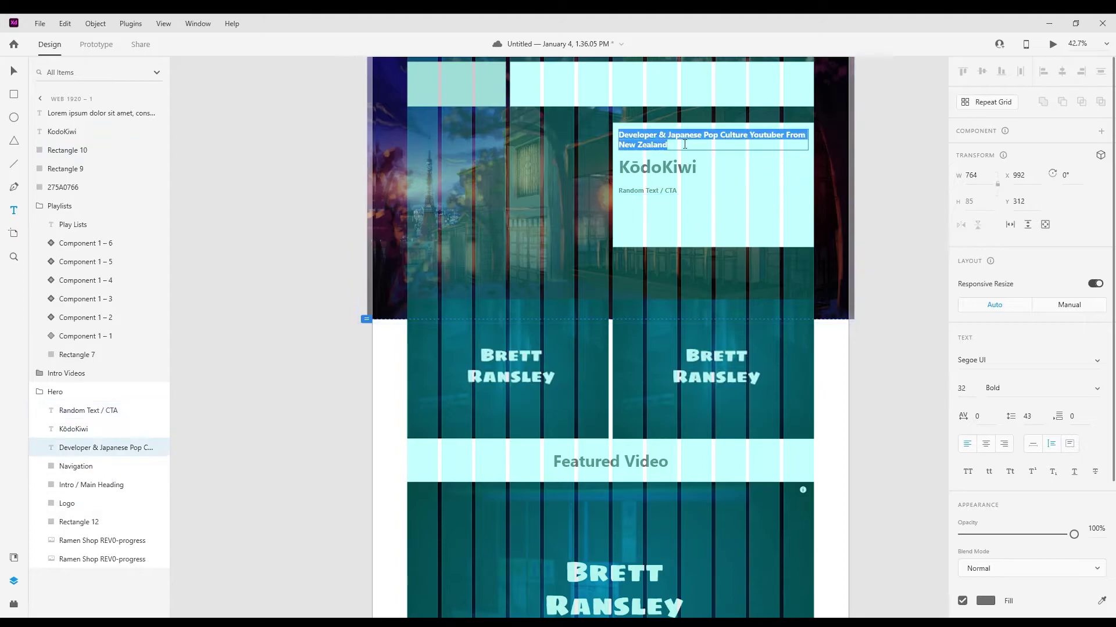
{"action": "left_click", "coordinate": [694, 190], "text": "shift"}
{"action": "left_click", "coordinate": [681, 168], "text": "shift"}
{"action": "left_click_drag", "start_coordinate": [688, 138], "coordinate": [691, 161]}
{"action": "scroll", "coordinate": [985, 456], "scroll_direction": "down", "scroll_amount": 3}
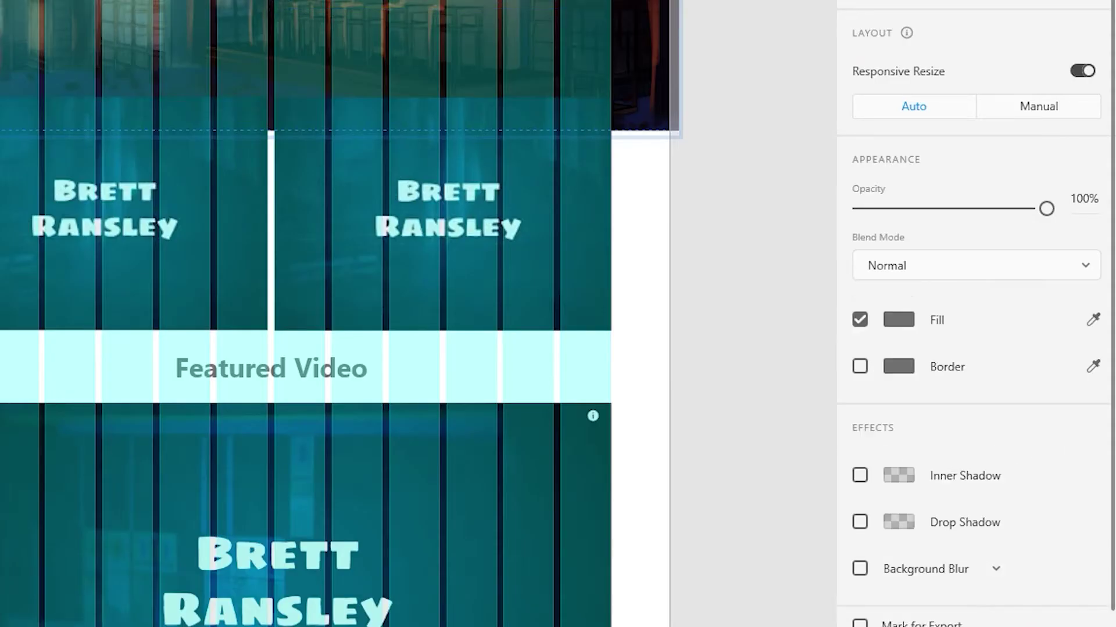
{"action": "left_click", "coordinate": [984, 420]}
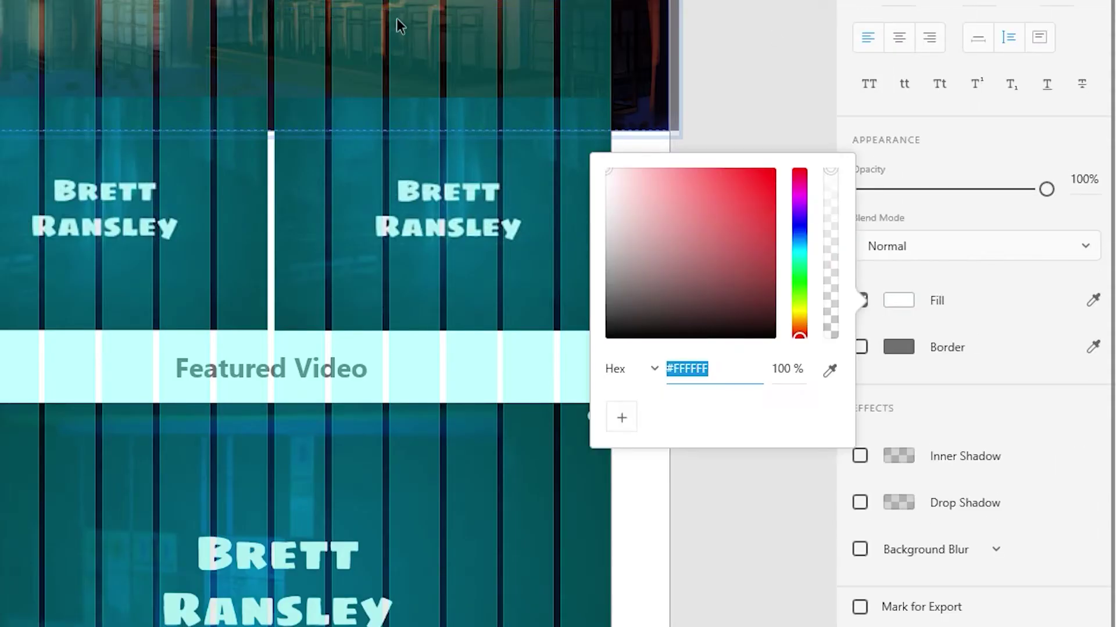
{"action": "left_click", "coordinate": [722, 125]}
{"action": "scroll", "coordinate": [723, 224], "scroll_direction": "up", "scroll_amount": 1}
{"action": "scroll", "coordinate": [663, 366], "scroll_direction": "down", "scroll_amount": 12}
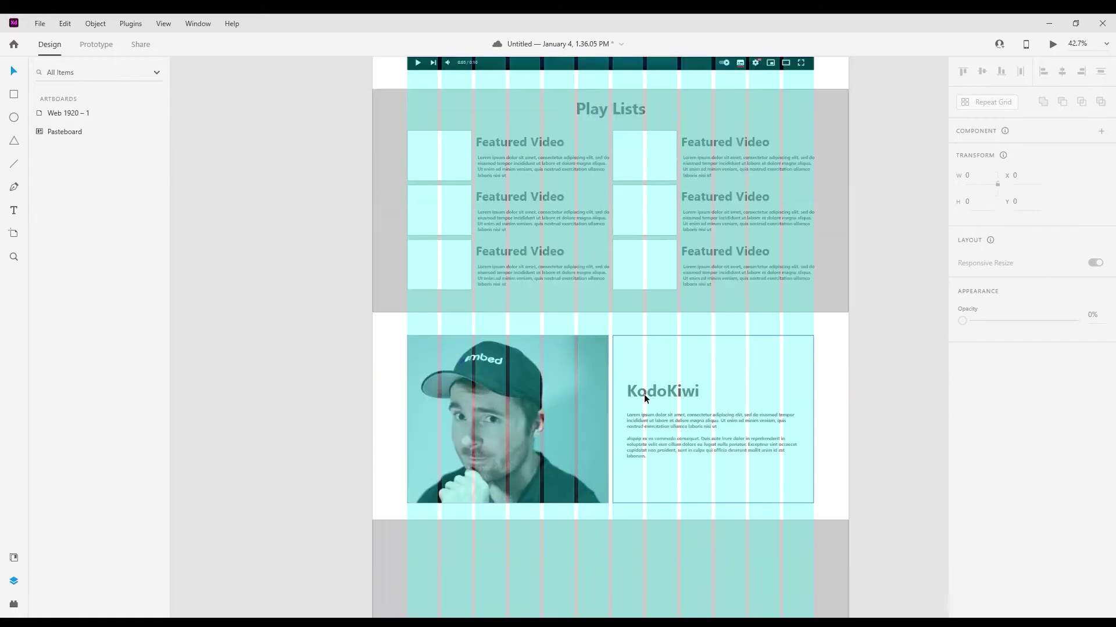
{"action": "scroll", "coordinate": [643, 395], "scroll_direction": "up", "scroll_amount": 12}
Step: Add a bold "Logo" text label at size 50 in the hero's logo box
{"action": "left_click", "coordinate": [584, 298]}
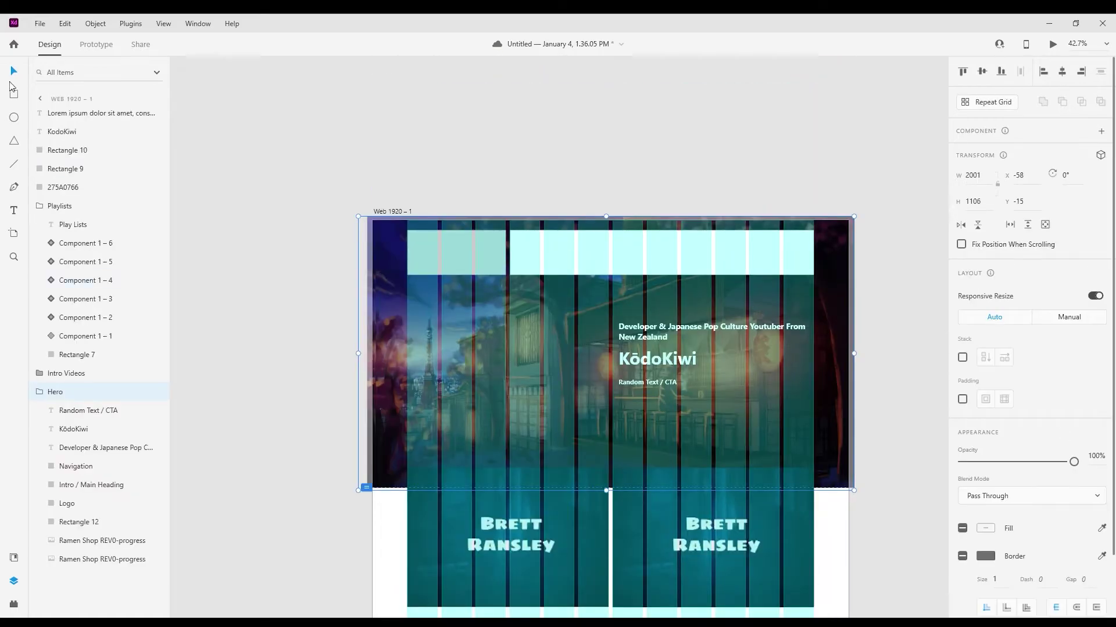
{"action": "left_click", "coordinate": [13, 211]}
{"action": "left_click", "coordinate": [439, 258]}
{"action": "type", "text": "Logo"}
{"action": "key", "text": "ctrl+a"}
{"action": "scroll", "coordinate": [1059, 433], "scroll_direction": "down", "scroll_amount": 3}
{"action": "key", "text": "Escape"}
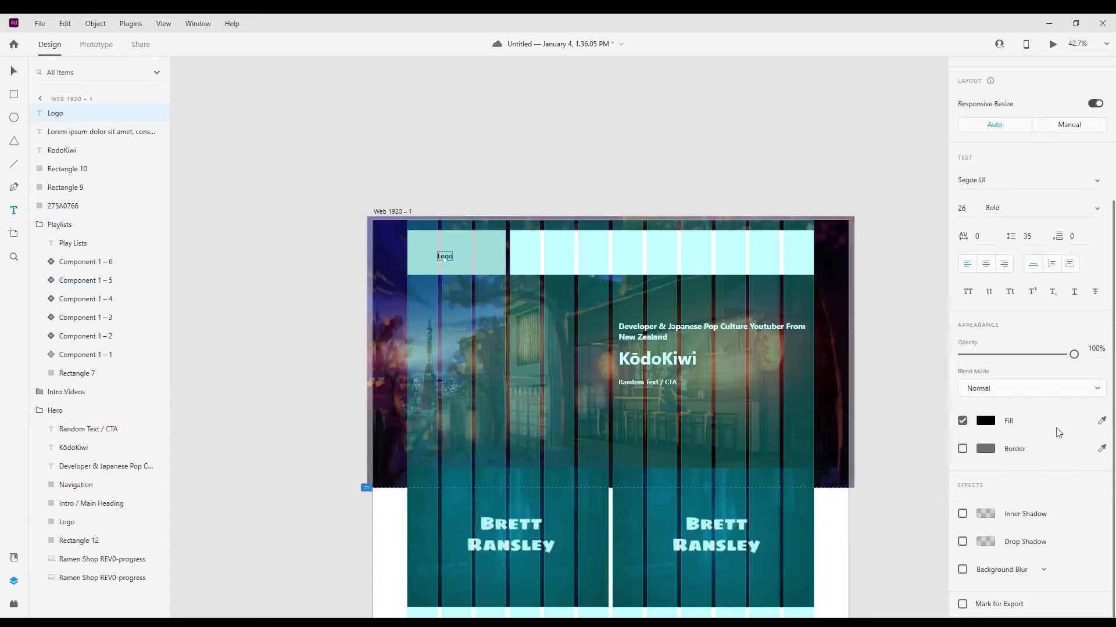
Step: Duplicate the Logo label into the middle of the navigation box and change its text to "Menu"
{"action": "key", "text": "ctrl+d"}
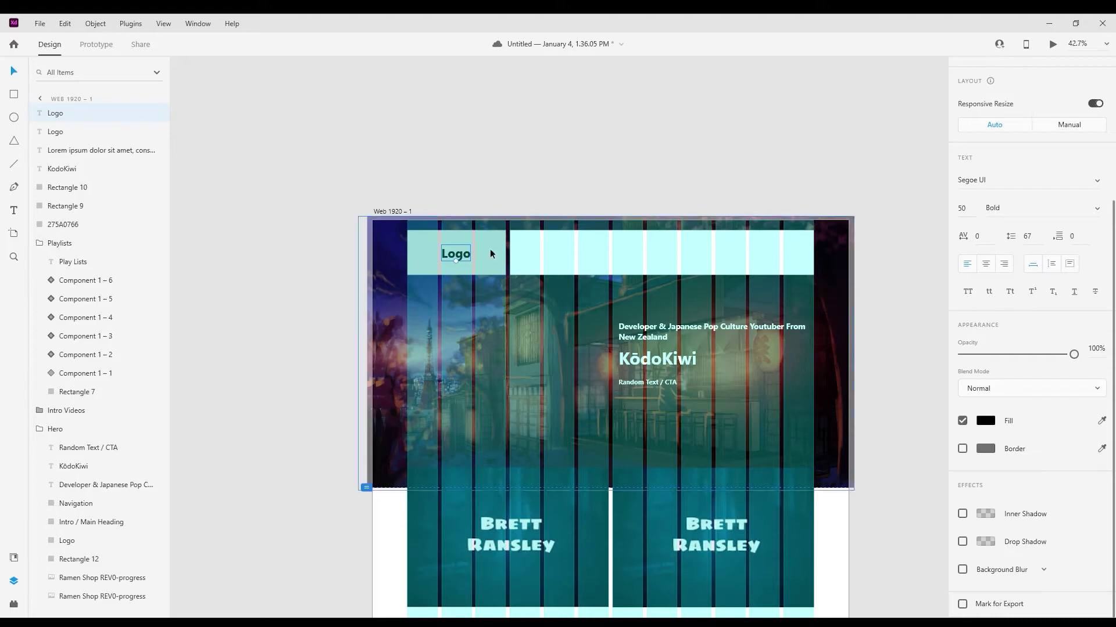
{"action": "left_click", "coordinate": [729, 193]}
{"action": "left_click_drag", "start_coordinate": [678, 254], "coordinate": [664, 254]}
Step: Move the Menu and Logo labels into the Hero group and sort the loose layers into About Me and Shop/merch groups
{"action": "left_click", "coordinate": [680, 381]}
{"action": "scroll", "coordinate": [680, 381], "scroll_direction": "down", "scroll_amount": 1}
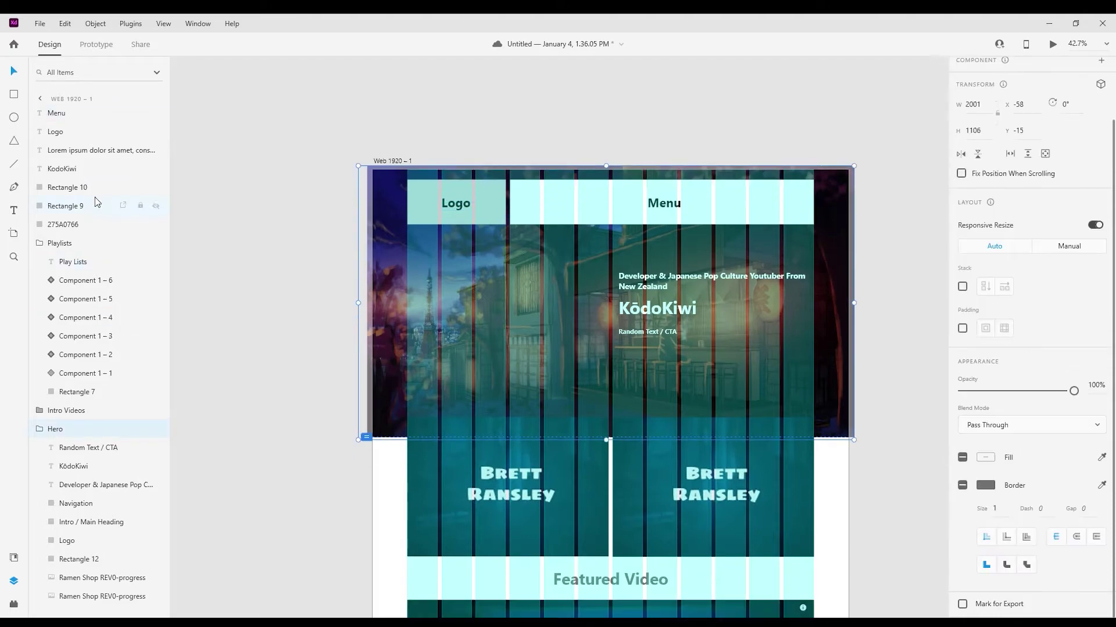
{"action": "left_click", "coordinate": [75, 169]}
{"action": "left_click", "coordinate": [65, 114], "text": "shift"}
{"action": "left_click", "coordinate": [57, 114]}
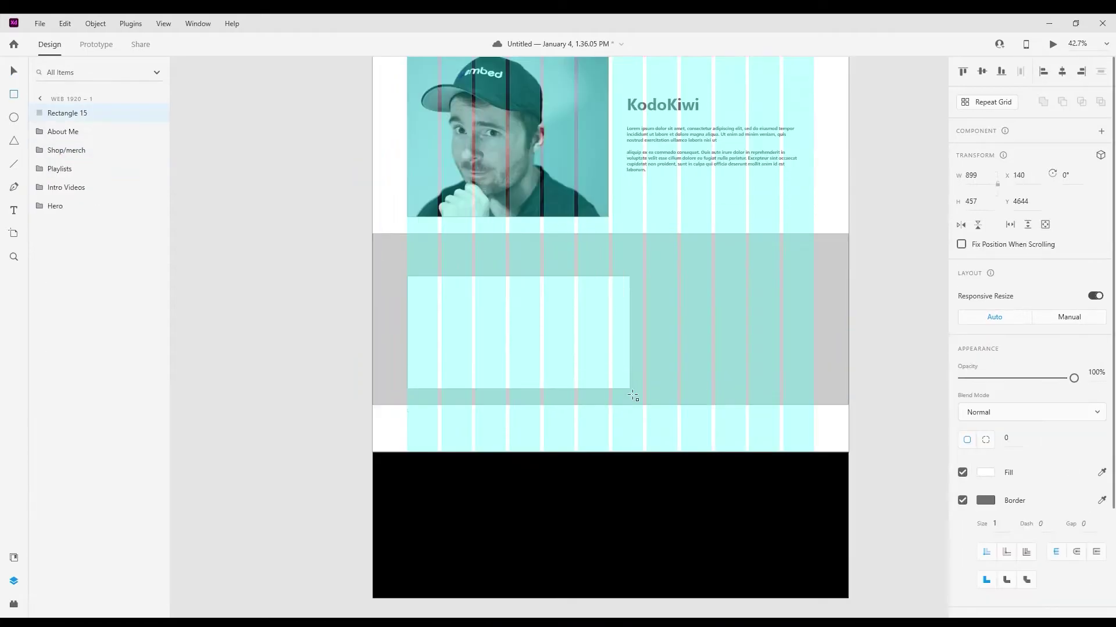
Step: Size the white card in the lower grey band to 536 × 478 px and copy it into a row of three
{"action": "left_click_drag", "start_coordinate": [631, 397], "coordinate": [541, 394]}
{"action": "left_click_drag", "start_coordinate": [515, 327], "coordinate": [659, 331]}
{"action": "key", "text": "v"}
{"action": "key", "text": "ctrl+c"}
{"action": "key", "text": "ctrl+v"}
{"action": "key", "text": "ctrl+v"}
{"action": "left_click_drag", "start_coordinate": [488, 330], "coordinate": [625, 330]}
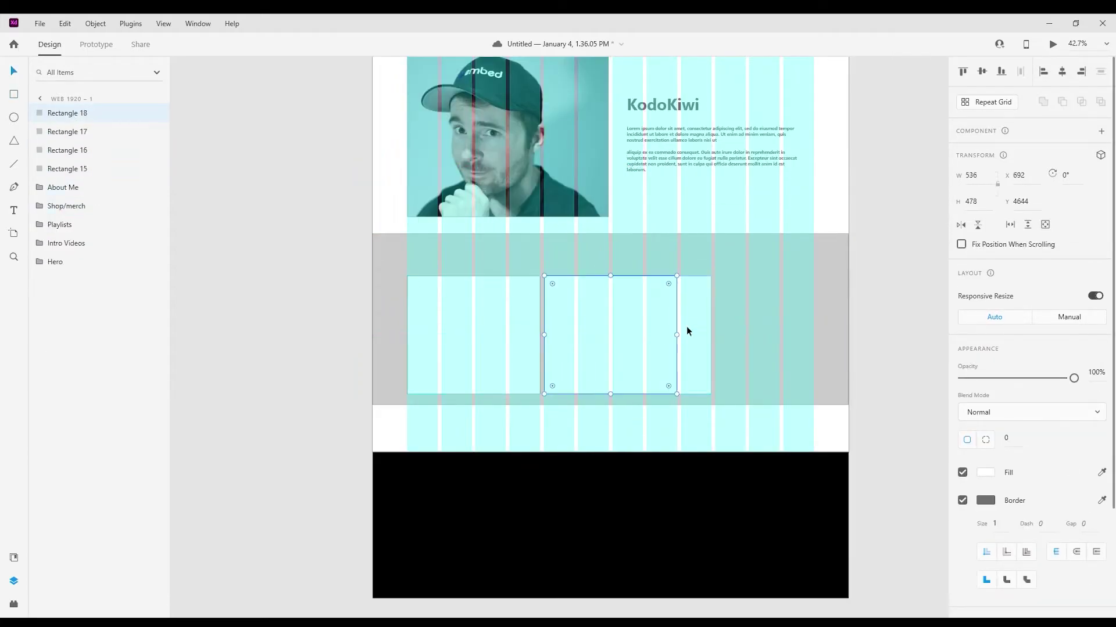
{"action": "left_click_drag", "start_coordinate": [701, 328], "coordinate": [800, 326]}
Step: Extend the lower grey band downward to make it taller behind the three cards
{"action": "left_click", "coordinate": [465, 256]}
{"action": "left_click_drag", "start_coordinate": [611, 406], "coordinate": [611, 433]}
{"action": "scroll", "coordinate": [600, 325], "scroll_direction": "down", "scroll_amount": 2}
{"action": "left_click_drag", "start_coordinate": [611, 333], "coordinate": [636, 323]}
{"action": "left_click_drag", "start_coordinate": [636, 318], "coordinate": [637, 324]}
{"action": "key", "text": "ctrl+z"}
{"action": "key", "text": "ctrl+z"}
Step: Move the three cards lower in the grey band and delete the surplus card rectangle
{"action": "left_click", "coordinate": [489, 245]}
{"action": "left_click", "coordinate": [607, 238], "text": "shift"}
{"action": "left_click", "coordinate": [726, 238], "text": "shift"}
{"action": "left_click_drag", "start_coordinate": [602, 239], "coordinate": [602, 259]}
{"action": "left_click", "coordinate": [489, 185]}
{"action": "key", "text": "Delete"}
Step: Copy the Play Lists heading into the Shop/merch band, change its text to "Merch / Shop" and centre it
{"action": "scroll", "coordinate": [710, 319], "scroll_direction": "up", "scroll_amount": 11}
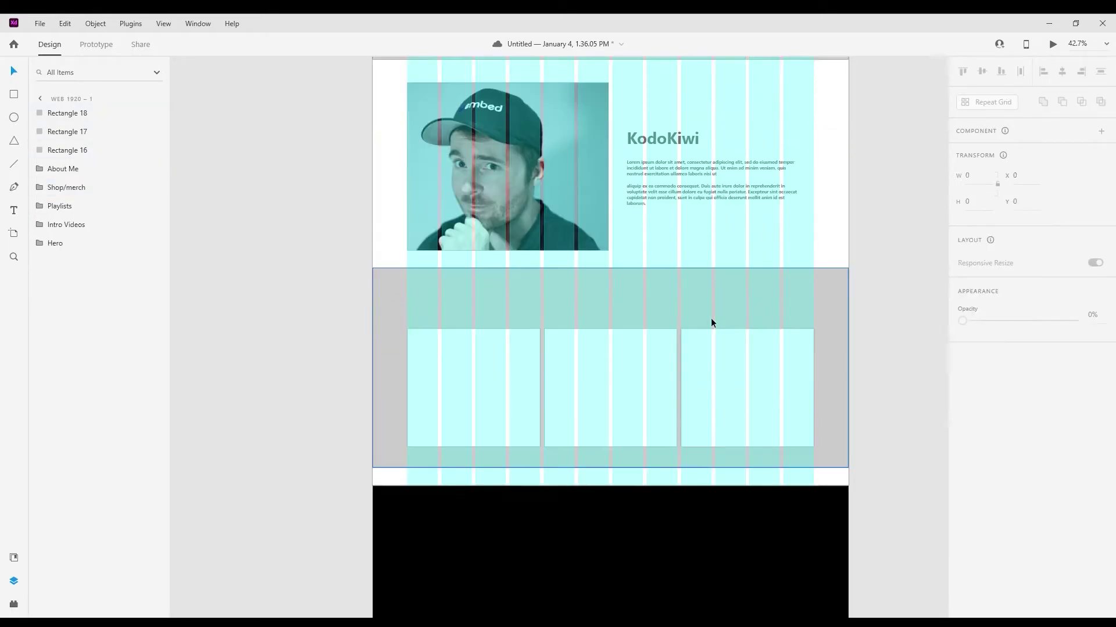
{"action": "double_click", "coordinate": [616, 446]}
{"action": "scroll", "coordinate": [631, 395], "scroll_direction": "down", "scroll_amount": 8}
{"action": "key", "text": "ctrl+v"}
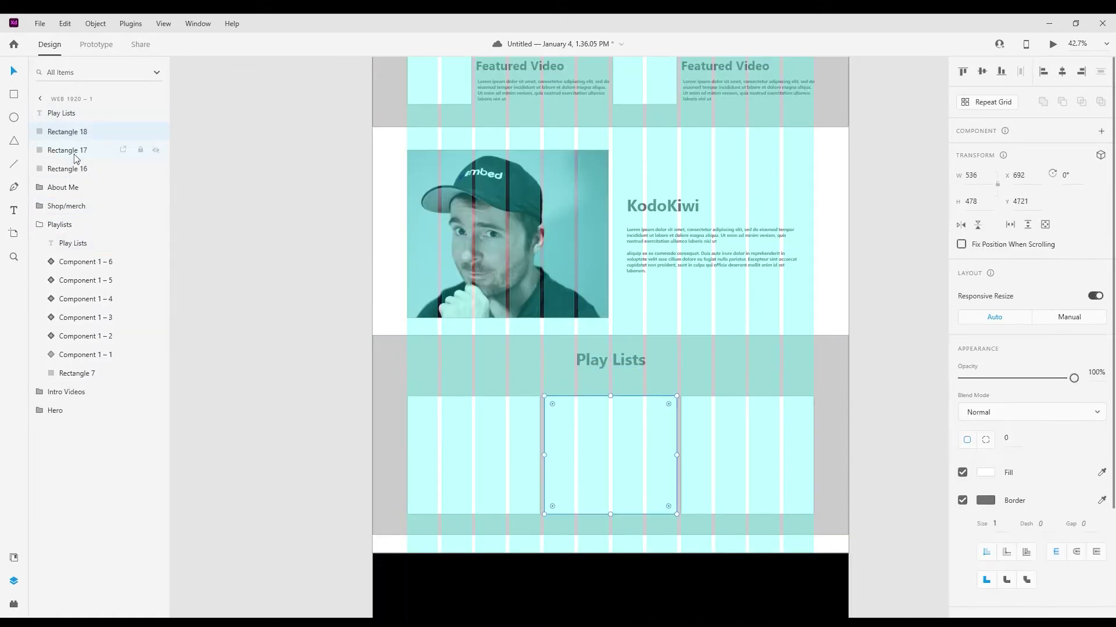
{"action": "double_click", "coordinate": [637, 366]}
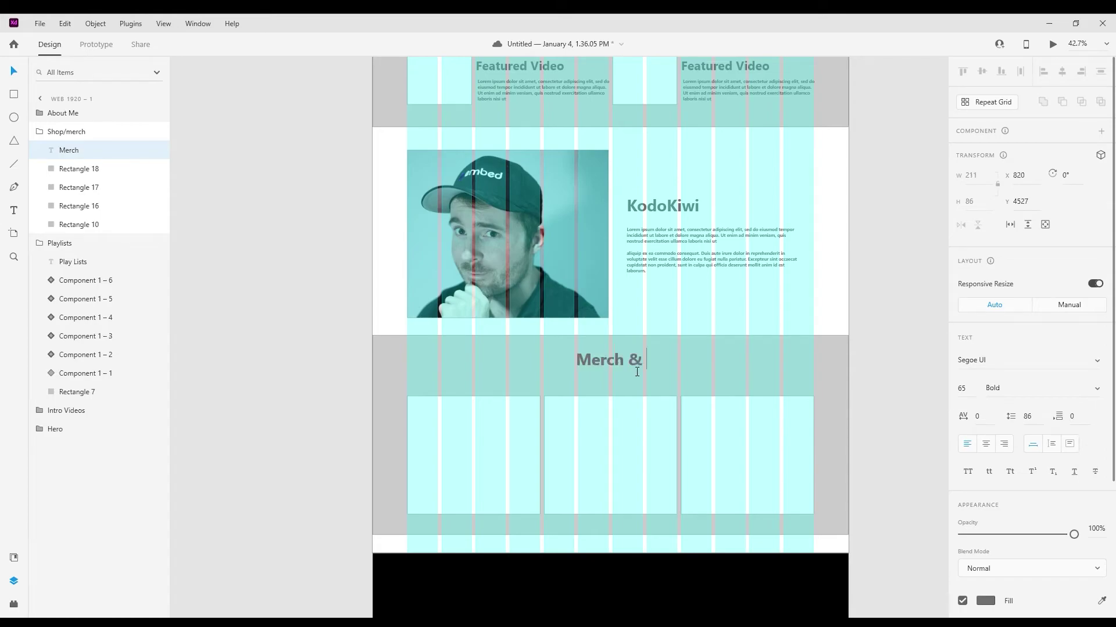
{"action": "left_click_drag", "start_coordinate": [650, 359], "coordinate": [635, 361]}
Step: Move the three merch cards slightly up, closer to the Merch / Shop heading
{"action": "left_click", "coordinate": [610, 435]}
{"action": "left_click", "coordinate": [477, 441], "text": "shift"}
{"action": "left_click", "coordinate": [753, 457], "text": "shift"}
{"action": "left_click_drag", "start_coordinate": [754, 459], "coordinate": [701, 444]}
{"action": "left_click", "coordinate": [679, 506]}
{"action": "left_click", "coordinate": [563, 423], "text": "shift"}
{"action": "left_click", "coordinate": [677, 438], "text": "shift"}
{"action": "left_click", "coordinate": [702, 438], "text": "shift"}
{"action": "scroll", "coordinate": [720, 442], "scroll_direction": "down", "scroll_amount": 7}
{"action": "left_click", "coordinate": [743, 494]}
Step: Extend the artboard downward and move the black footer rectangle lower, leaving a gap below the merch band
{"action": "double_click", "coordinate": [55, 113]}
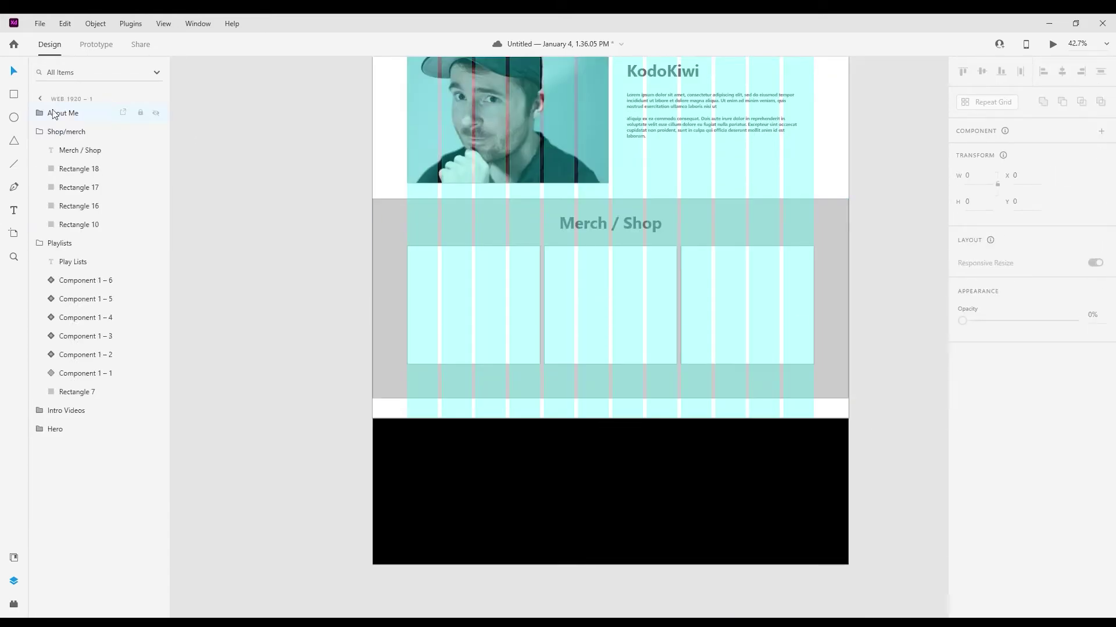
{"action": "double_click", "coordinate": [833, 232]}
{"action": "scroll", "coordinate": [755, 314], "scroll_direction": "down", "scroll_amount": 4}
{"action": "left_click_drag", "start_coordinate": [610, 334], "coordinate": [633, 556]}
{"action": "scroll", "coordinate": [635, 561], "scroll_direction": "down", "scroll_amount": 4}
{"action": "left_click_drag", "start_coordinate": [819, 252], "coordinate": [819, 297]}
{"action": "left_click", "coordinate": [895, 325]}
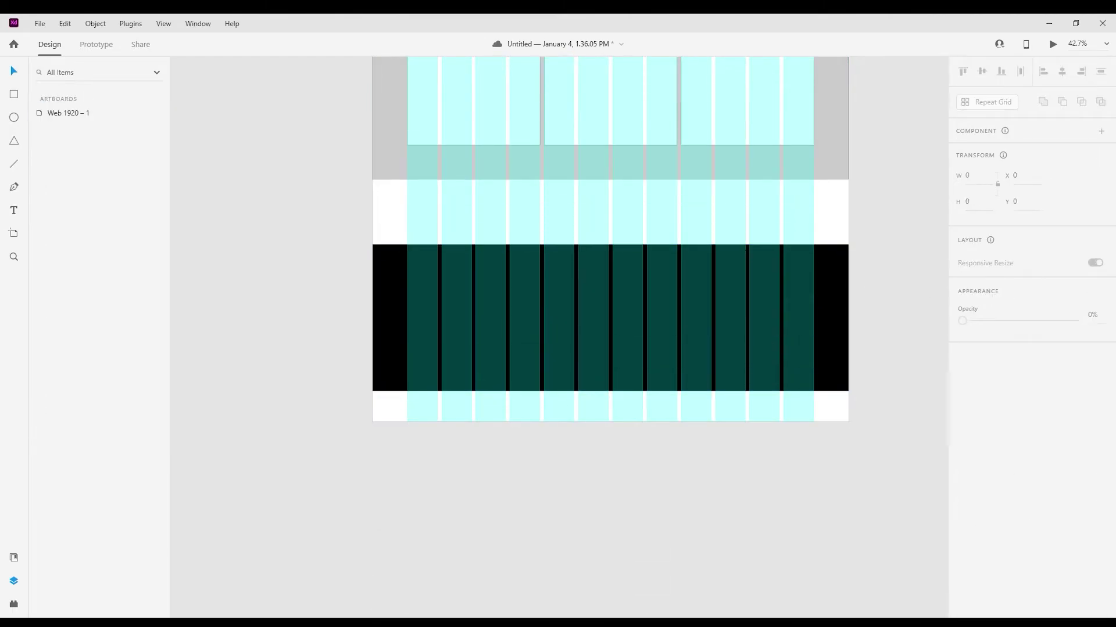
Step: Draw a white 1920 × 262 px rectangle in the gap above the footer and group the black rectangle as "Footer"
{"action": "left_click_drag", "start_coordinate": [378, 186], "coordinate": [848, 244]}
{"action": "scroll", "coordinate": [601, 445], "scroll_direction": "up", "scroll_amount": 4}
{"action": "left_click", "coordinate": [55, 132]}
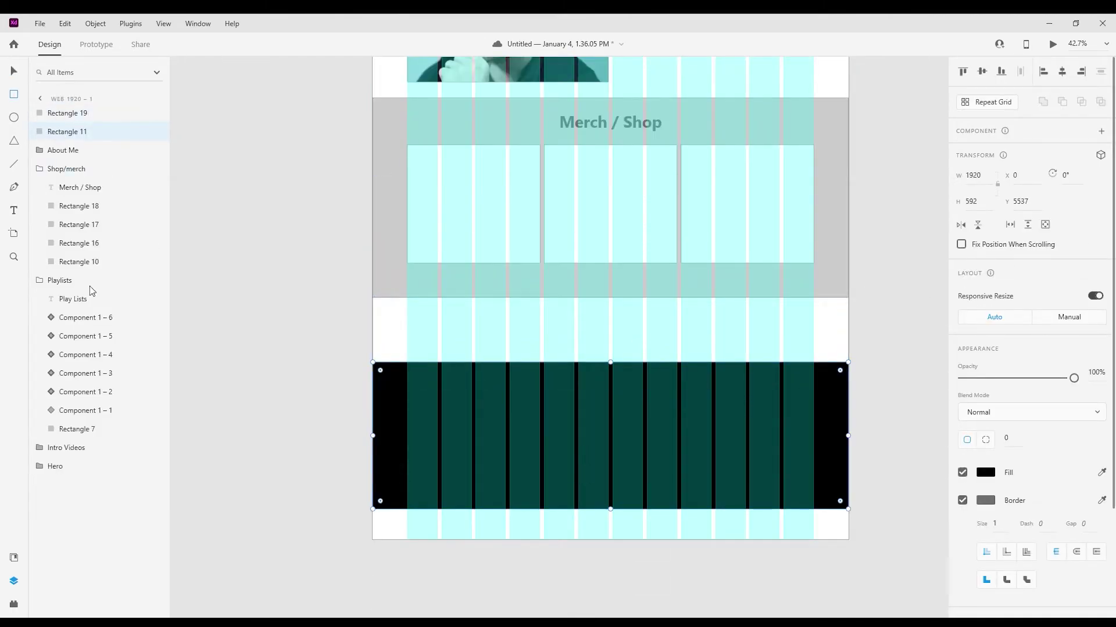
{"action": "key", "text": "ctrl+g"}
{"action": "type", "text": "Footer"}
Step: Group the new white rectangle as "Mail List" and collapse the expanded section groups
{"action": "double_click", "coordinate": [42, 113]}
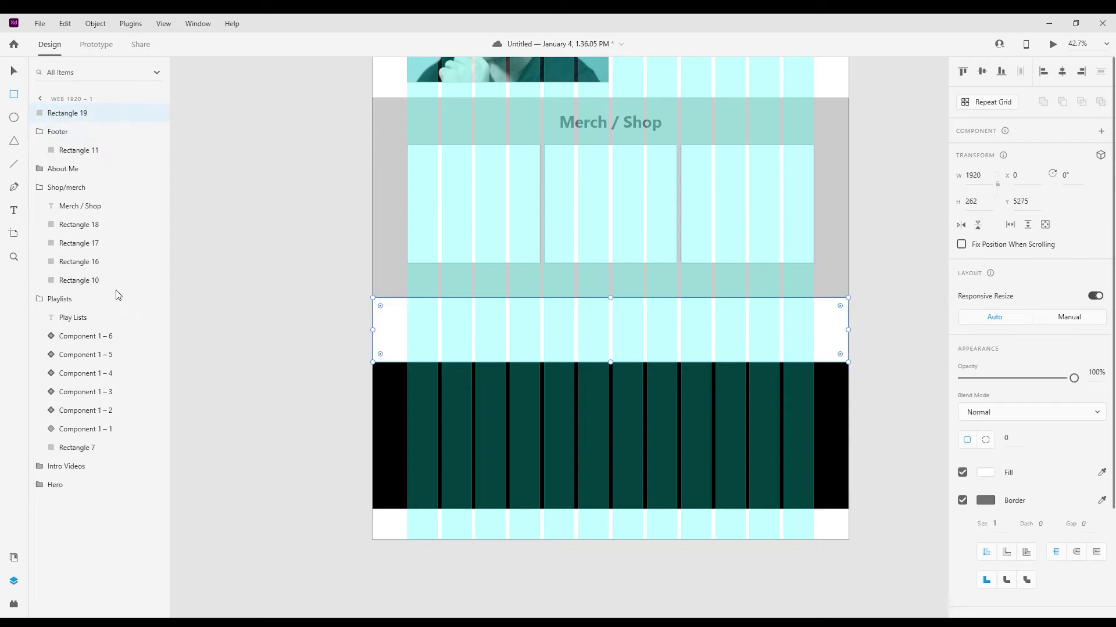
{"action": "key", "text": "ctrl+g"}
{"action": "double_click", "coordinate": [109, 114]}
{"action": "type", "text": "M"}
{"action": "left_click", "coordinate": [39, 132]}
{"action": "left_click", "coordinate": [40, 169]}
{"action": "left_click", "coordinate": [39, 188]}
{"action": "scroll", "coordinate": [867, 353], "scroll_direction": "up", "scroll_amount": 3}
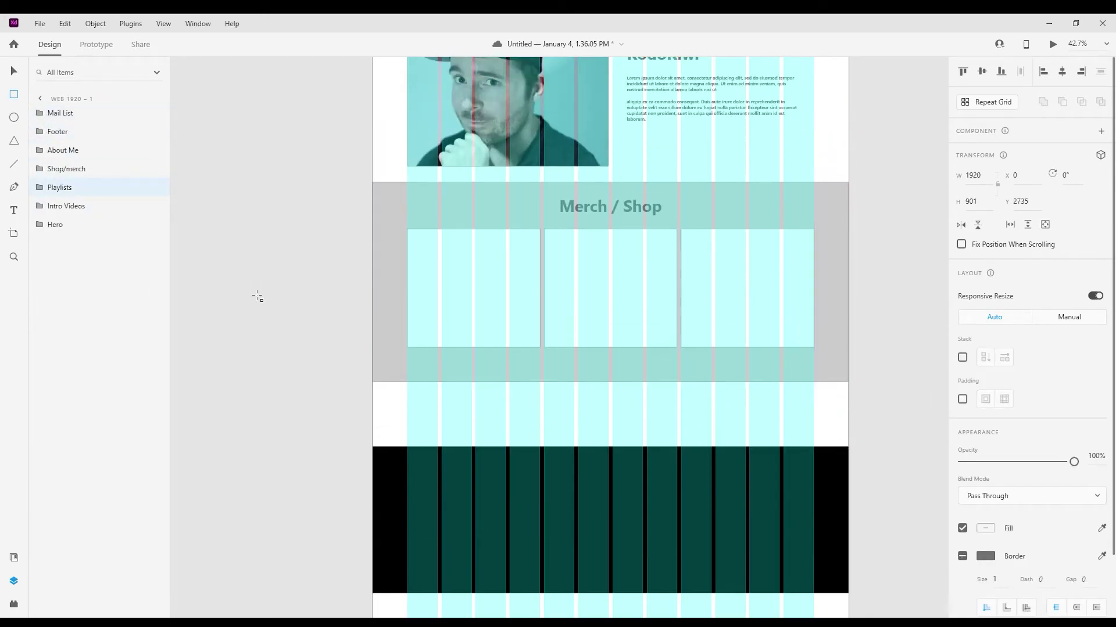
Step: Draw an 812 × 101 px field rectangle on the right half of the mail list band and fill it with #F6F5F5
{"action": "left_click", "coordinate": [63, 118]}
{"action": "left_click_drag", "start_coordinate": [610, 400], "coordinate": [824, 430]}
{"action": "left_click_drag", "start_coordinate": [610, 412], "coordinate": [613, 412]}
{"action": "left_click", "coordinate": [986, 473]}
{"action": "left_click", "coordinate": [812, 407]}
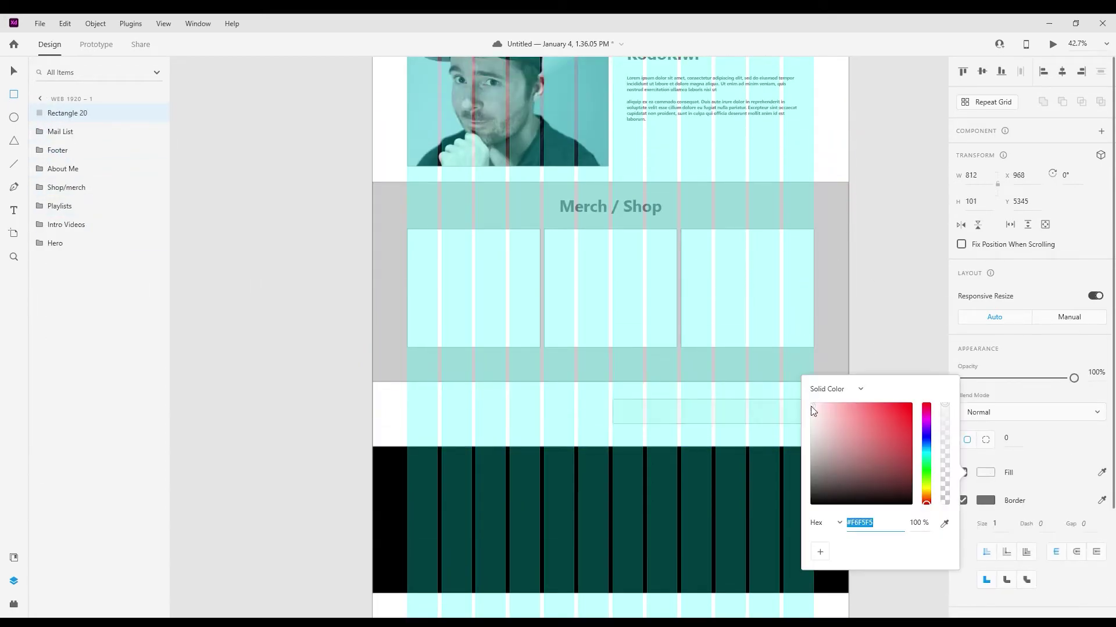
{"action": "left_click", "coordinate": [845, 365]}
Step: Copy the Merch / Shop heading into the Mail List group and place it at the mail list band's left margin
{"action": "double_click", "coordinate": [610, 206]}
{"action": "double_click", "coordinate": [610, 207]}
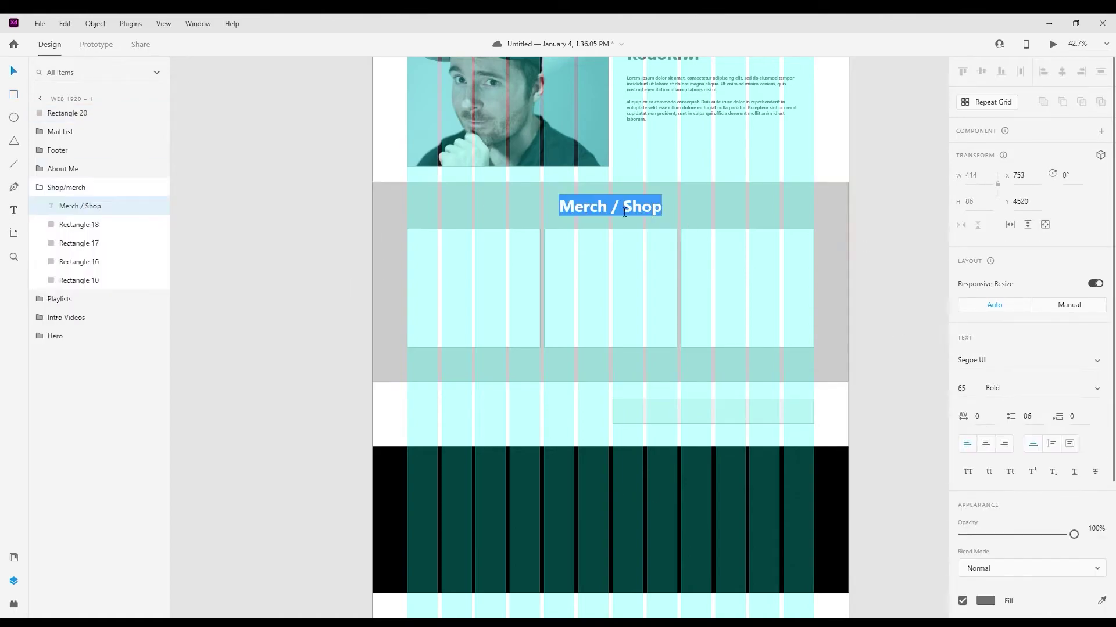
{"action": "key", "text": "Escape"}
{"action": "key", "text": "ctrl+c"}
{"action": "key", "text": "ctrl+v"}
{"action": "left_click_drag", "start_coordinate": [65, 113], "coordinate": [62, 151]}
{"action": "left_click_drag", "start_coordinate": [606, 207], "coordinate": [453, 413]}
Step: Change the mail list heading's text to "Updates & News"
{"action": "key", "text": "Return"}
{"action": "type", "text": "G"}
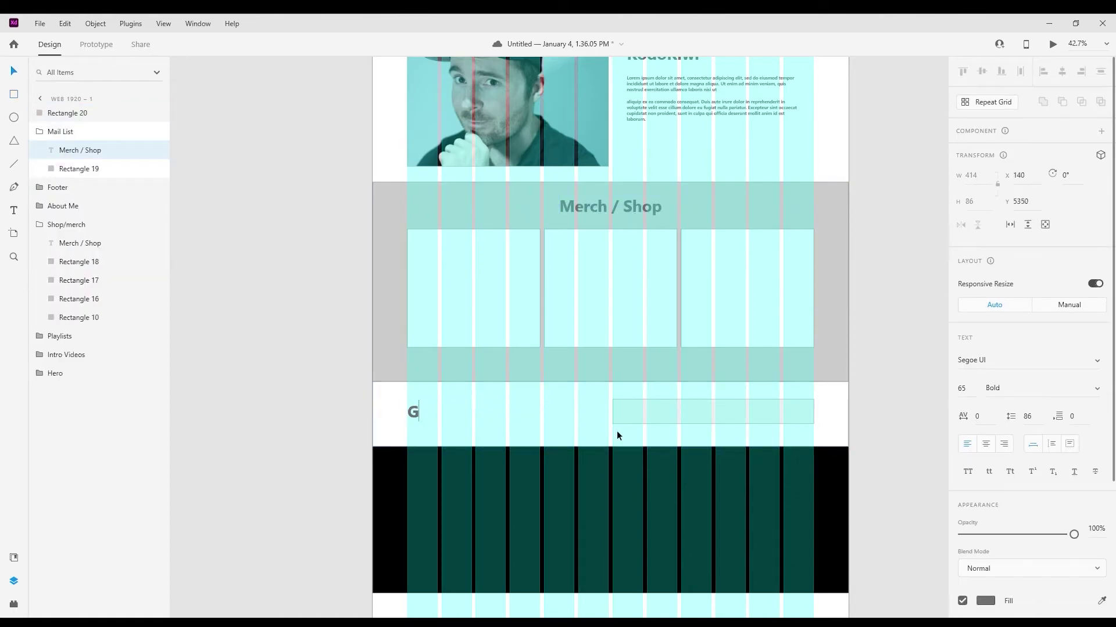
{"action": "type", "text": "et Video"}
{"action": "key", "text": "BackSpace"}
{"action": "key", "text": "BackSpace"}
{"action": "key", "text": "BackSpace"}
{"action": "key", "text": "BackSpace"}
{"action": "key", "text": "BackSpace"}
{"action": "key", "text": "BackSpace"}
{"action": "type", "text": "Updates From"}
{"action": "key", "text": "BackSpace"}
{"action": "key", "text": "BackSpace"}
{"action": "key", "text": "BackSpace"}
{"action": "key", "text": "BackSpace"}
{"action": "key", "text": "BackSpace"}
{"action": "key", "text": "Home"}
{"action": "key", "text": "Delete"}
{"action": "key", "text": "Delete"}
{"action": "key", "text": "Delete"}
{"action": "key", "text": "Delete"}
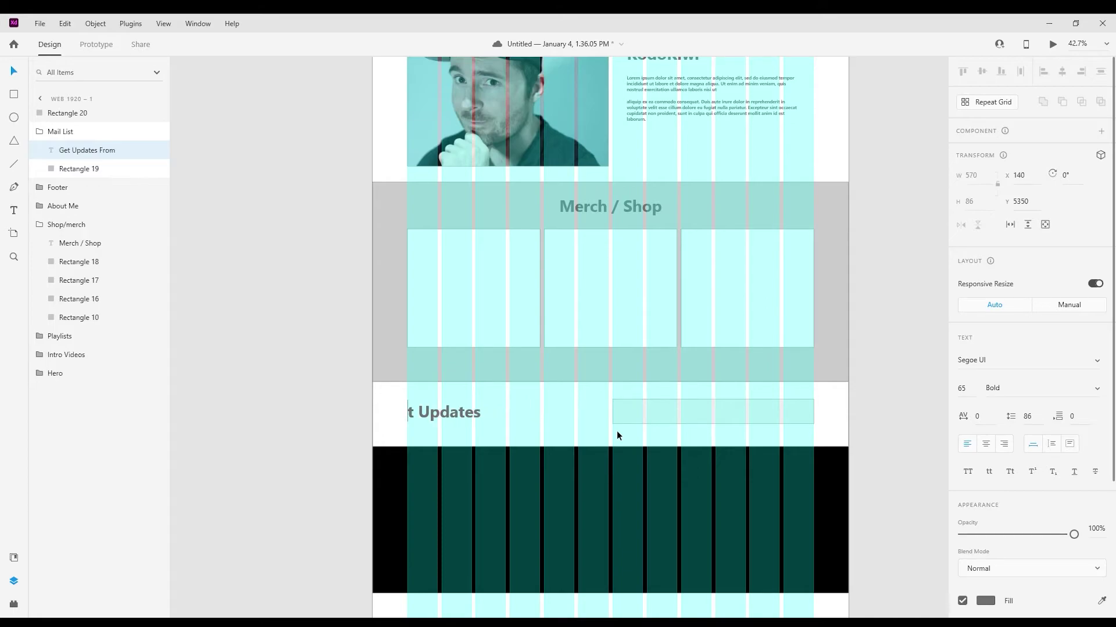
{"action": "key", "text": "End"}
{"action": "type", "text": "& News"}
{"action": "key", "text": "Escape"}
{"action": "key", "text": "Escape"}
{"action": "scroll", "coordinate": [842, 417], "scroll_direction": "up", "scroll_amount": 1}
{"action": "left_click", "coordinate": [843, 415]}
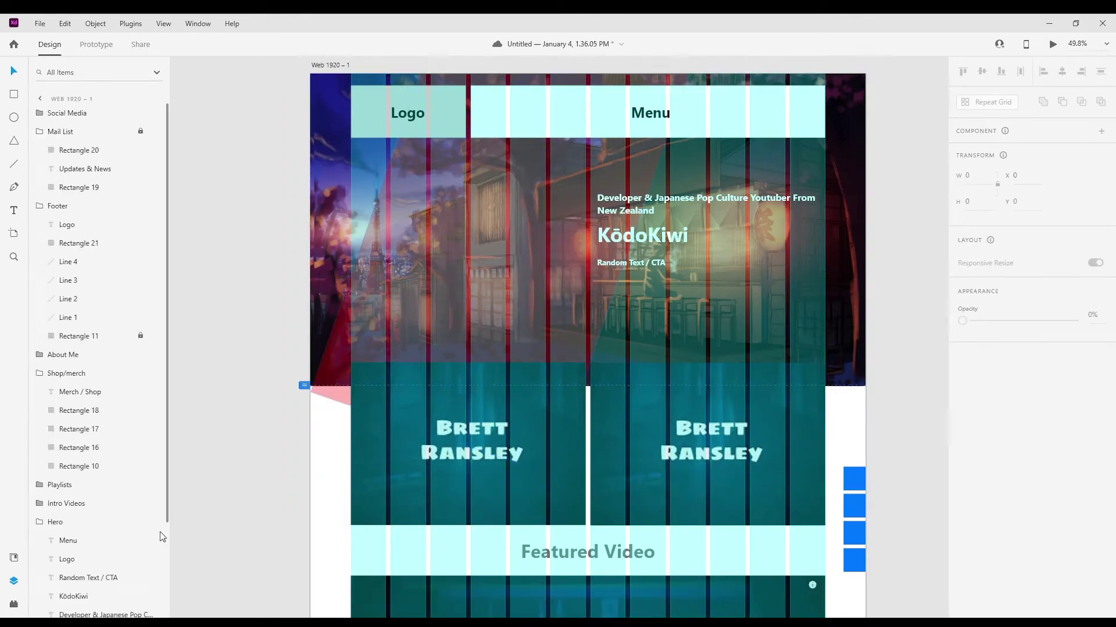
Step: Draw a full-width rectangle below the hero and place it behind the videos in the Intro Videos group
{"action": "left_click", "coordinate": [68, 503]}
{"action": "scroll", "coordinate": [116, 262], "scroll_direction": "down", "scroll_amount": 2}
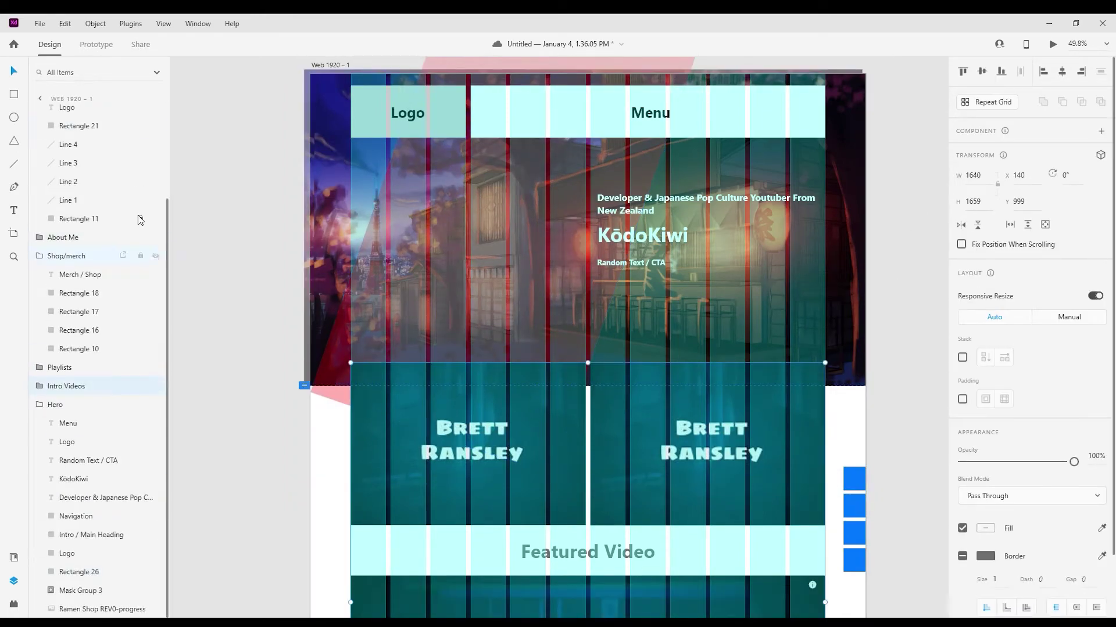
{"action": "key", "text": "r"}
{"action": "mouse_move", "coordinate": [310, 385]}
{"action": "left_mouse_down"}
{"action": "mouse_move", "coordinate": [813, 618]}
{"action": "mouse_move", "coordinate": [866, 551]}
{"action": "left_mouse_up"}
{"action": "left_click", "coordinate": [40, 522]}
{"action": "left_click_drag", "start_coordinate": [69, 114], "coordinate": [99, 400]}
{"action": "scroll", "coordinate": [588, 312], "scroll_direction": "up", "scroll_amount": 1}
{"action": "left_click", "coordinate": [39, 274]}
{"action": "scroll", "coordinate": [838, 440], "scroll_direction": "up", "scroll_amount": 4}
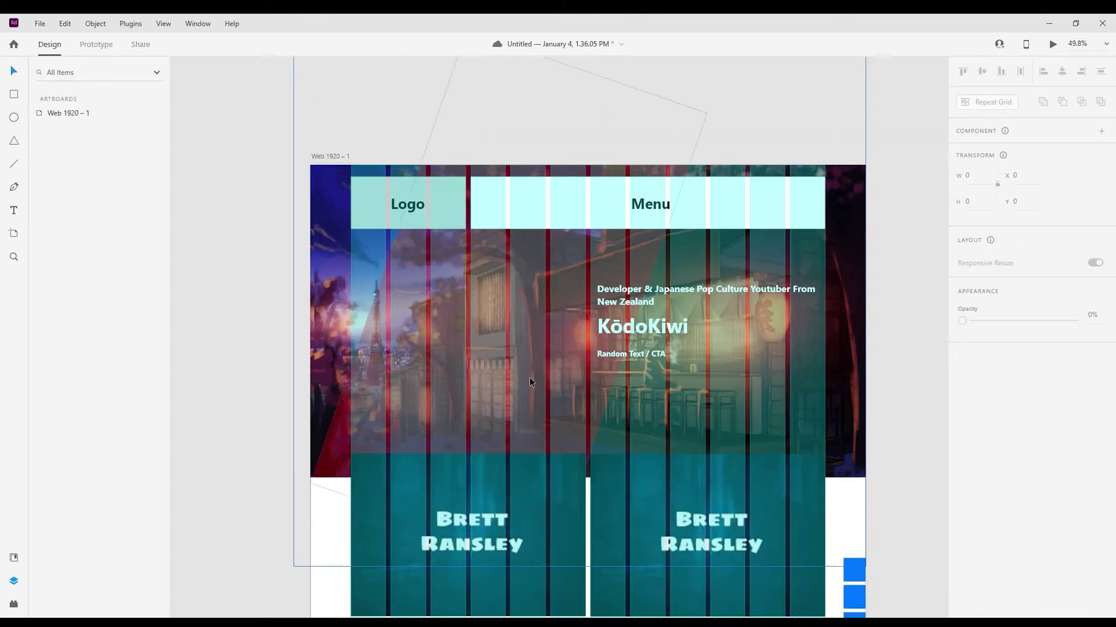
Step: Place a narrow diagonal translucent strip across the hero and move its layer beneath the hero text
{"action": "left_click_drag", "start_coordinate": [416, 303], "coordinate": [677, 352]}
{"action": "left_click", "coordinate": [64, 406]}
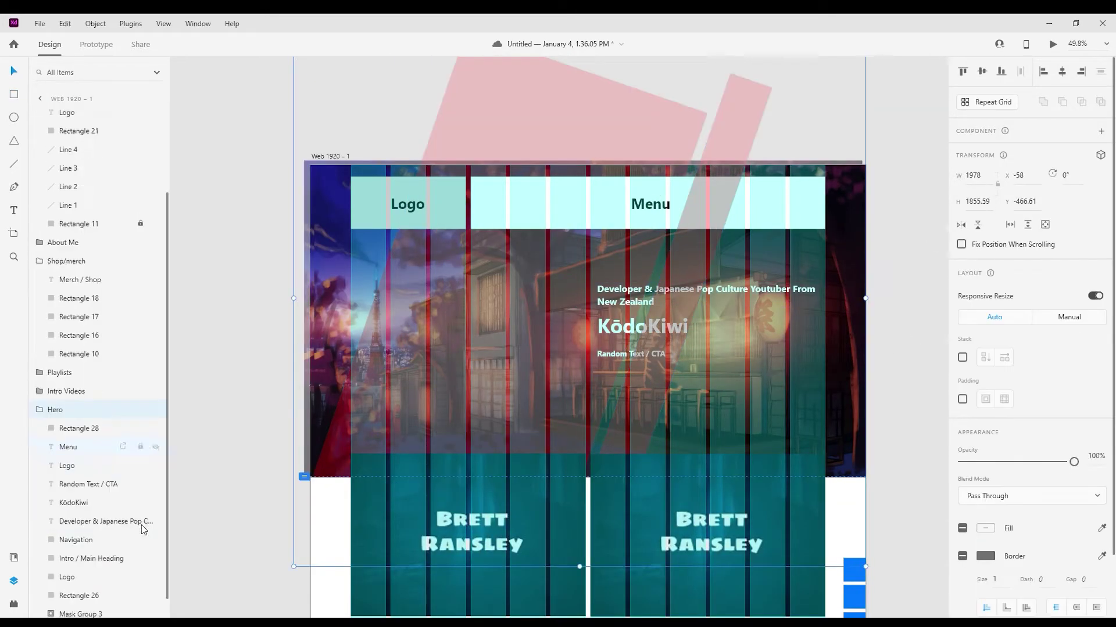
{"action": "left_click_drag", "start_coordinate": [81, 427], "coordinate": [96, 572]}
{"action": "left_click", "coordinate": [907, 406]}
Step: Examine the whole page layout from the hero down to the footer
{"action": "scroll", "coordinate": [828, 548], "scroll_direction": "down", "scroll_amount": 5}
{"action": "scroll", "coordinate": [831, 552], "scroll_direction": "down", "scroll_amount": 8}
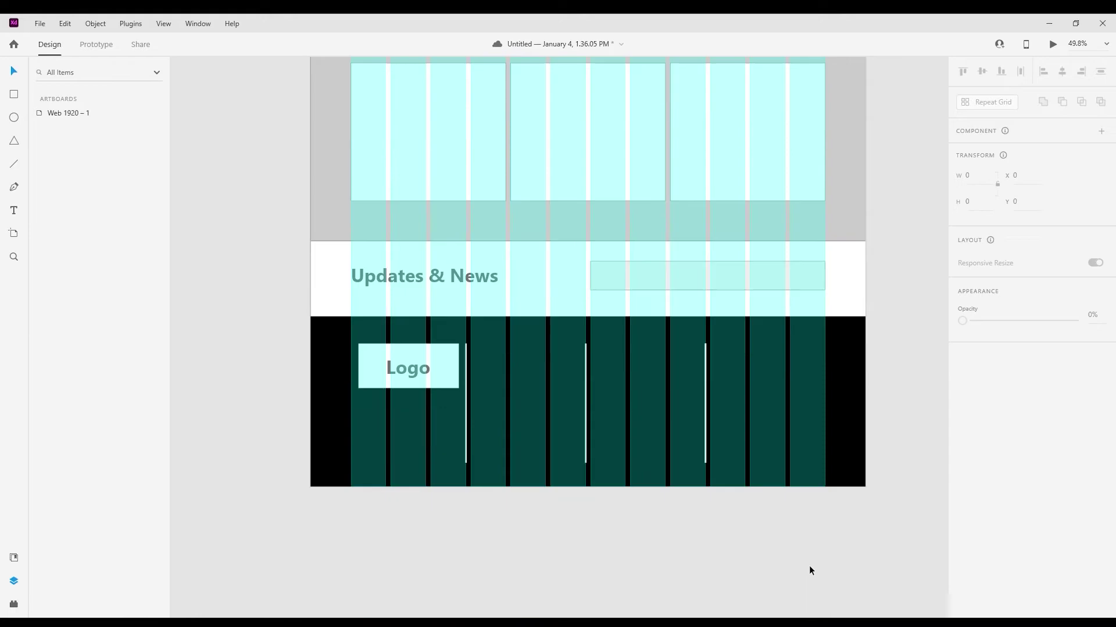
{"action": "scroll", "coordinate": [809, 567], "scroll_direction": "up", "scroll_amount": 6}
{"action": "scroll", "coordinate": [822, 437], "scroll_direction": "up", "scroll_amount": 4}
{"action": "scroll", "coordinate": [884, 453], "scroll_direction": "down", "scroll_amount": 10}
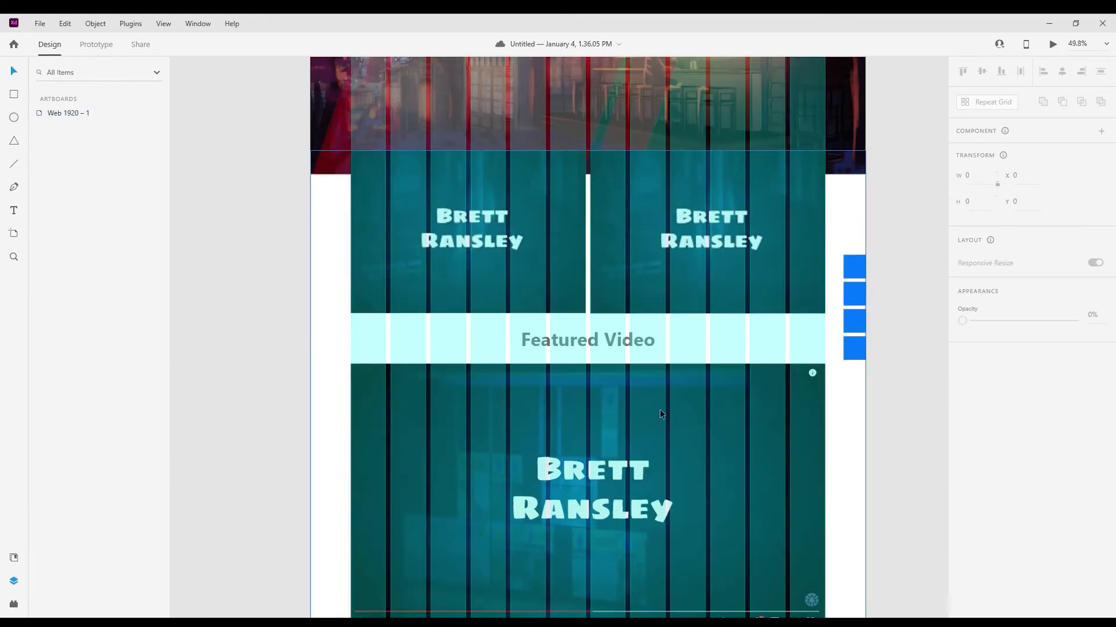
{"action": "scroll", "coordinate": [759, 414], "scroll_direction": "up", "scroll_amount": 1}
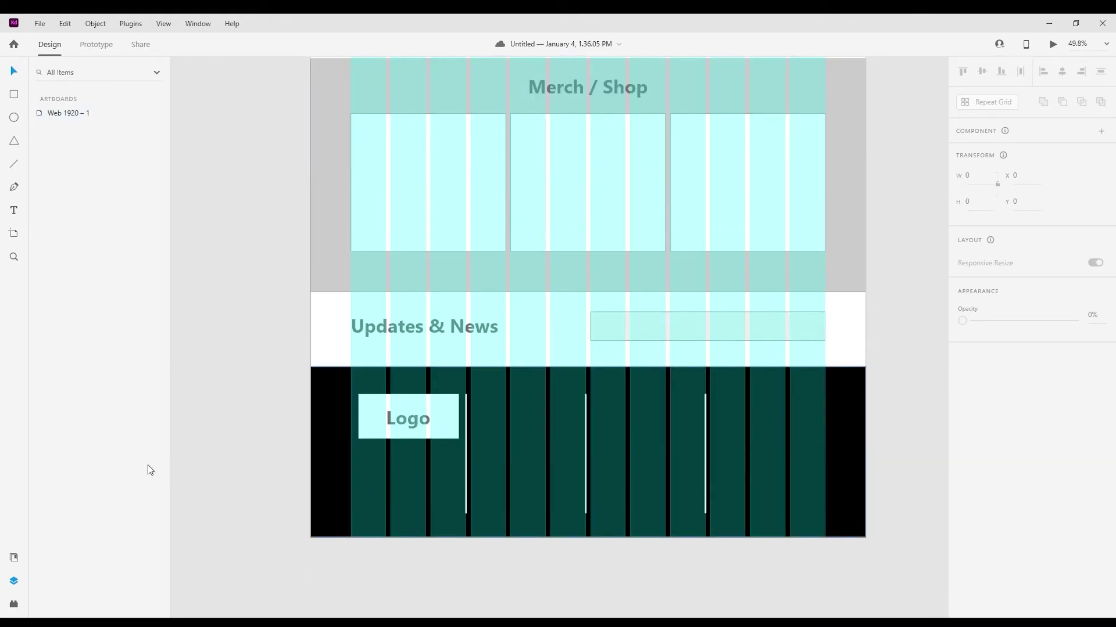
Step: Fill the Playlists section's background with the dark maroon colour from the palette swatches
{"action": "scroll", "coordinate": [192, 349], "scroll_direction": "up", "scroll_amount": 4}
{"action": "left_click", "coordinate": [96, 45]}
{"action": "scroll", "coordinate": [904, 329], "scroll_direction": "up", "scroll_amount": 12}
{"action": "scroll", "coordinate": [512, 314], "scroll_direction": "down", "scroll_amount": 3}
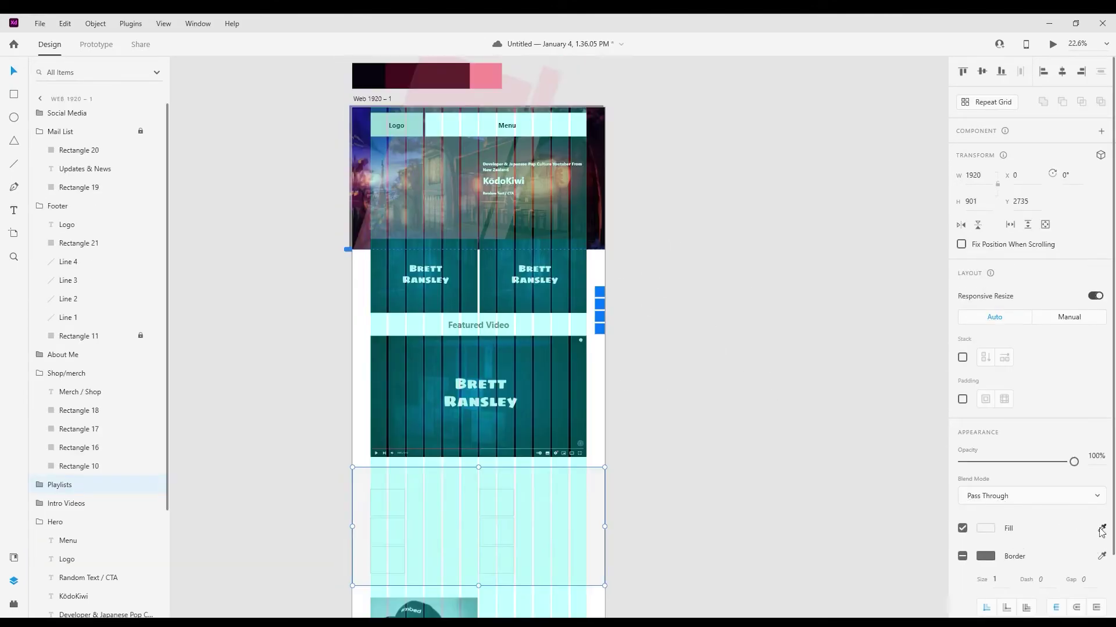
{"action": "left_click", "coordinate": [1101, 529]}
{"action": "left_click", "coordinate": [427, 76]}
Step: Set the text of the six playlist entries in the Playlists section to white
{"action": "left_click", "coordinate": [40, 349]}
{"action": "left_click", "coordinate": [82, 386]}
{"action": "left_click", "coordinate": [81, 477], "text": "shift"}
{"action": "left_click", "coordinate": [985, 433]}
{"action": "left_click", "coordinate": [806, 361]}
{"action": "left_click", "coordinate": [725, 510]}
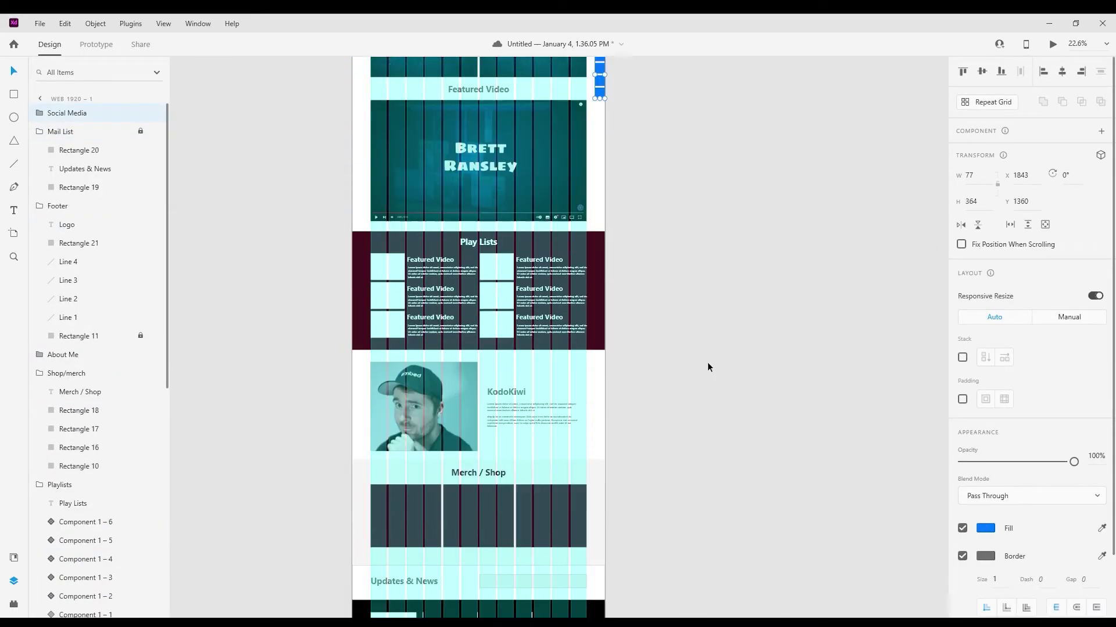
Step: Unlock the Mail List group and fill its background rectangle with the same dark maroon as the playlist section
{"action": "scroll", "coordinate": [473, 456], "scroll_direction": "down", "scroll_amount": 2}
{"action": "left_click", "coordinate": [473, 459]}
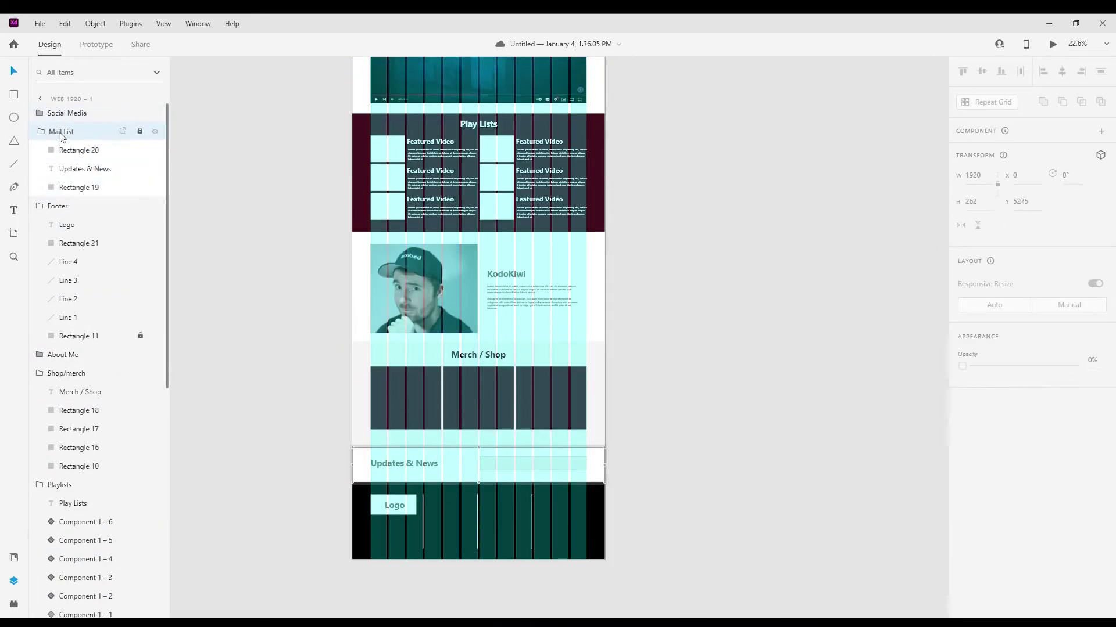
{"action": "left_click", "coordinate": [140, 131]}
{"action": "left_click", "coordinate": [78, 187]}
{"action": "left_click", "coordinate": [1102, 460]}
{"action": "scroll", "coordinate": [515, 182], "scroll_direction": "up", "scroll_amount": 8}
{"action": "left_click", "coordinate": [490, 163]}
{"action": "scroll", "coordinate": [800, 473], "scroll_direction": "down", "scroll_amount": 8}
{"action": "scroll", "coordinate": [799, 472], "scroll_direction": "up", "scroll_amount": 1}
{"action": "left_click", "coordinate": [1102, 460]}
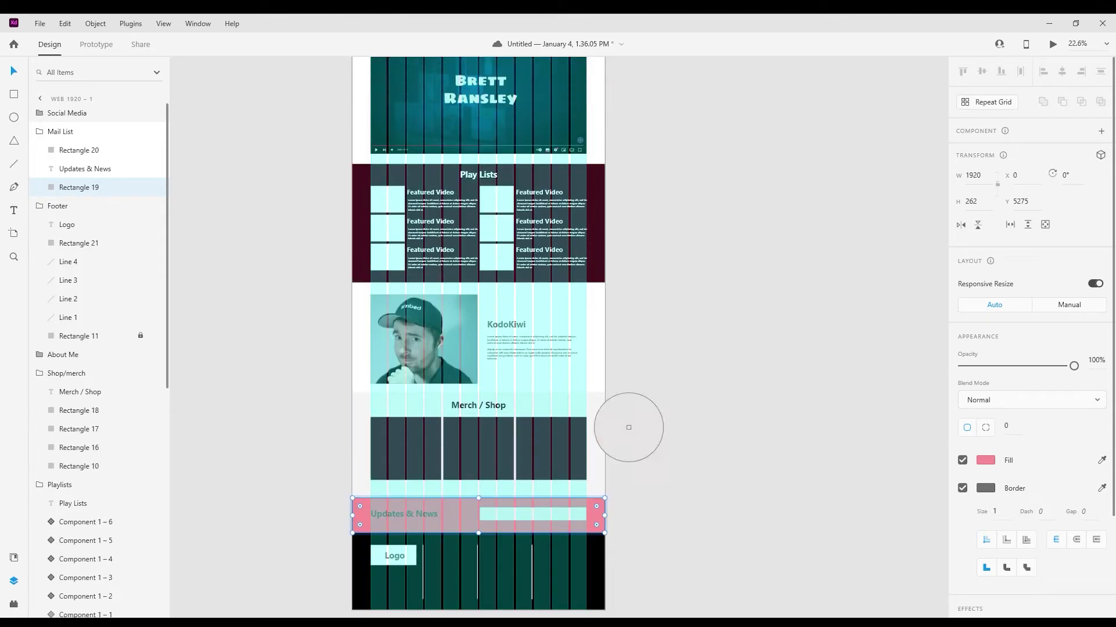
{"action": "left_click", "coordinate": [599, 274]}
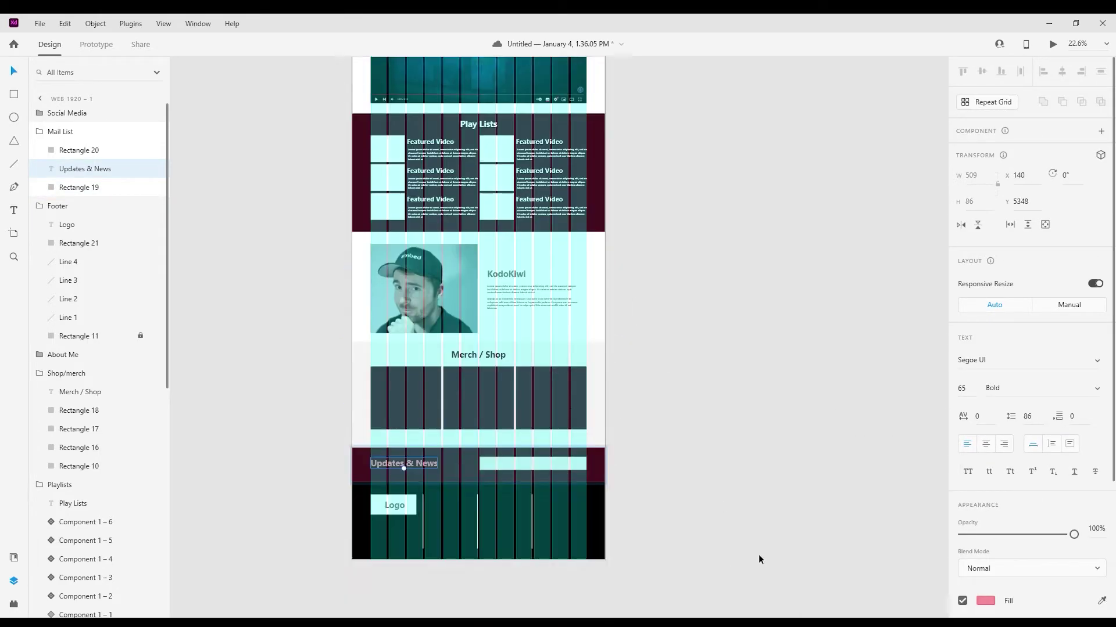
{"action": "scroll", "coordinate": [760, 561], "scroll_direction": "down", "scroll_amount": 2}
{"action": "left_click", "coordinate": [503, 295]}
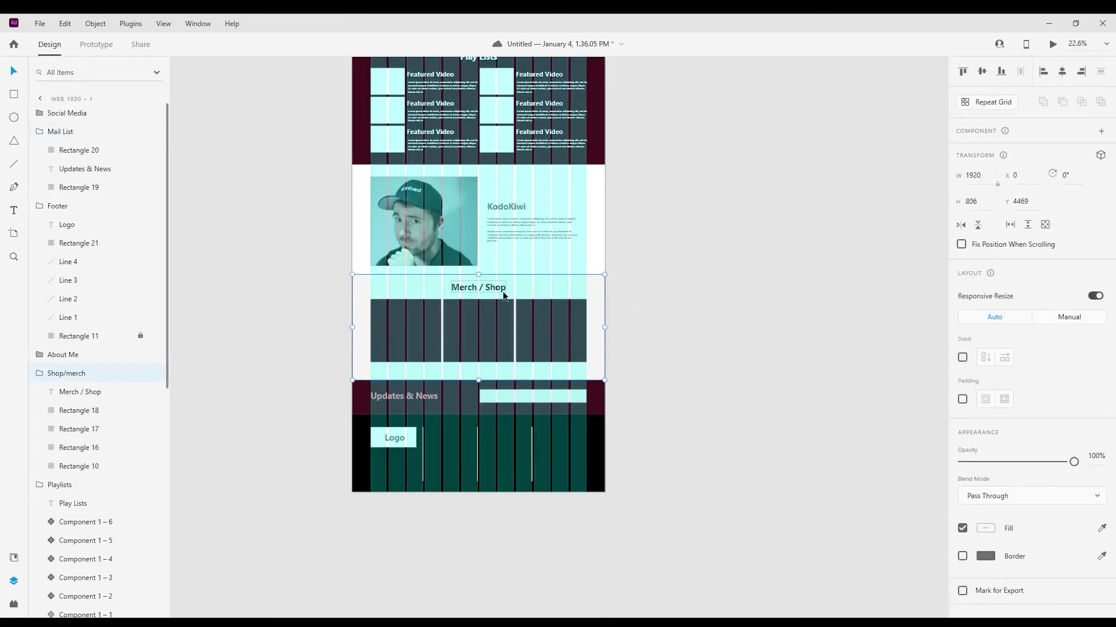
{"action": "double_click", "coordinate": [403, 398]}
{"action": "left_click", "coordinate": [543, 399]}
{"action": "left_click", "coordinate": [615, 428]}
Step: Fill all four rectangles in the Social Media group with the pink palette colour
{"action": "scroll", "coordinate": [615, 428], "scroll_direction": "up", "scroll_amount": 8}
{"action": "double_click", "coordinate": [600, 309]}
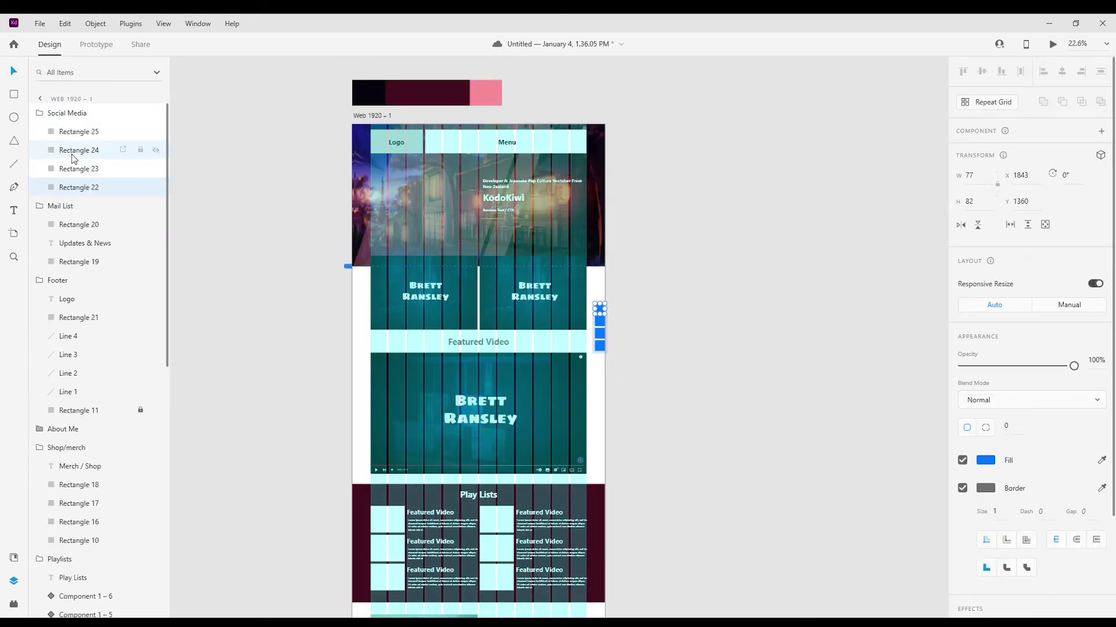
{"action": "left_click", "coordinate": [73, 133], "text": "shift"}
{"action": "left_click", "coordinate": [1102, 461]}
{"action": "left_click", "coordinate": [477, 94]}
Step: Unlock the footer's background rectangle
{"action": "scroll", "coordinate": [640, 349], "scroll_direction": "down", "scroll_amount": 10}
{"action": "left_click", "coordinate": [523, 401]}
{"action": "double_click", "coordinate": [523, 401]}
{"action": "left_click", "coordinate": [140, 410]}
{"action": "scroll", "coordinate": [662, 339], "scroll_direction": "up", "scroll_amount": 14}
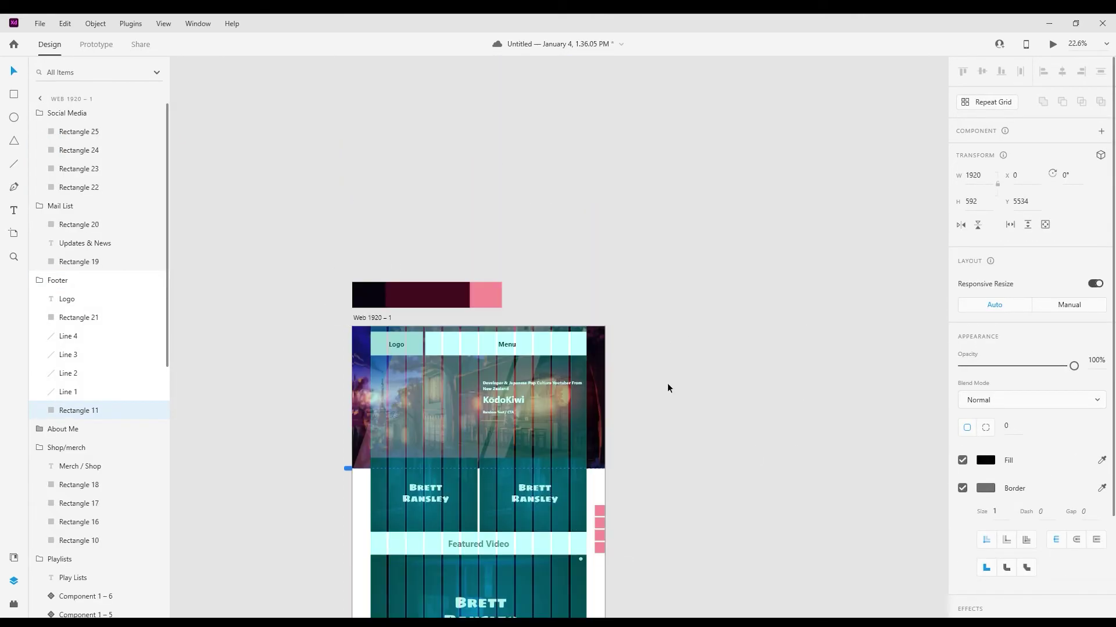
{"action": "left_click", "coordinate": [668, 388]}
{"action": "scroll", "coordinate": [723, 424], "scroll_direction": "down", "scroll_amount": 8}
{"action": "scroll", "coordinate": [750, 378], "scroll_direction": "up", "scroll_amount": 6}
Step: Copy the two translucent pink strips from the Hero group and paste them into the Intro Videos group
{"action": "left_click", "coordinate": [407, 273]}
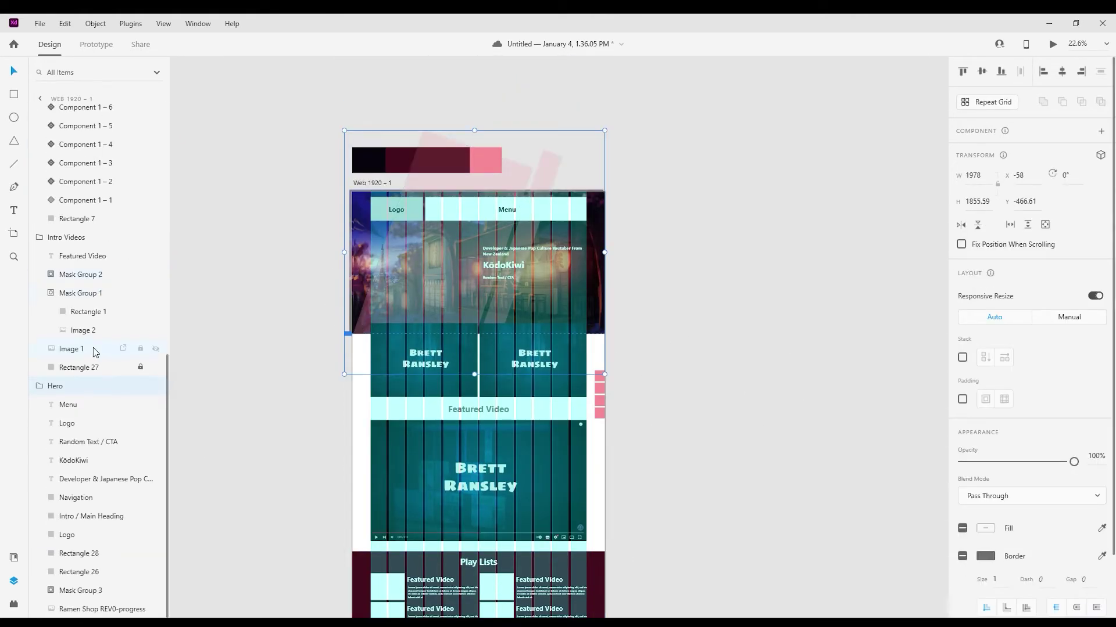
{"action": "left_click", "coordinate": [82, 553]}
{"action": "left_click", "coordinate": [82, 574], "text": "shift"}
{"action": "key", "text": "ctrl+c"}
{"action": "scroll", "coordinate": [70, 523], "scroll_direction": "up", "scroll_amount": 4}
{"action": "left_click", "coordinate": [58, 464]}
{"action": "key", "text": "ctrl+v"}
{"action": "scroll", "coordinate": [170, 518], "scroll_direction": "down", "scroll_amount": 1}
{"action": "left_click_drag", "start_coordinate": [67, 122], "coordinate": [76, 433]}
{"action": "scroll", "coordinate": [552, 290], "scroll_direction": "down", "scroll_amount": 1}
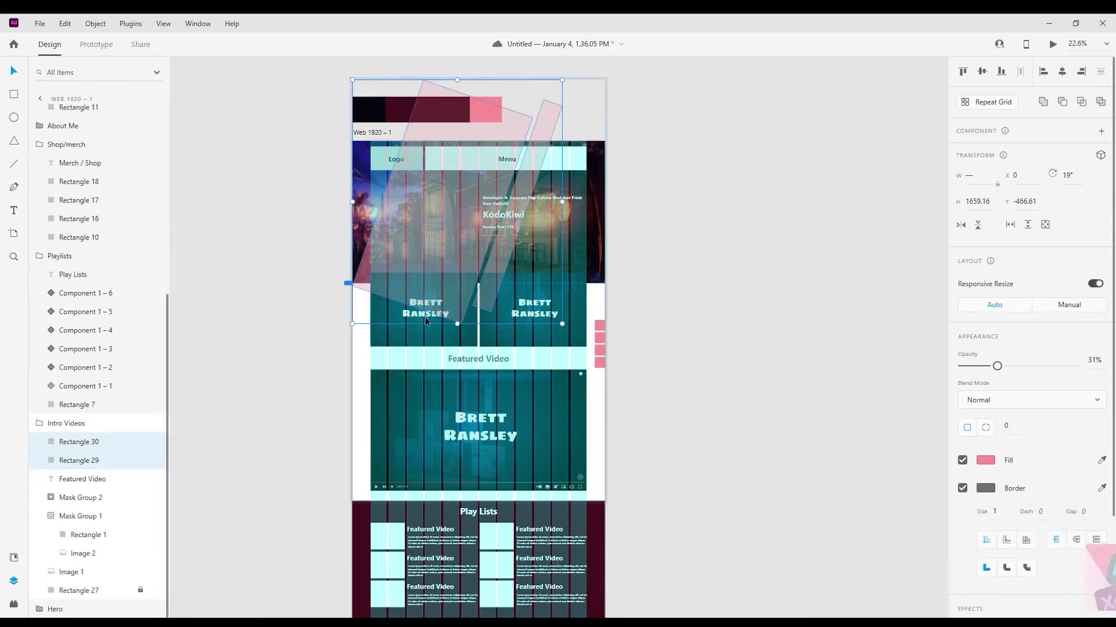
Step: Rotate the two copied strips to -38° and lay them diagonally across the intro and featured videos
{"action": "left_click_drag", "start_coordinate": [565, 328], "coordinate": [616, 180]}
{"action": "left_click_drag", "start_coordinate": [526, 227], "coordinate": [551, 434]}
{"action": "left_click_drag", "start_coordinate": [534, 273], "coordinate": [493, 269]}
{"action": "key", "text": "ctrl+z"}
{"action": "left_click", "coordinate": [564, 361]}
{"action": "left_click", "coordinate": [493, 395]}
{"action": "left_click_drag", "start_coordinate": [451, 329], "coordinate": [382, 241]}
{"action": "left_click", "coordinate": [558, 351]}
{"action": "left_click_drag", "start_coordinate": [494, 269], "coordinate": [480, 252]}
Step: Shift both rotated strips together to the right across the video area
{"action": "left_click", "coordinate": [489, 385], "text": "shift"}
{"action": "key", "text": "shift+Right"}
{"action": "key", "text": "shift+Right"}
{"action": "key", "text": "shift+Right"}
{"action": "key", "text": "shift+Right"}
{"action": "key", "text": "shift+Right"}
{"action": "key", "text": "shift+Right"}
{"action": "key", "text": "shift+Right"}
{"action": "key", "text": "shift+Right"}
{"action": "key", "text": "shift+Right"}
{"action": "key", "text": "shift+Right"}
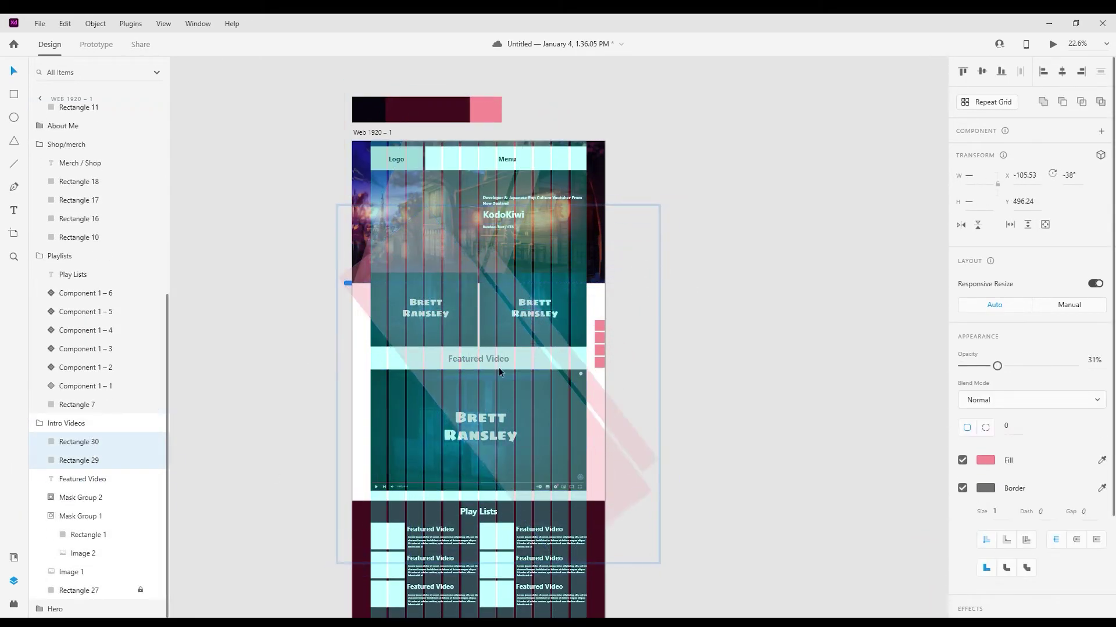
{"action": "left_click", "coordinate": [802, 364]}
{"action": "left_click", "coordinate": [530, 347]}
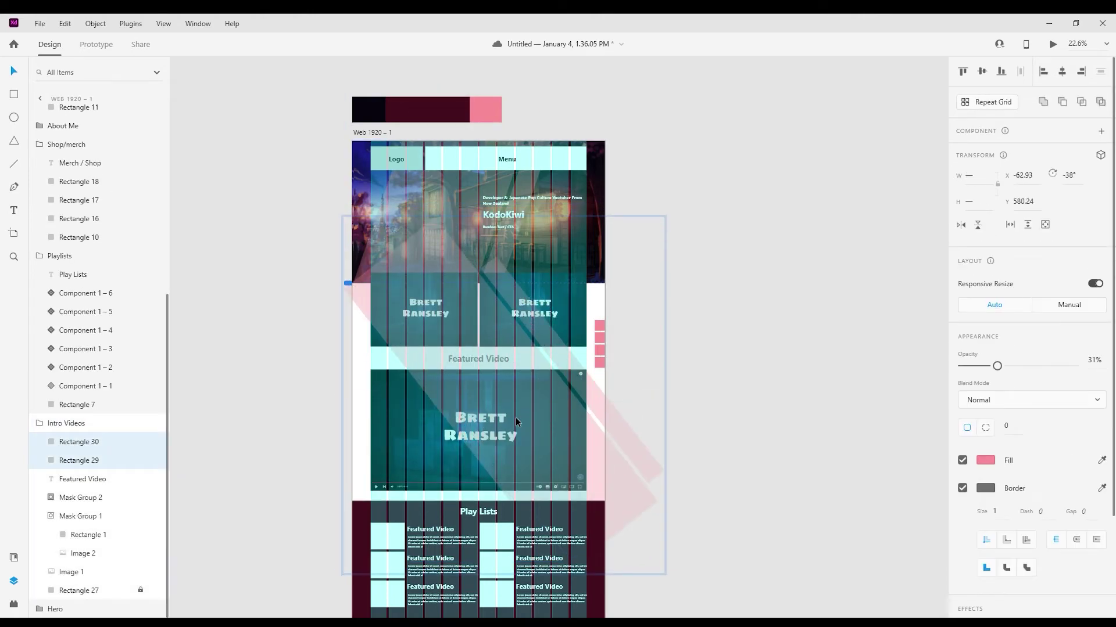
{"action": "key", "text": "Delete"}
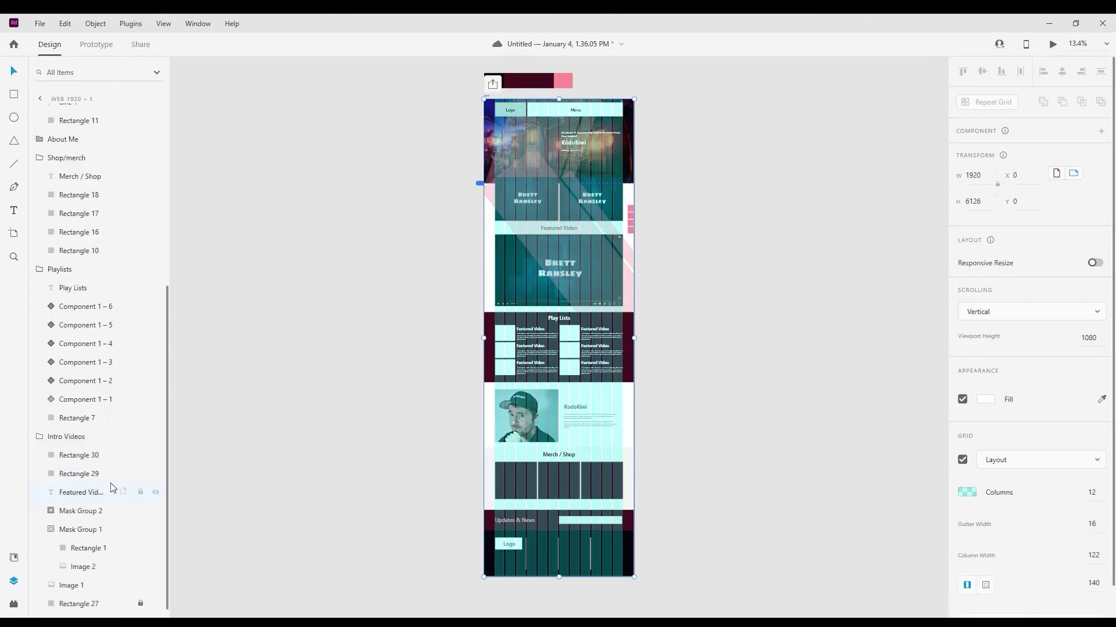
Step: Send both strips behind the videos in the Intro Videos group and mask them together with its background rectangle
{"action": "scroll", "coordinate": [112, 491], "scroll_direction": "down", "scroll_amount": 1}
{"action": "left_click", "coordinate": [94, 463], "text": "shift"}
{"action": "key", "text": "ctrl+shift+bracketleft"}
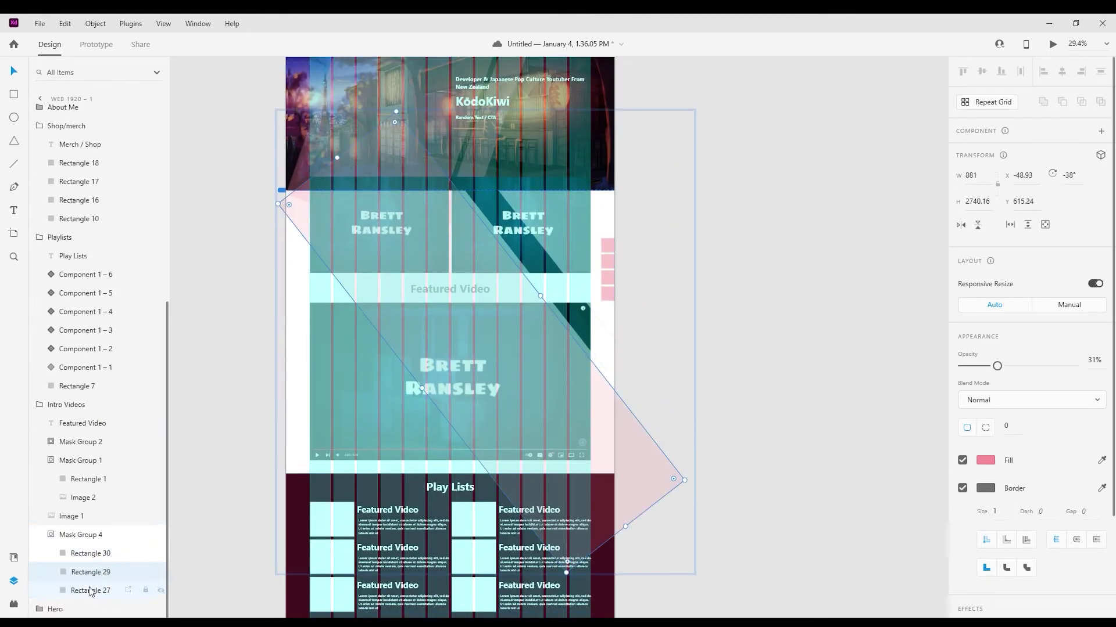
{"action": "key", "text": "Delete"}
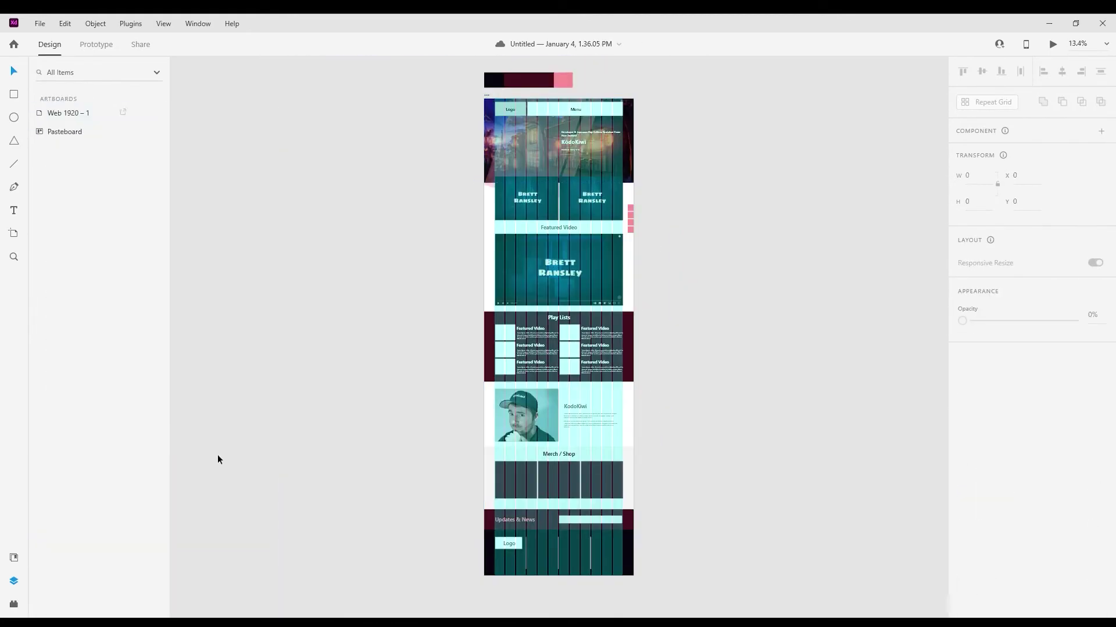
Step: Release the strips' mask group and mask them again using the full-width Intro Videos rectangle as the mask shape
{"action": "left_click", "coordinate": [95, 522]}
{"action": "left_click", "coordinate": [95, 393]}
{"action": "left_click", "coordinate": [85, 376]}
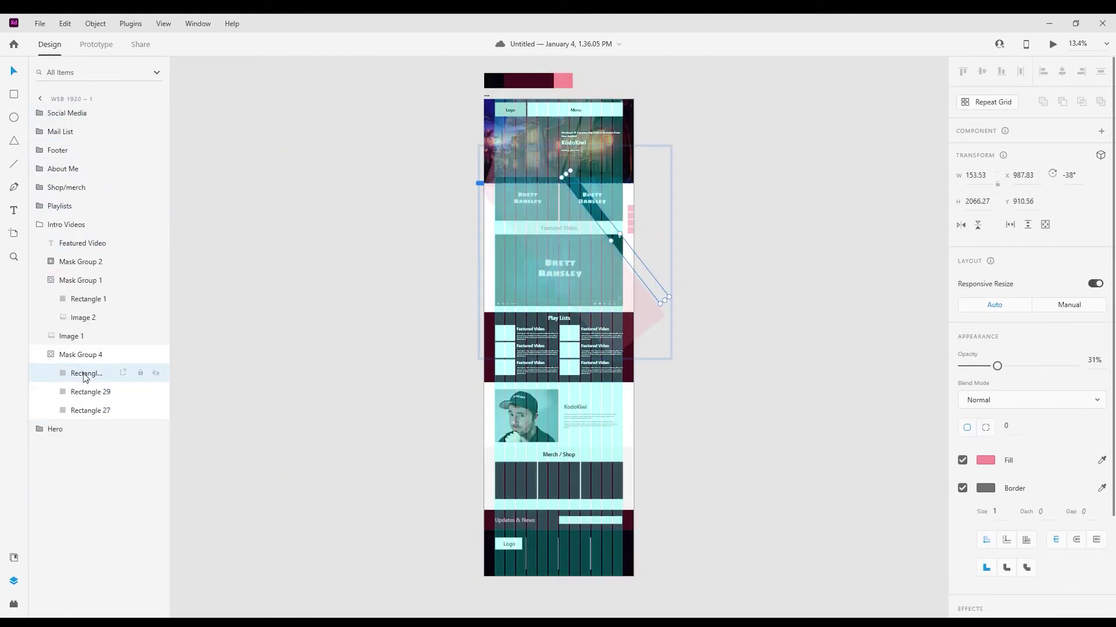
{"action": "left_click", "coordinate": [83, 356]}
{"action": "left_click", "coordinate": [88, 411]}
{"action": "left_click", "coordinate": [962, 460]}
{"action": "left_click", "coordinate": [40, 100]}
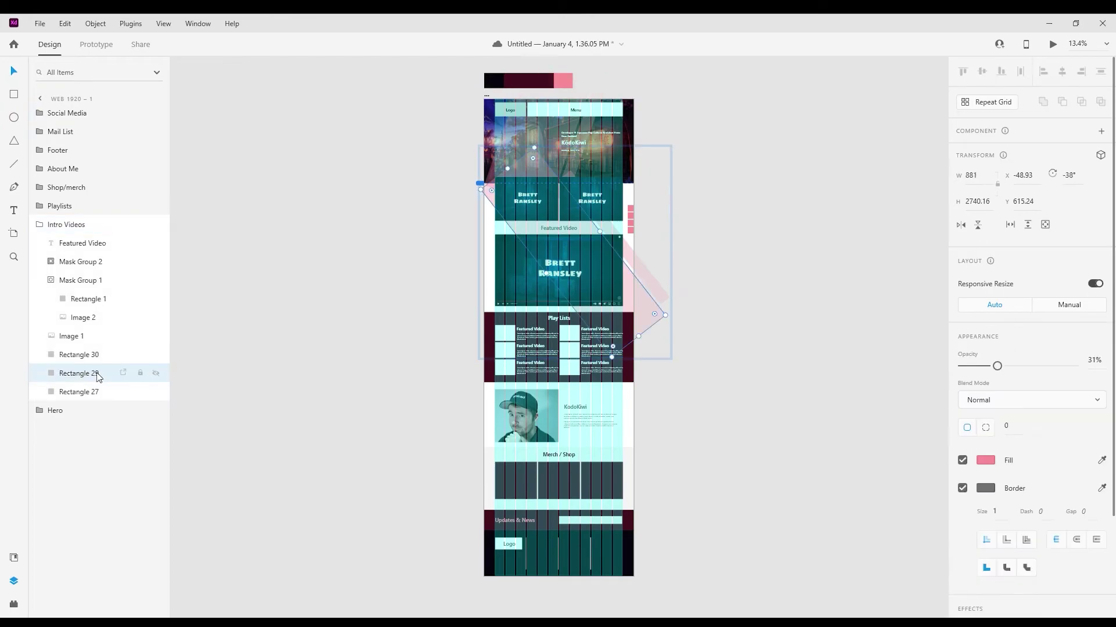
{"action": "left_click", "coordinate": [80, 396]}
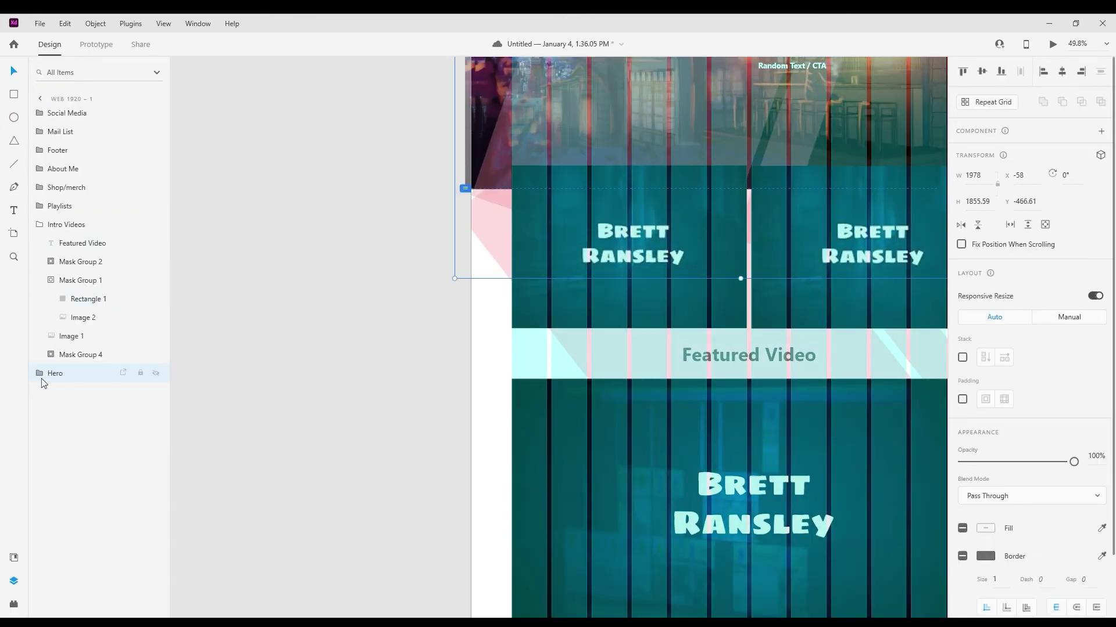
Step: Move Mask Group 3 above the two diagonal strips in the Hero group's layer order
{"action": "left_click", "coordinate": [42, 378]}
{"action": "left_click", "coordinate": [88, 299]}
{"action": "left_click", "coordinate": [79, 429]}
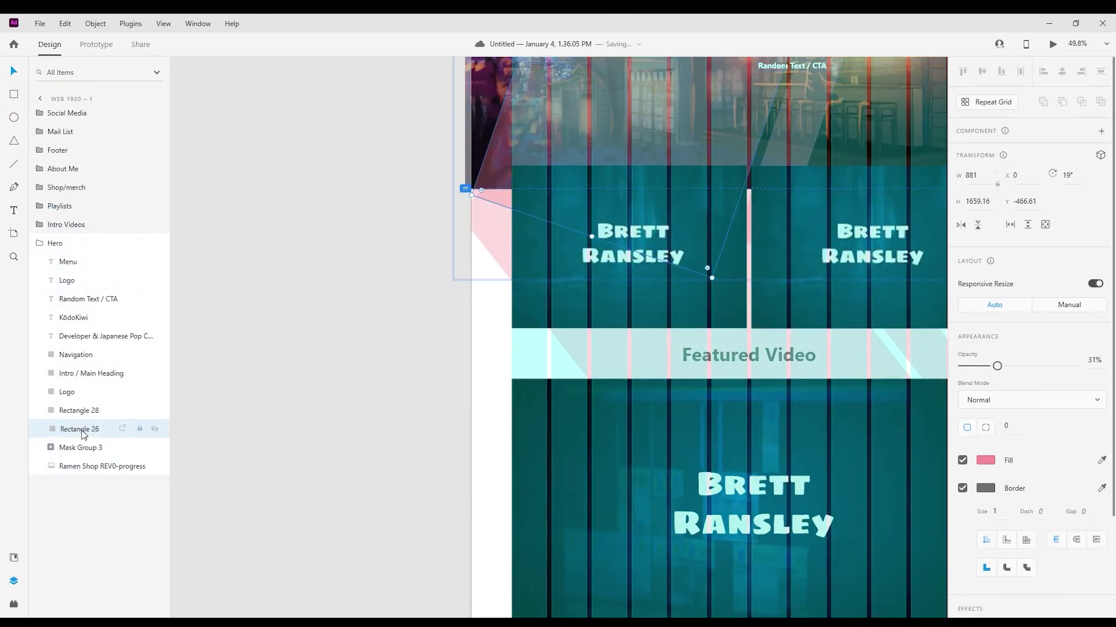
{"action": "left_click_drag", "start_coordinate": [85, 448], "coordinate": [77, 408]}
{"action": "left_click", "coordinate": [88, 447], "text": "shift"}
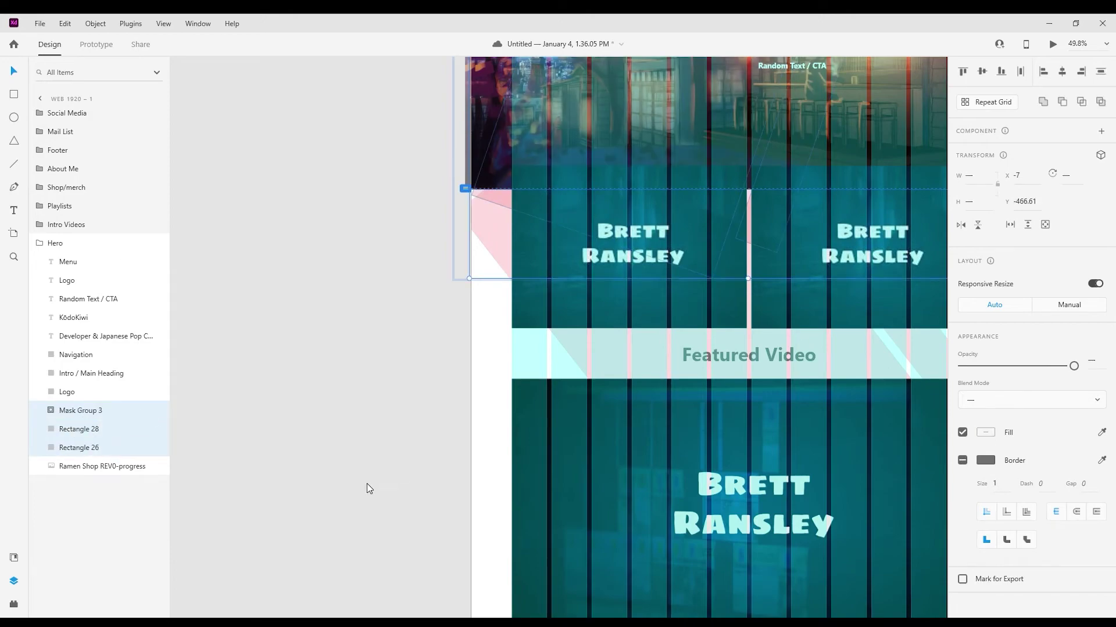
{"action": "left_click", "coordinate": [82, 429]}
{"action": "scroll", "coordinate": [736, 409], "scroll_direction": "up", "scroll_amount": 2}
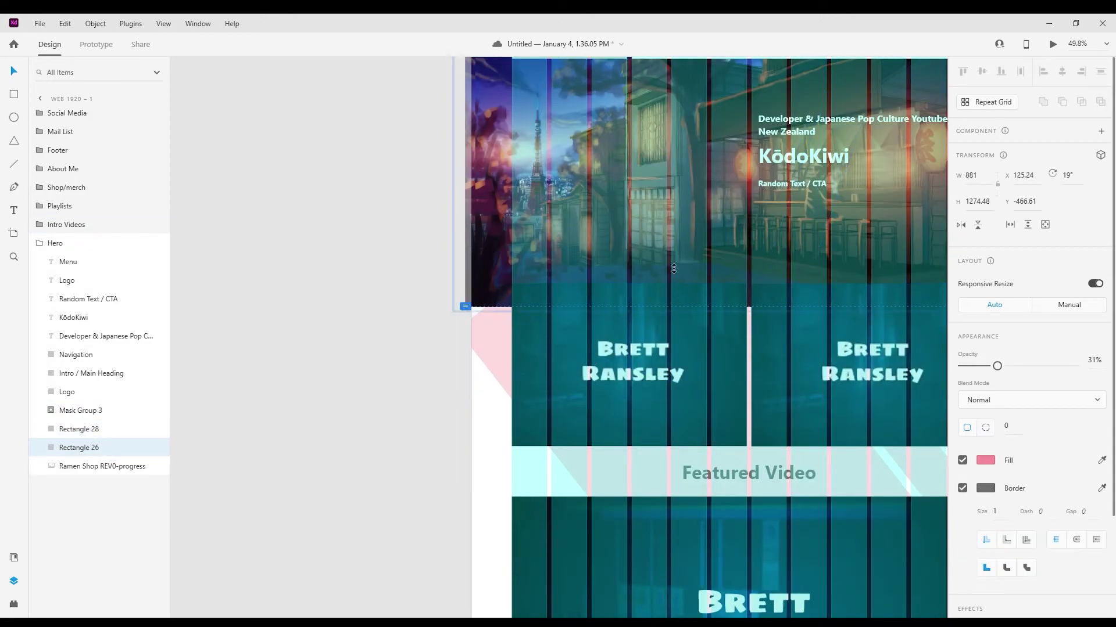